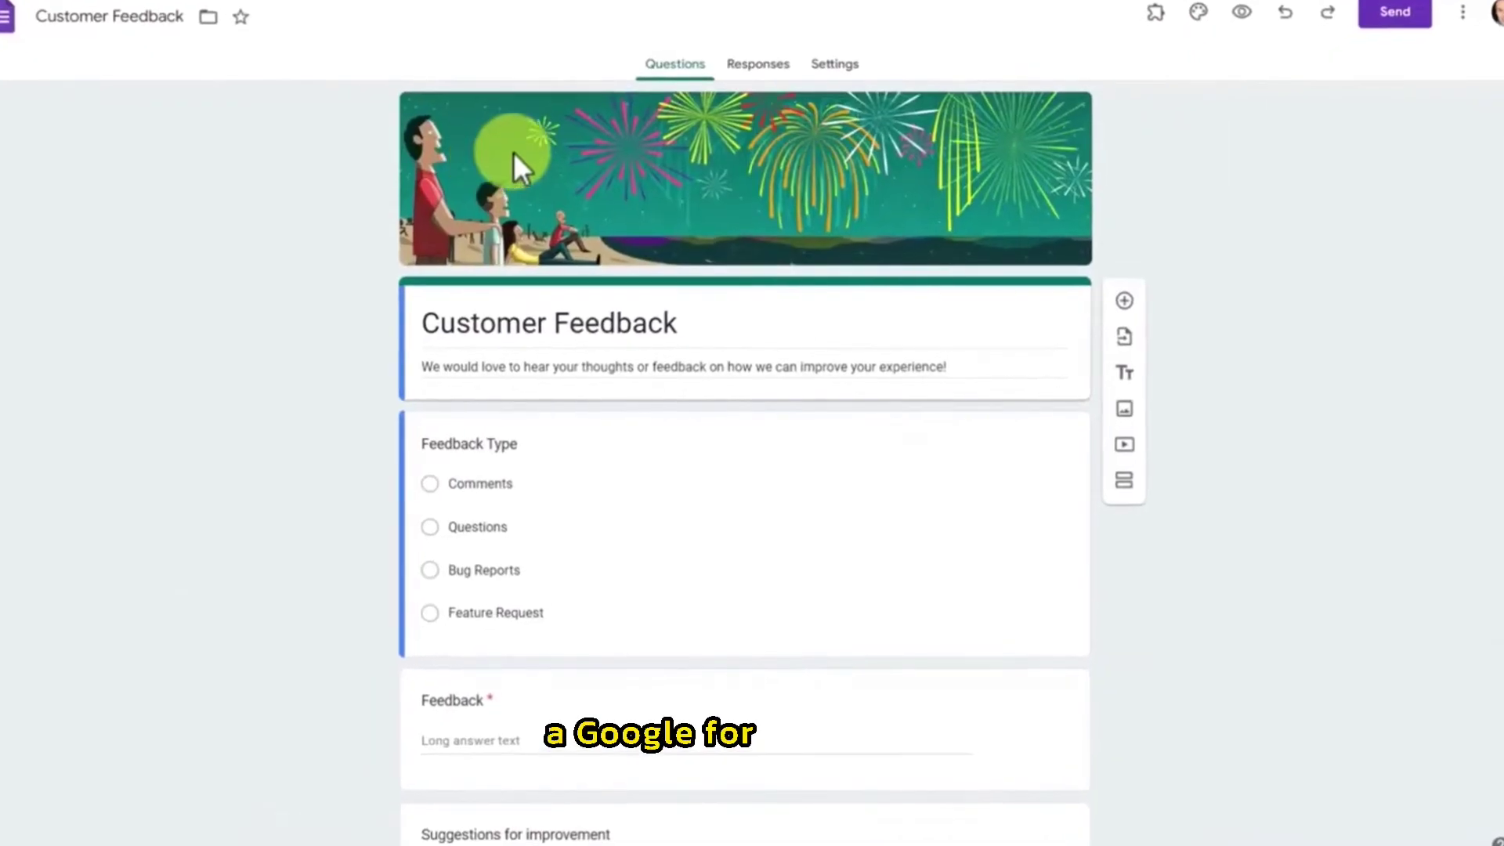
Step: Scroll through the Google Forms examples to reach the Drive list with Contact Information
{"action": "scroll", "coordinate": [633, 500], "scroll_direction": "down", "scroll_amount": 5}
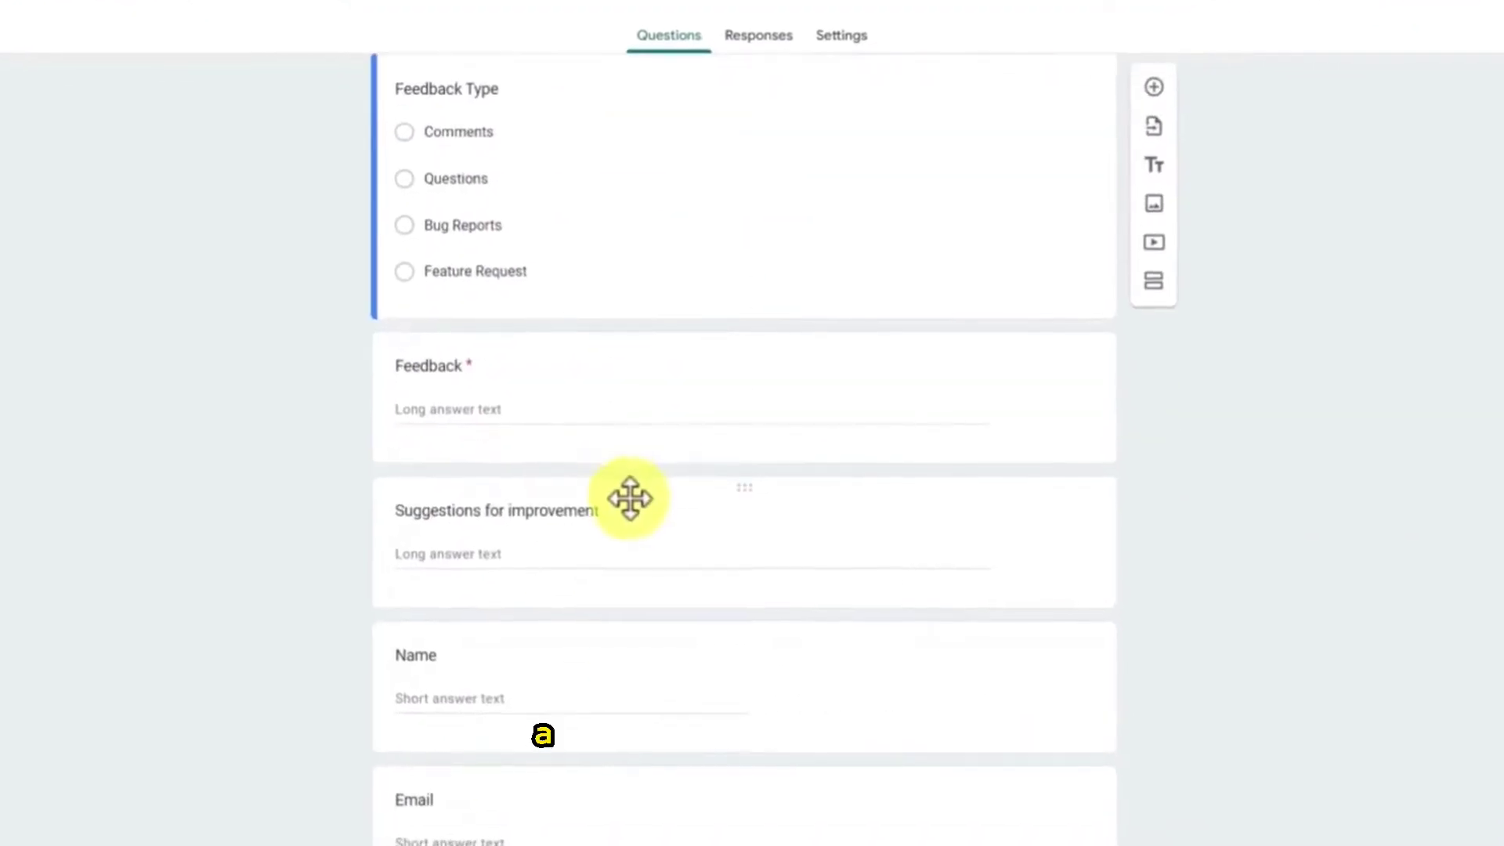
{"action": "scroll", "coordinate": [631, 509], "scroll_direction": "up", "scroll_amount": 5}
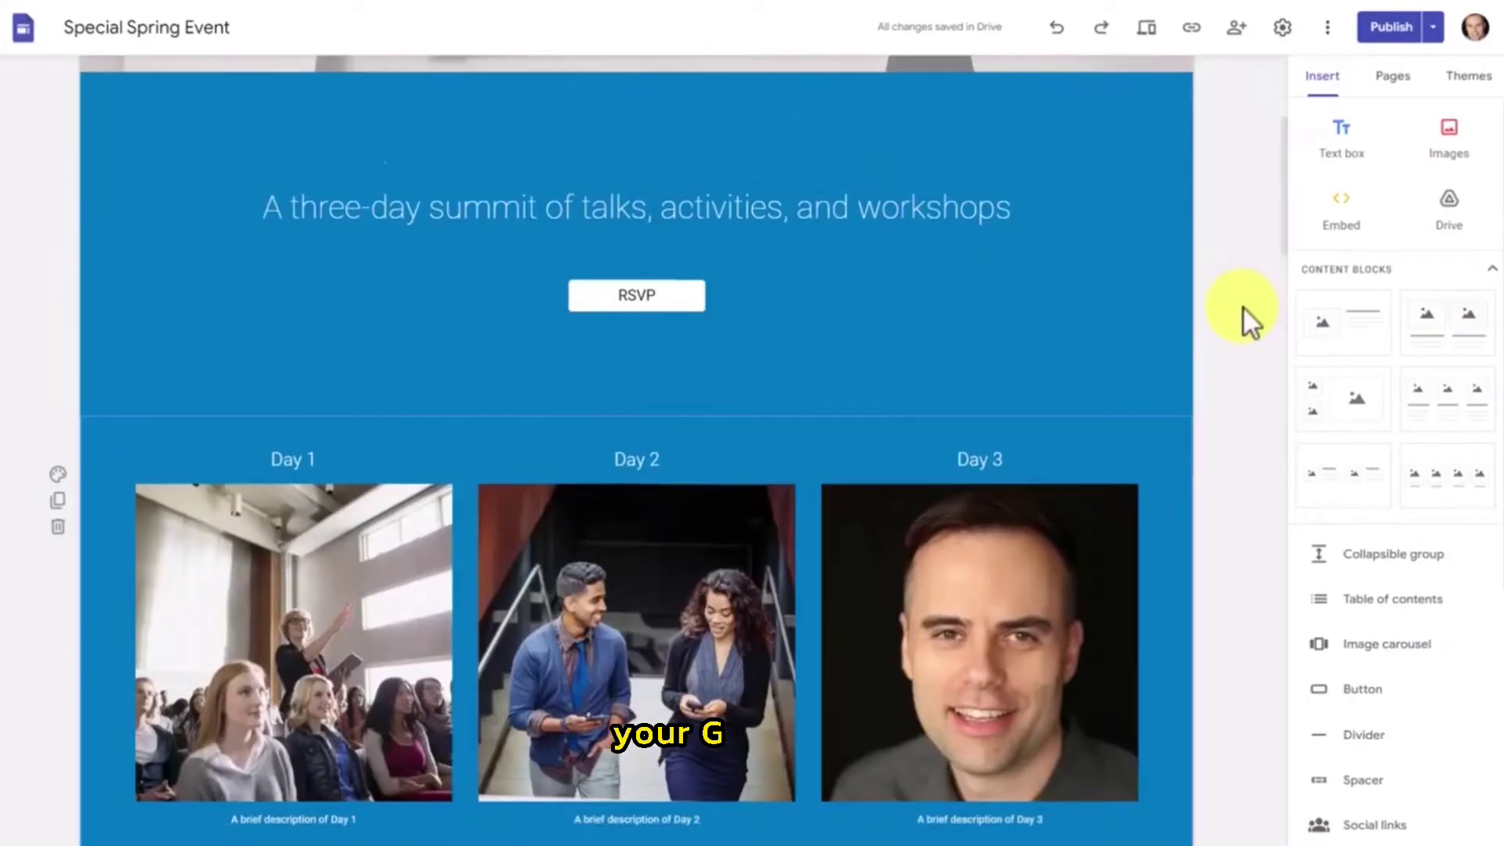
{"action": "scroll", "coordinate": [1249, 306], "scroll_direction": "down", "scroll_amount": 4}
{"action": "scroll", "coordinate": [1265, 301], "scroll_direction": "down", "scroll_amount": 2}
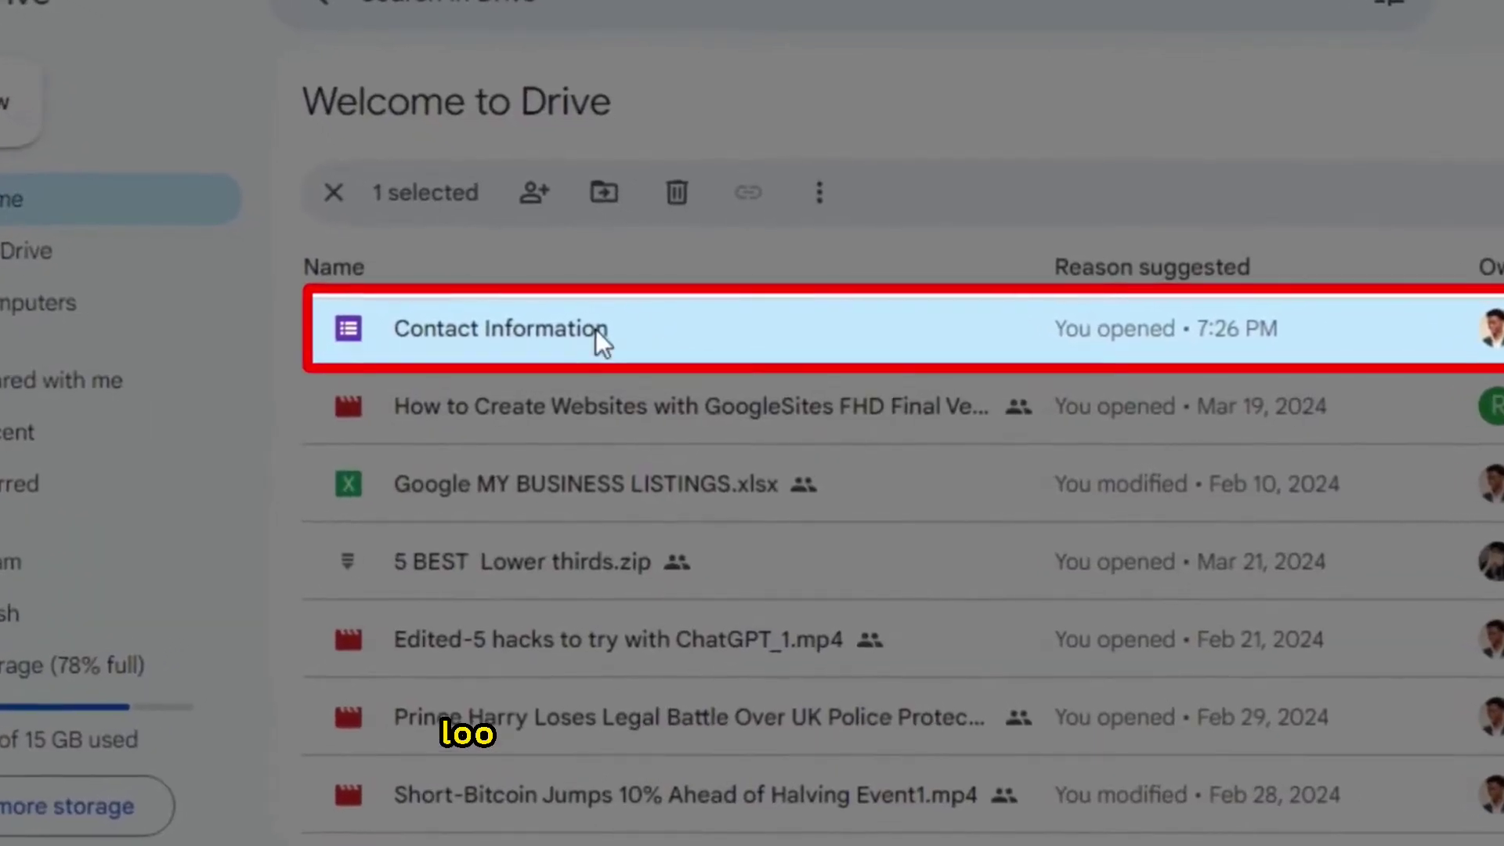
Step: Open the Contact Information form and copy its iframe code from Send's Embed HTML tab
{"action": "double_click", "coordinate": [603, 331]}
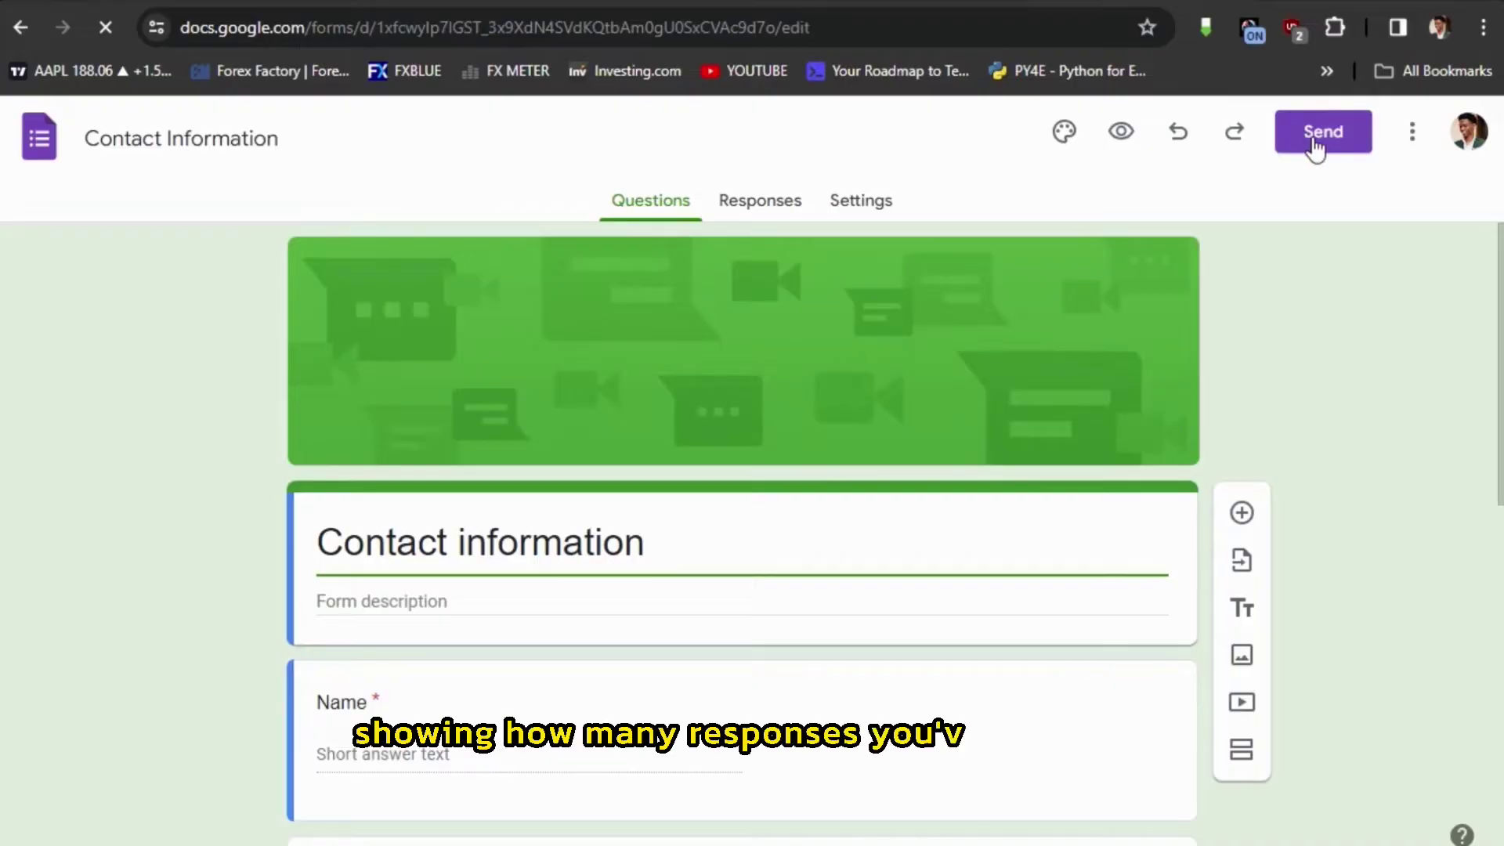
{"action": "left_click", "coordinate": [1315, 141]}
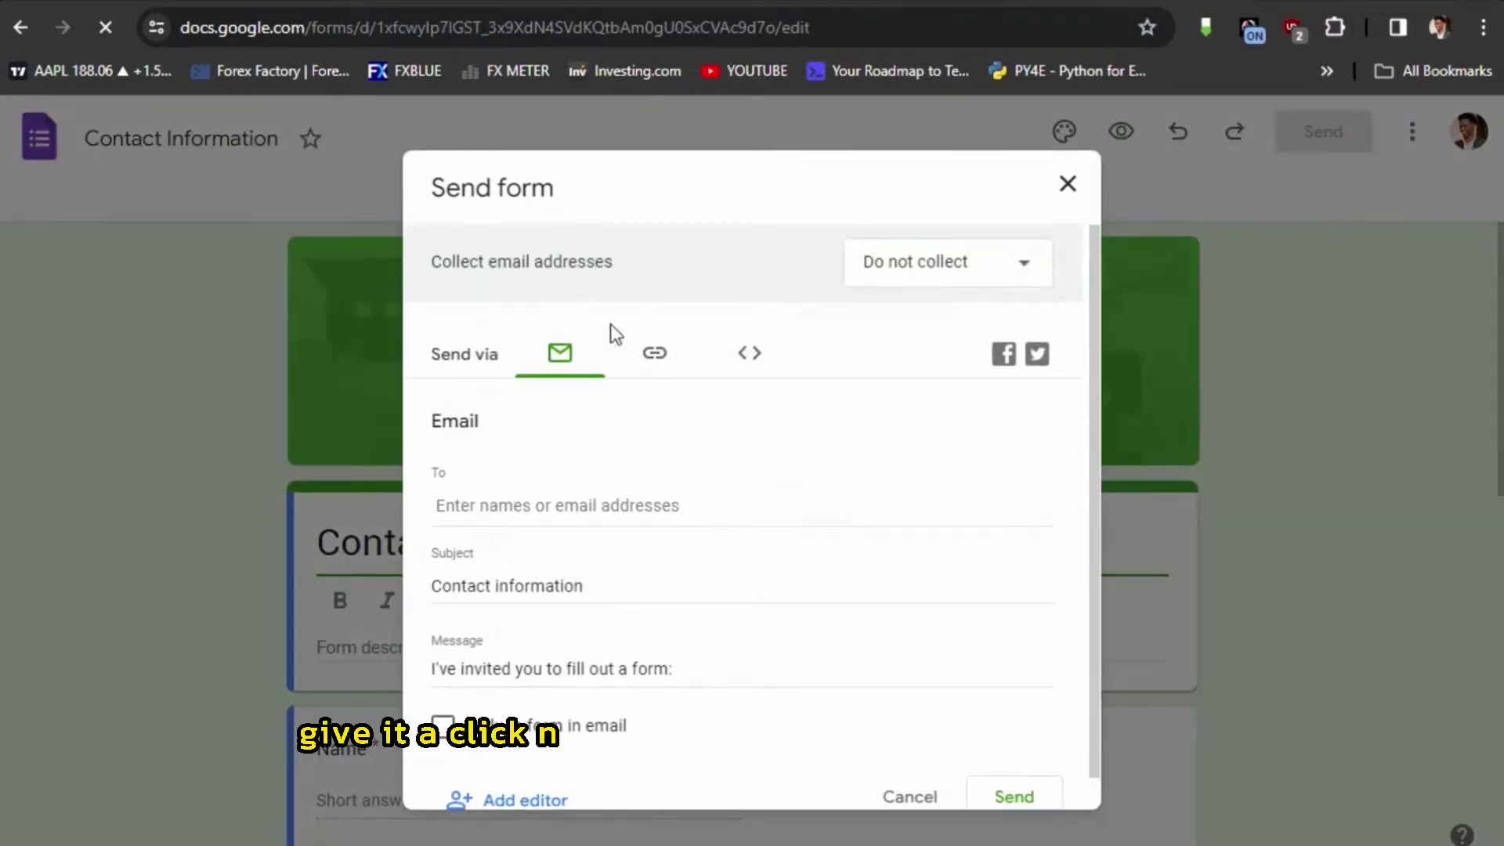
{"action": "left_click", "coordinate": [753, 354]}
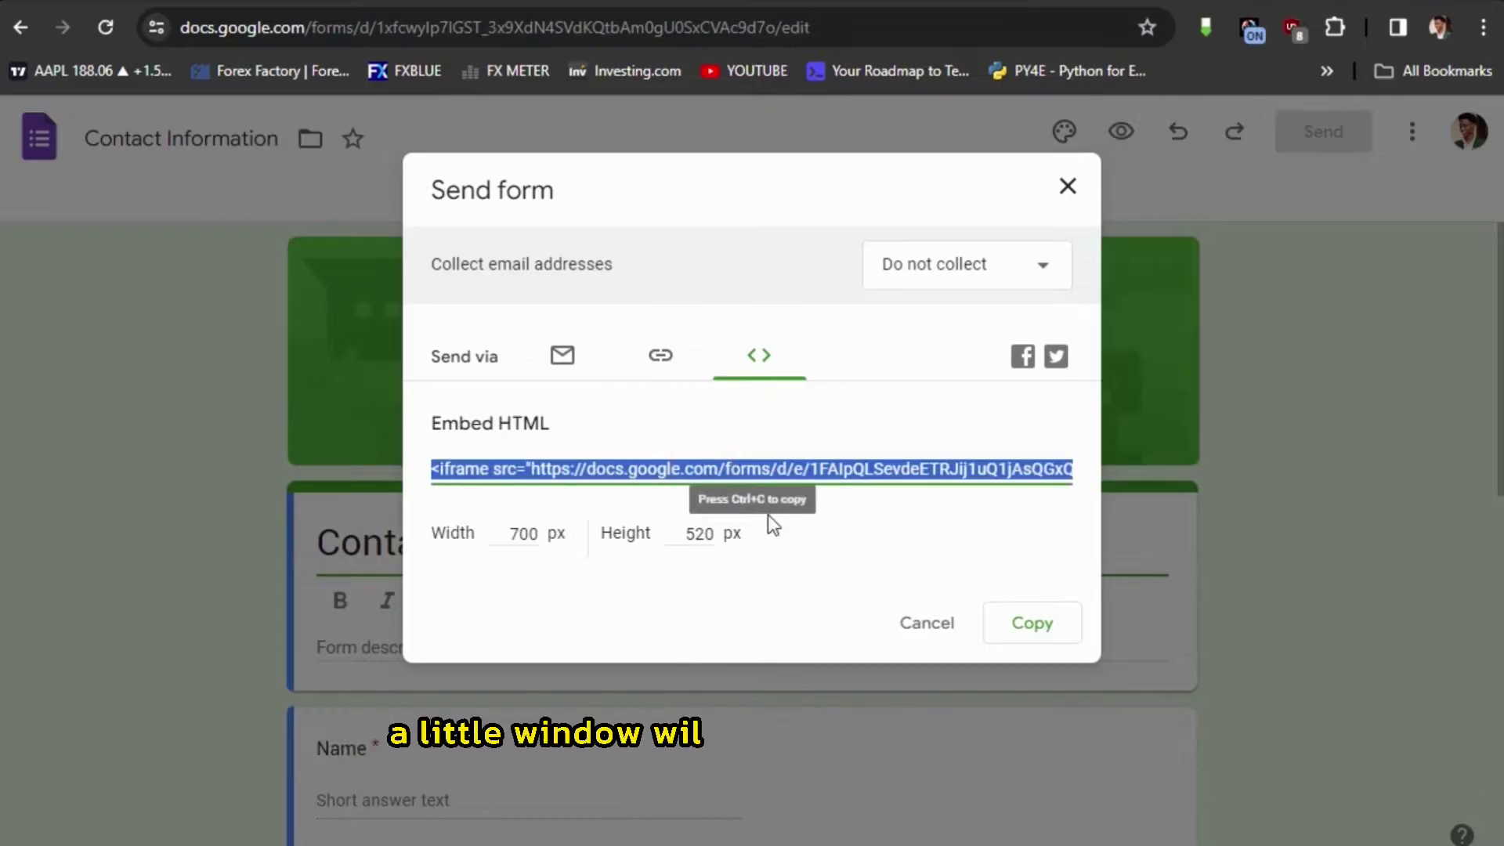
{"action": "left_click", "coordinate": [1056, 632]}
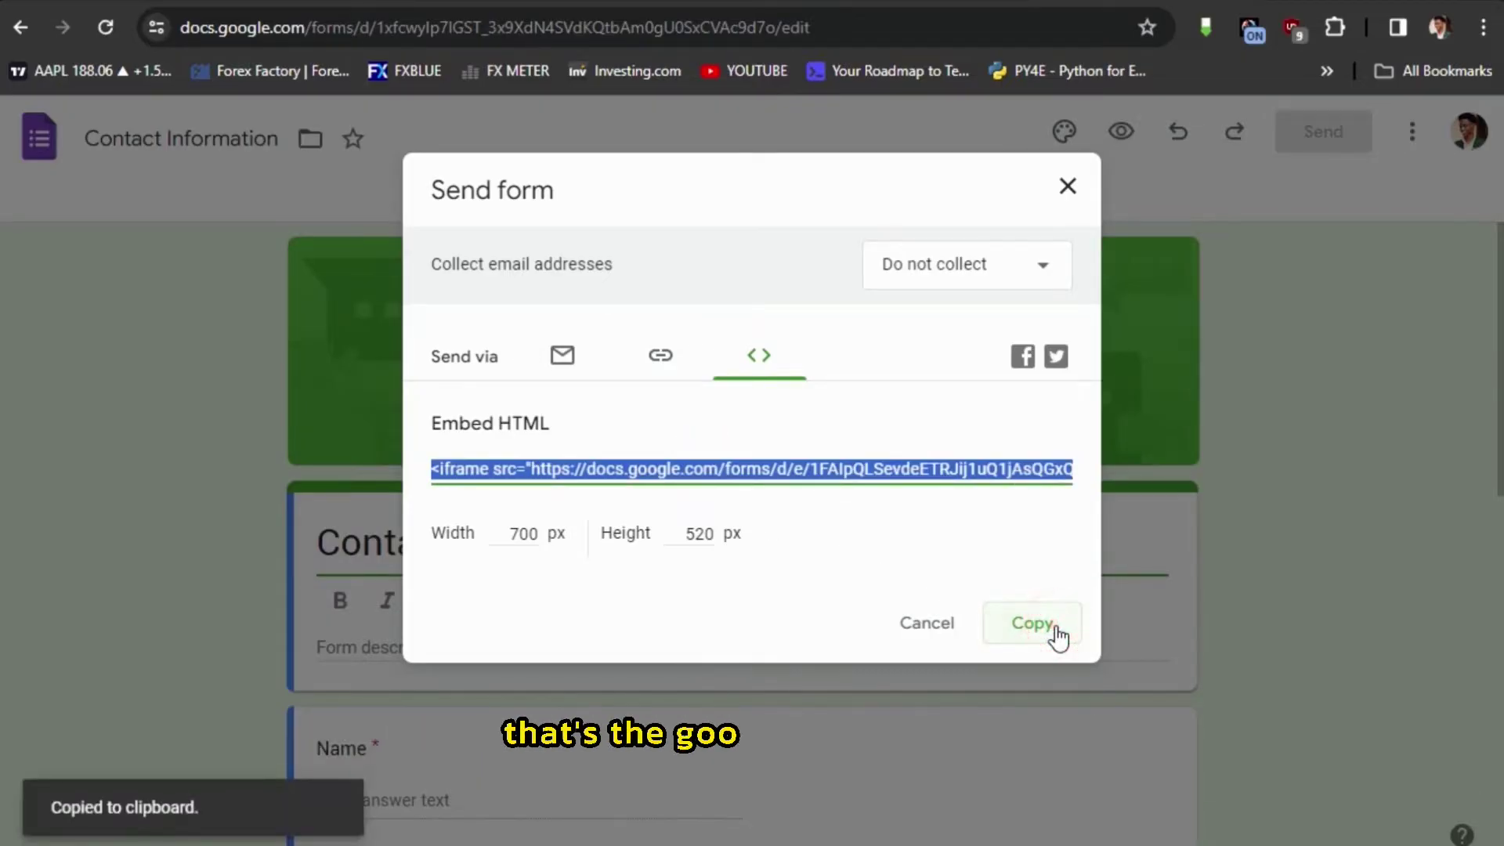
{"action": "left_click", "coordinate": [1067, 189]}
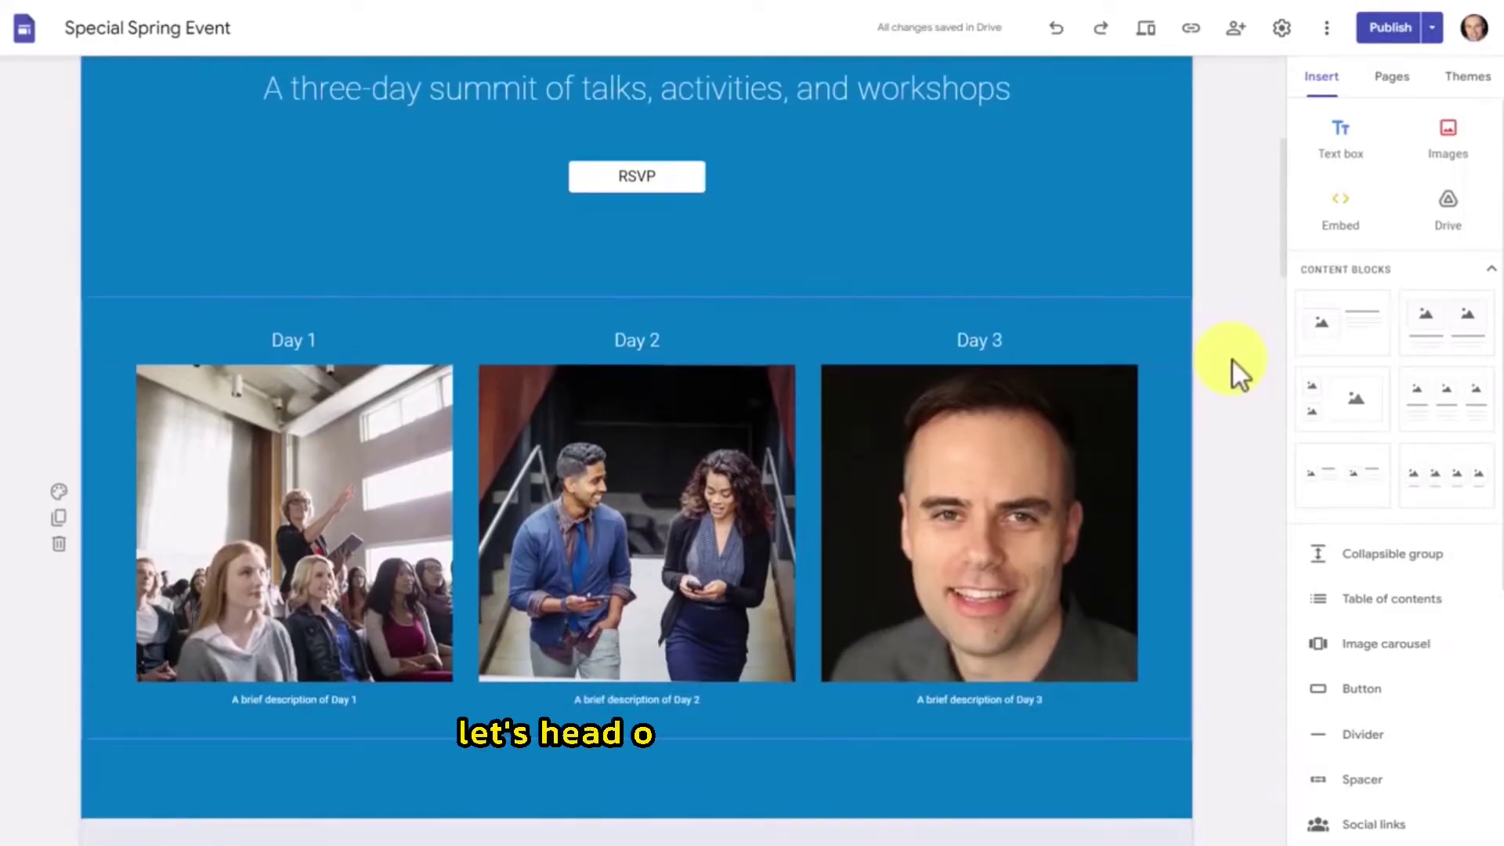
Step: Scroll the Special Spring Event page and browse the Insert panel's Forms list
{"action": "scroll", "coordinate": [1237, 370], "scroll_direction": "down", "scroll_amount": 2}
{"action": "scroll", "coordinate": [1231, 359], "scroll_direction": "up", "scroll_amount": 8}
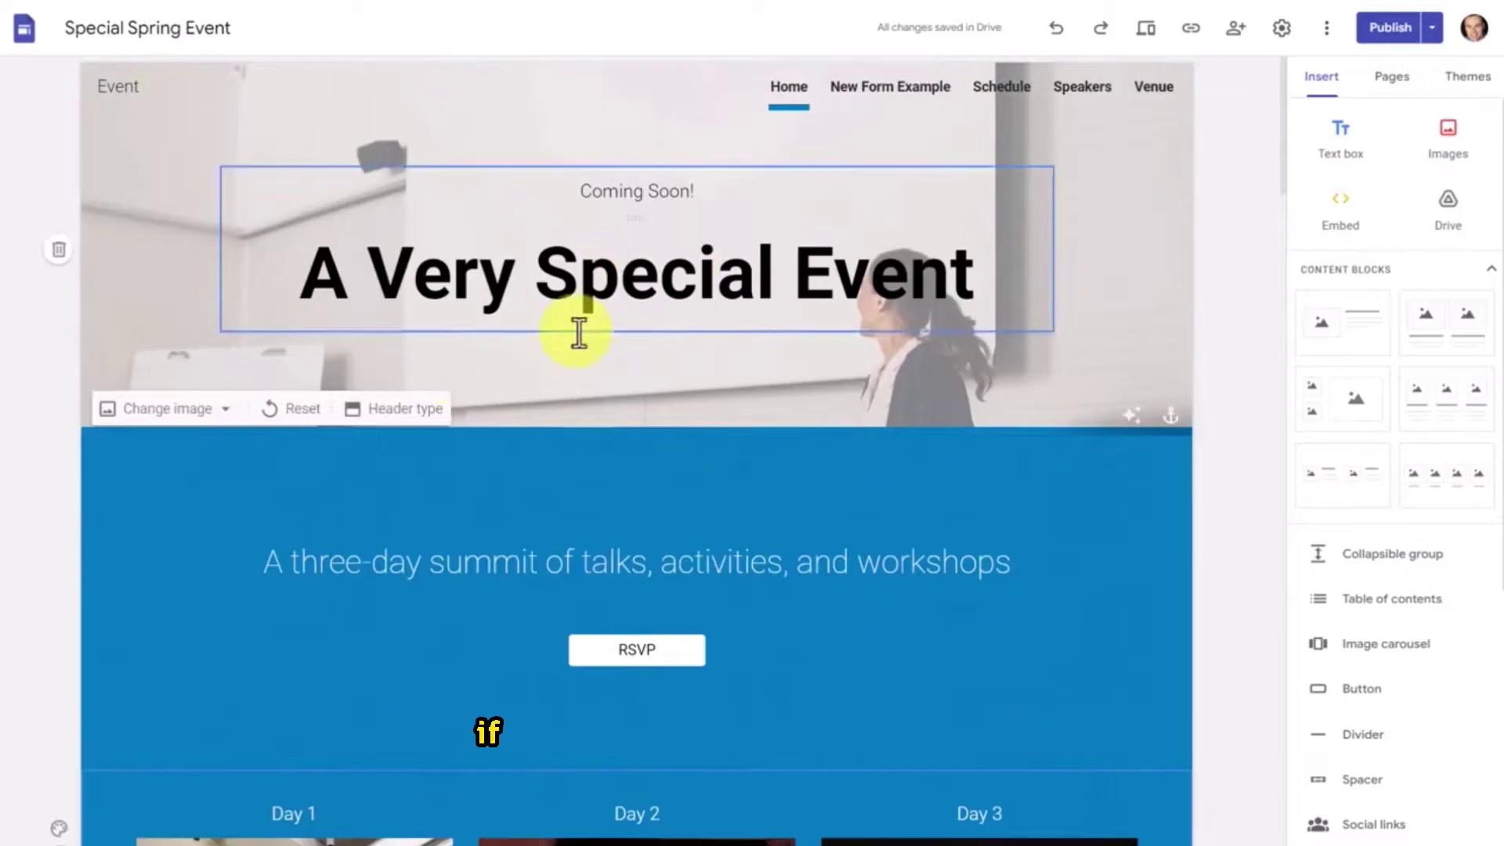
{"action": "scroll", "coordinate": [1205, 346], "scroll_direction": "down", "scroll_amount": 11}
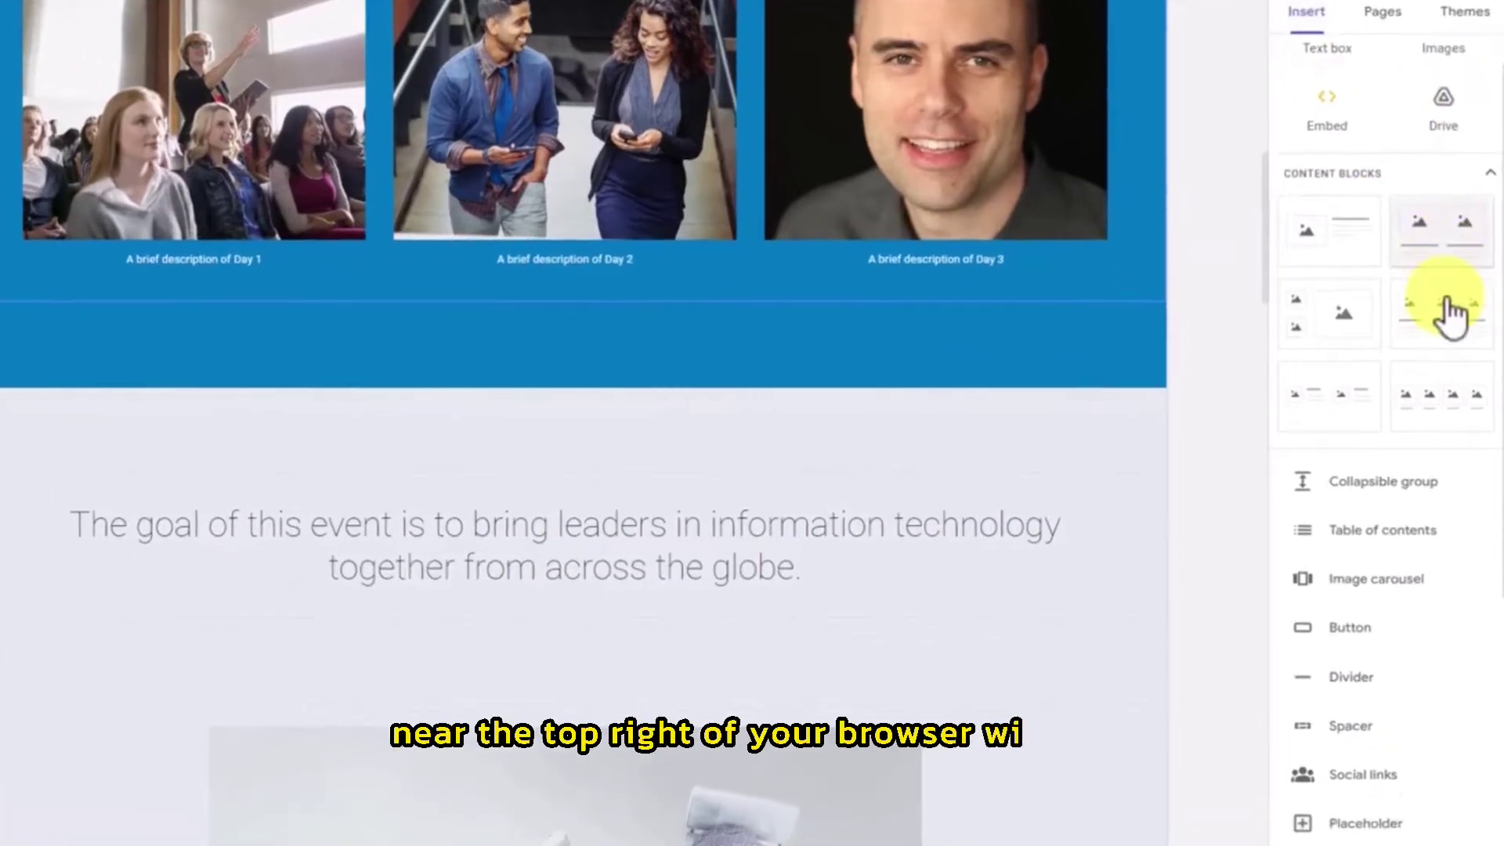
{"action": "scroll", "coordinate": [1446, 329], "scroll_direction": "down", "scroll_amount": 5}
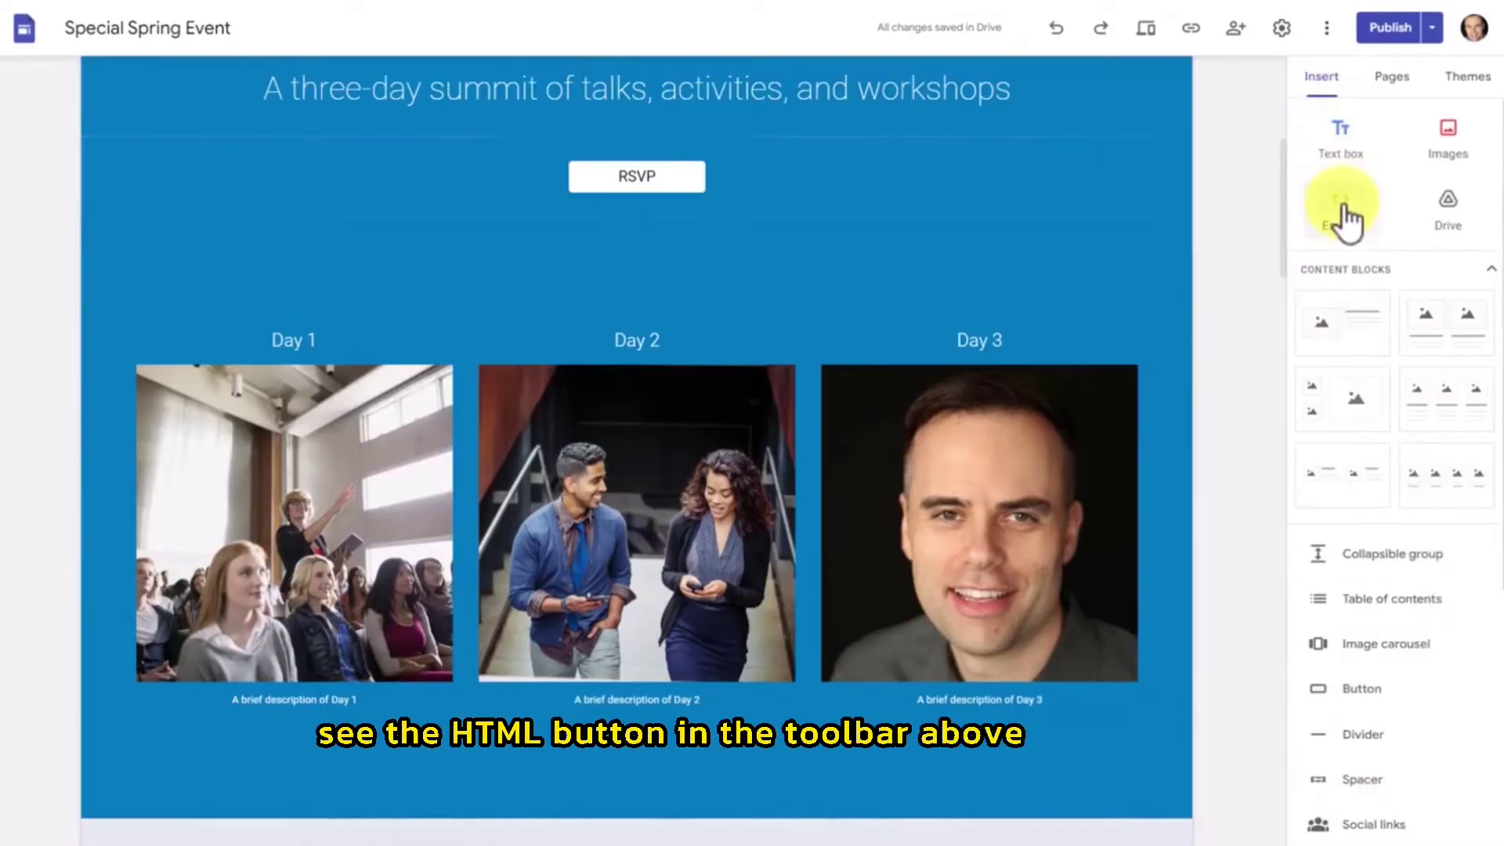
Step: Embed the form's iframe code via the Embed code tab and drag it into position
{"action": "left_click", "coordinate": [1341, 206]}
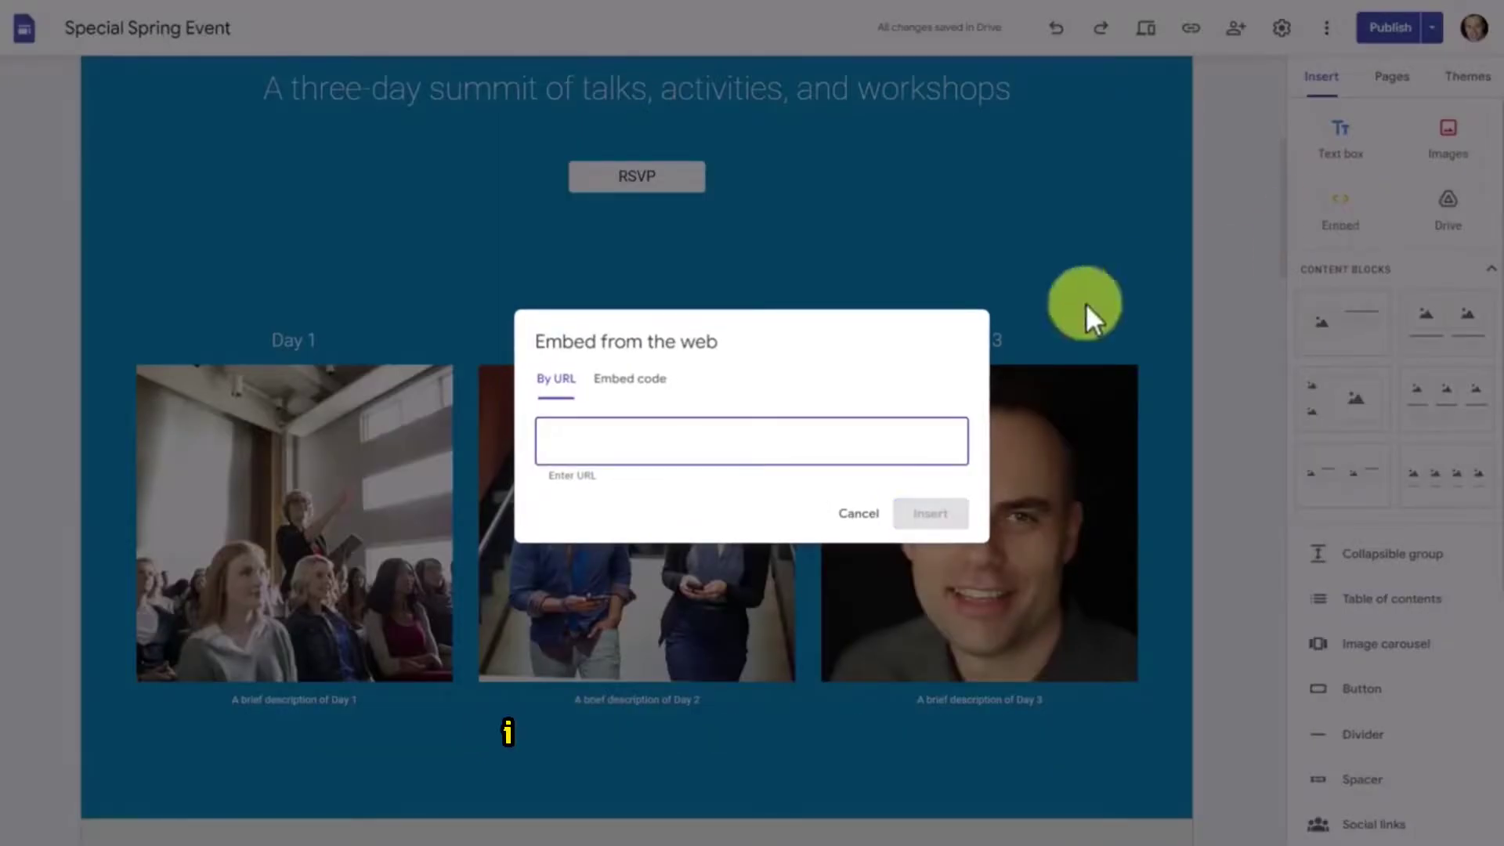
{"action": "left_click", "coordinate": [629, 382]}
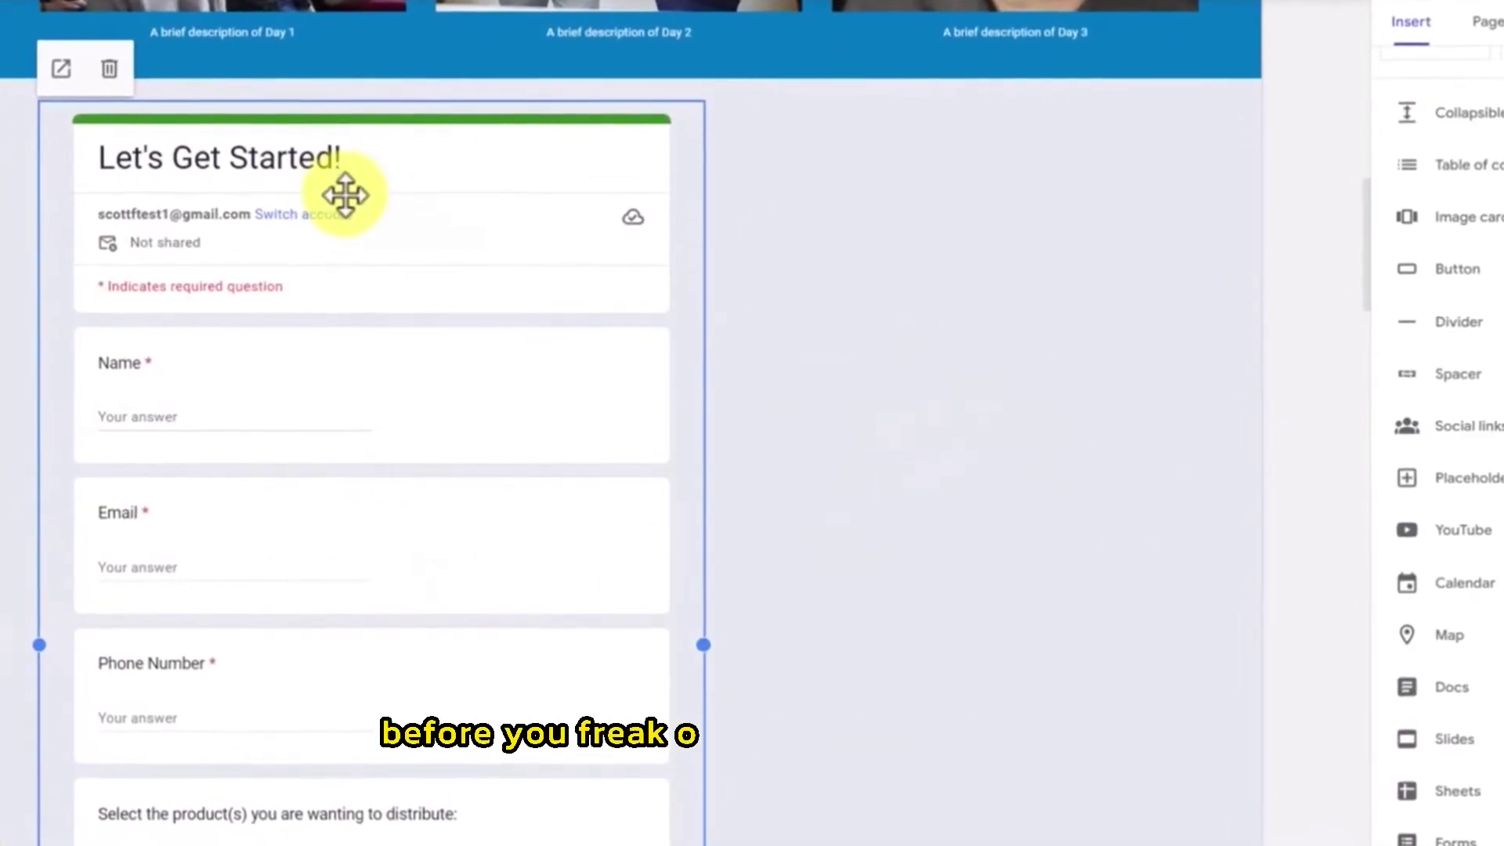
{"action": "left_click_drag", "start_coordinate": [345, 202], "coordinate": [572, 195]}
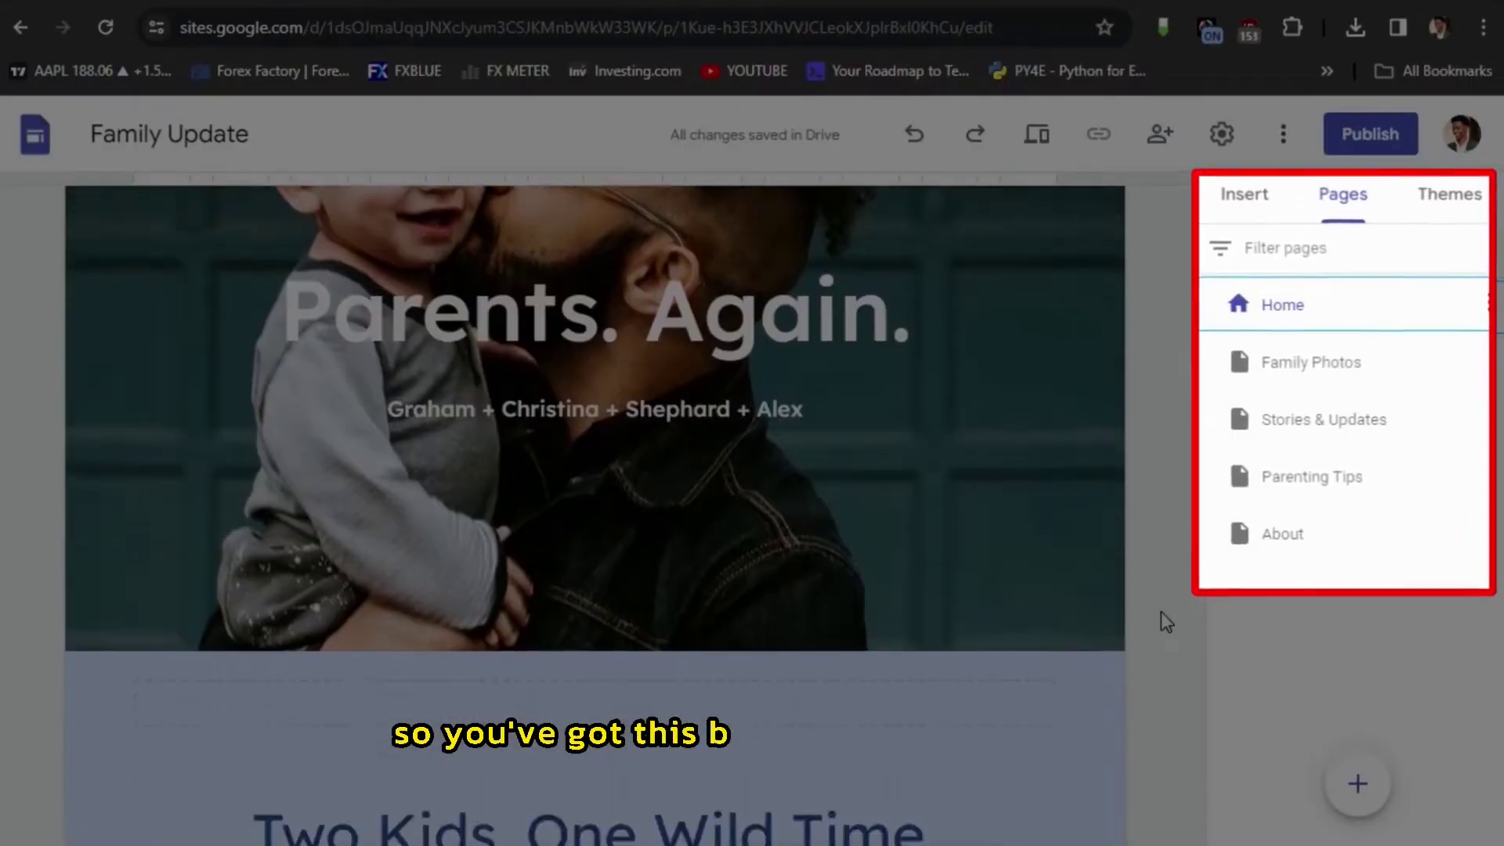
{"action": "scroll", "coordinate": [1161, 622], "scroll_direction": "down", "scroll_amount": 5}
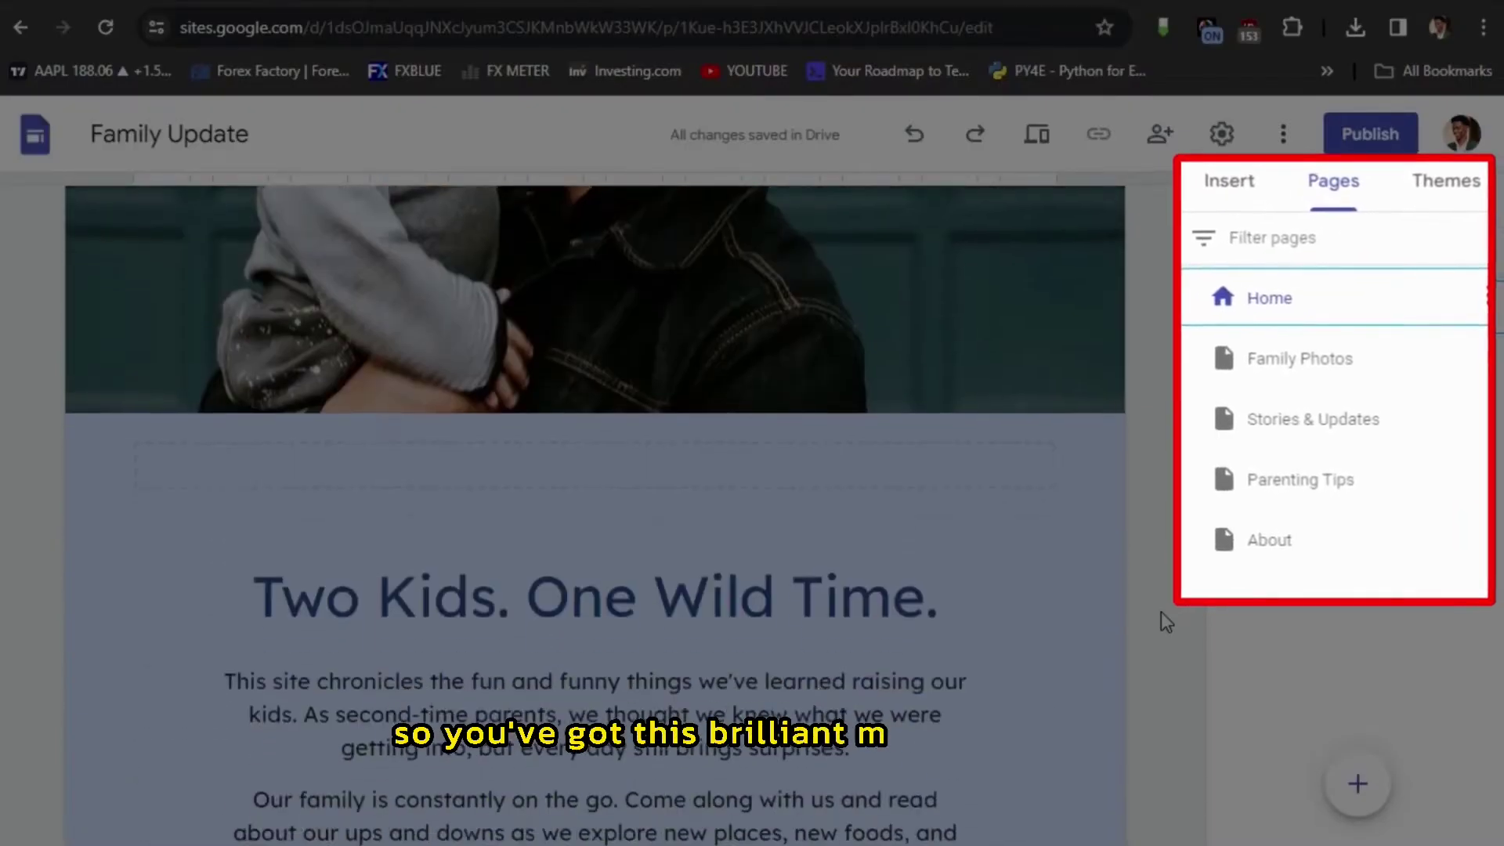
{"action": "scroll", "coordinate": [1162, 619], "scroll_direction": "down", "scroll_amount": 10}
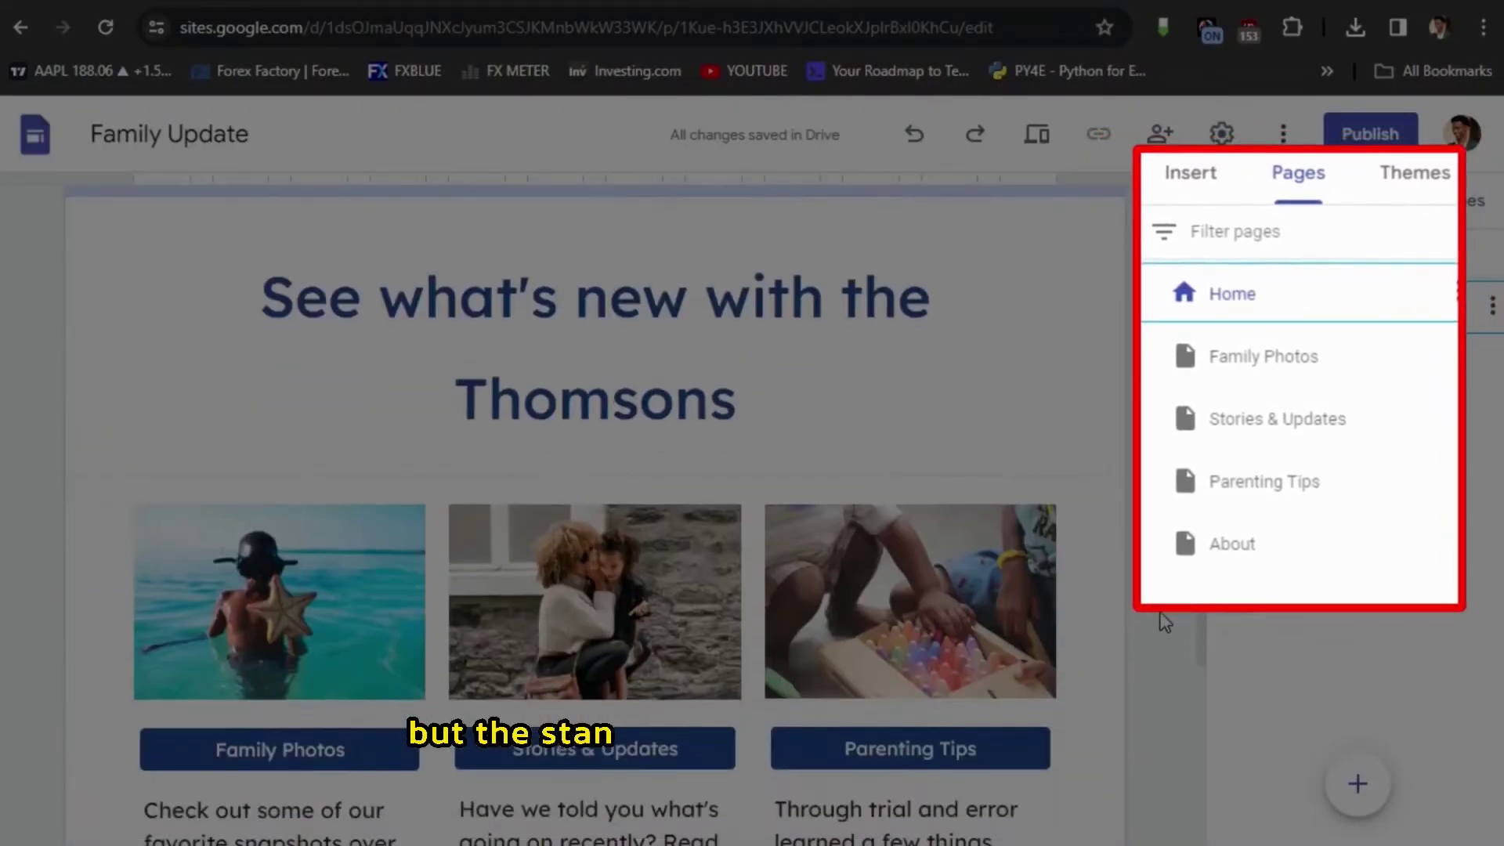
{"action": "scroll", "coordinate": [1159, 619], "scroll_direction": "down", "scroll_amount": 10}
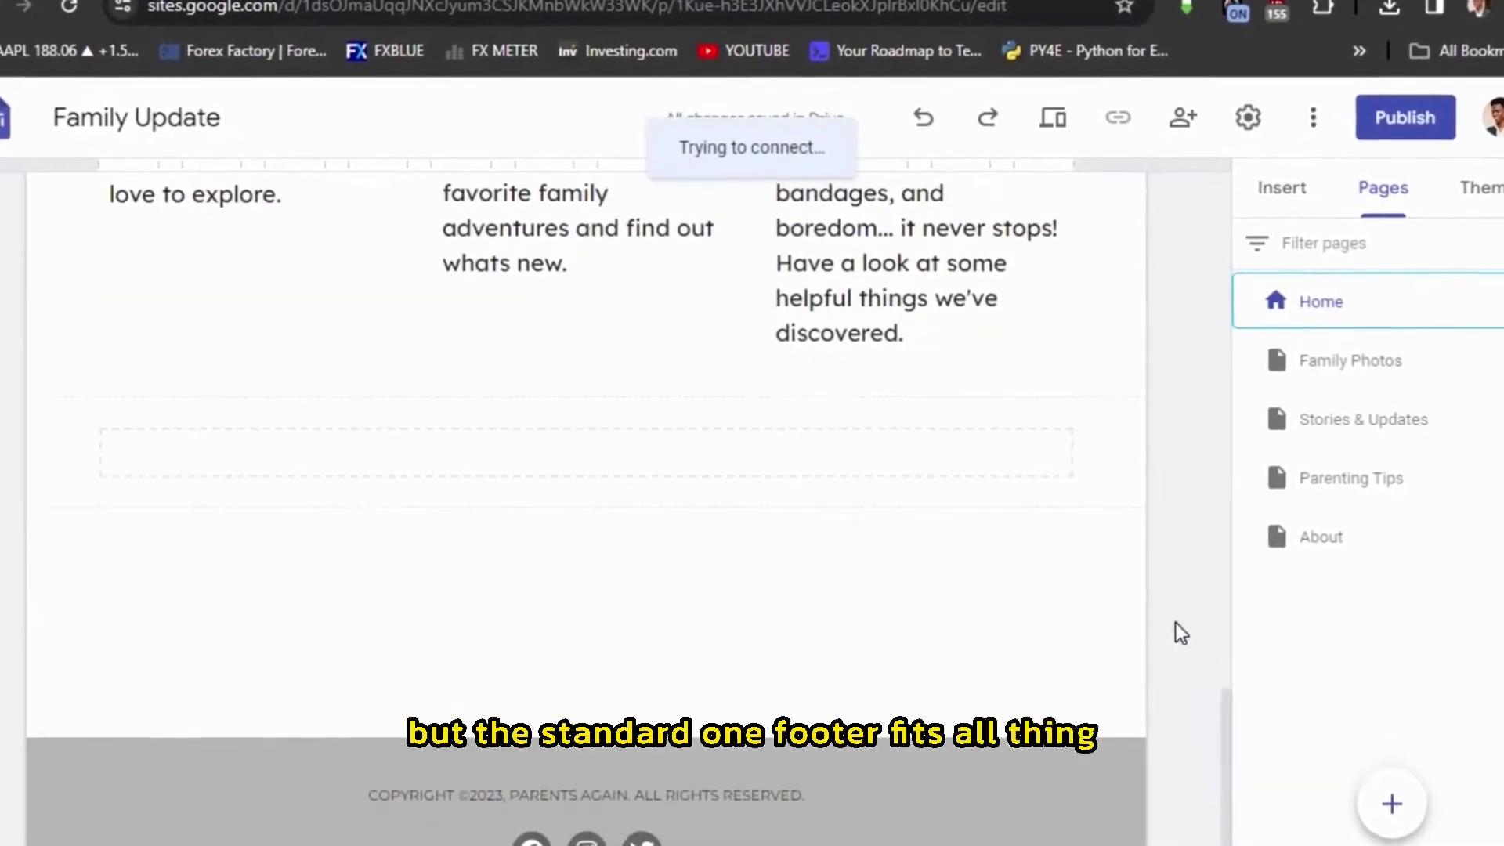
{"action": "mouse_move", "coordinate": [997, 667]}
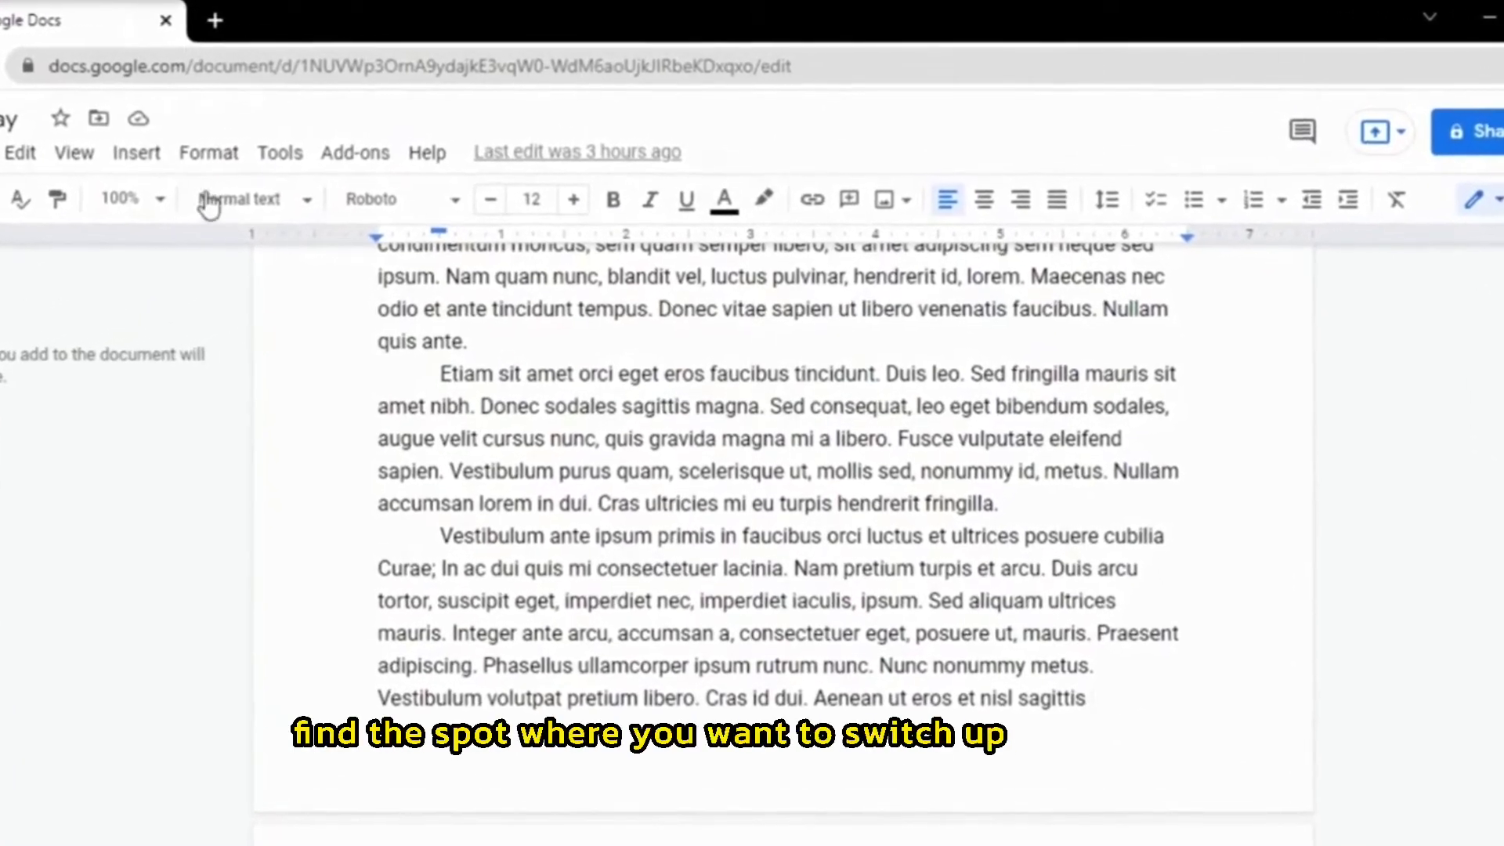
Step: Insert a Section break (next page) after the paragraph ending in 'sagittis'
{"action": "left_click", "coordinate": [123, 156]}
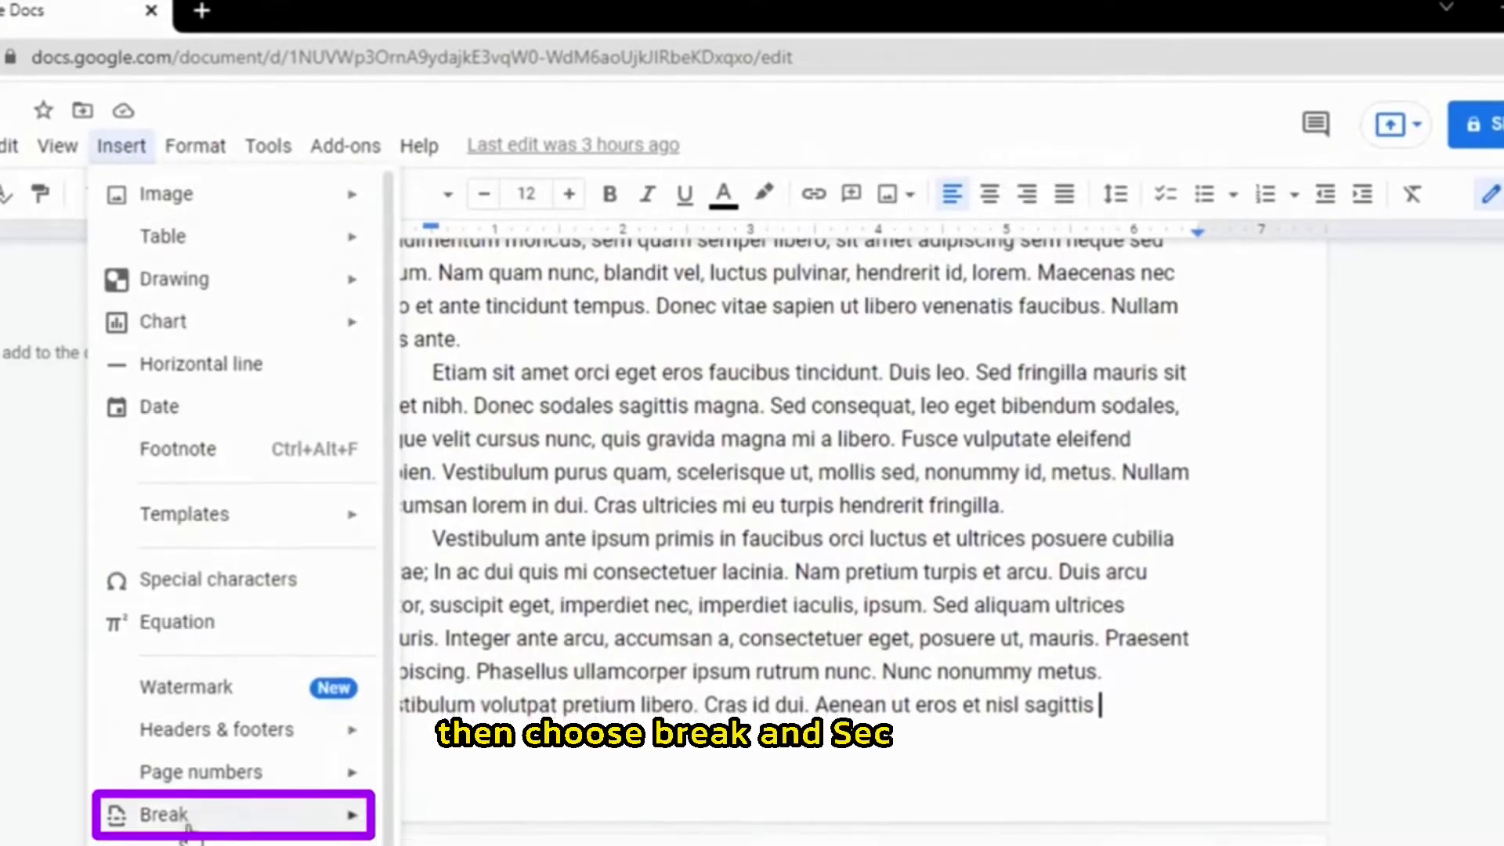
{"action": "mouse_move", "coordinate": [188, 827]}
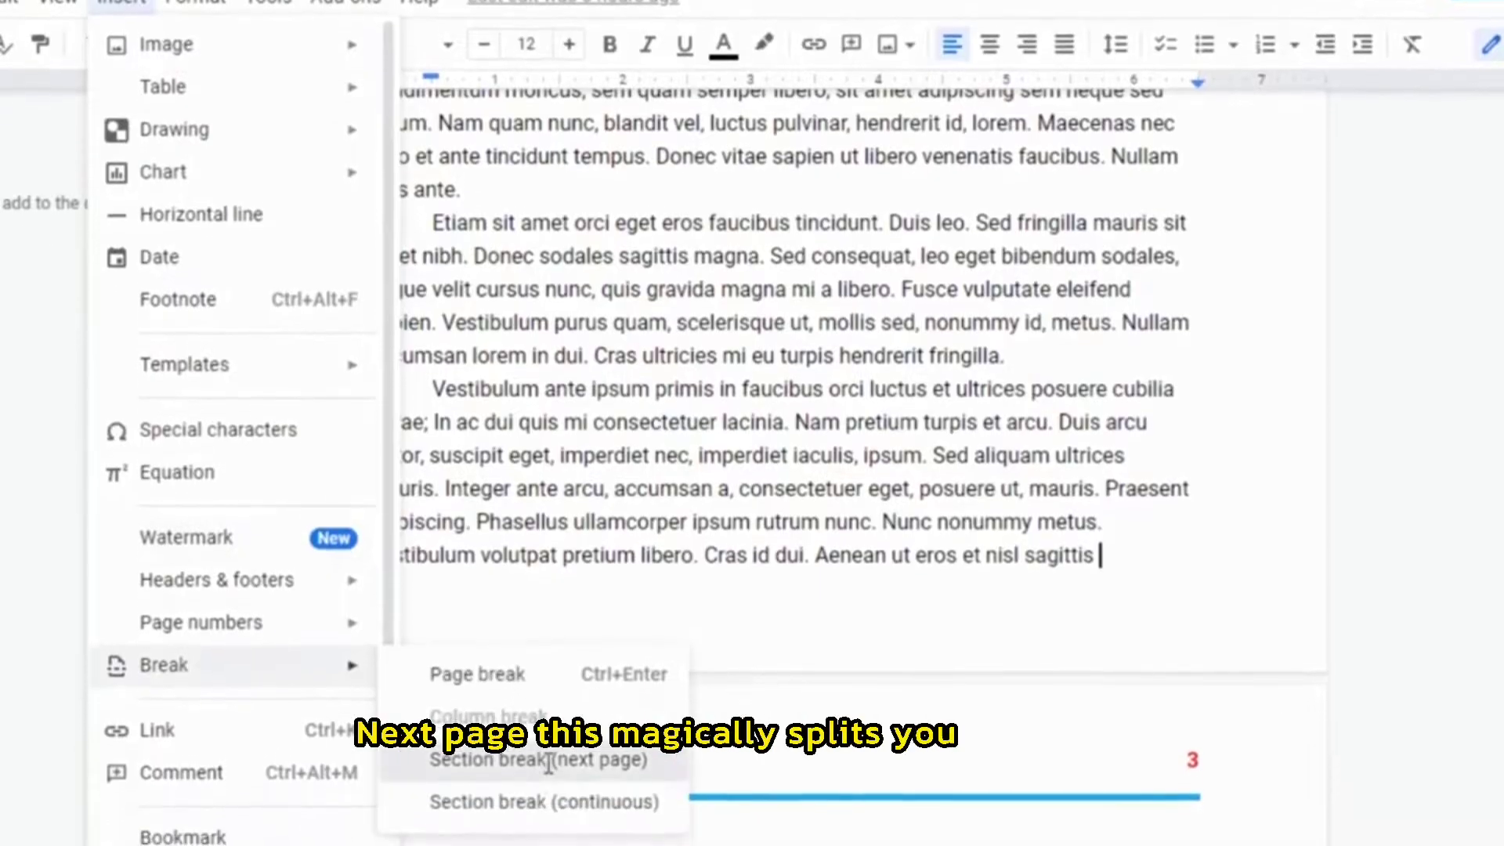
{"action": "left_click", "coordinate": [549, 760]}
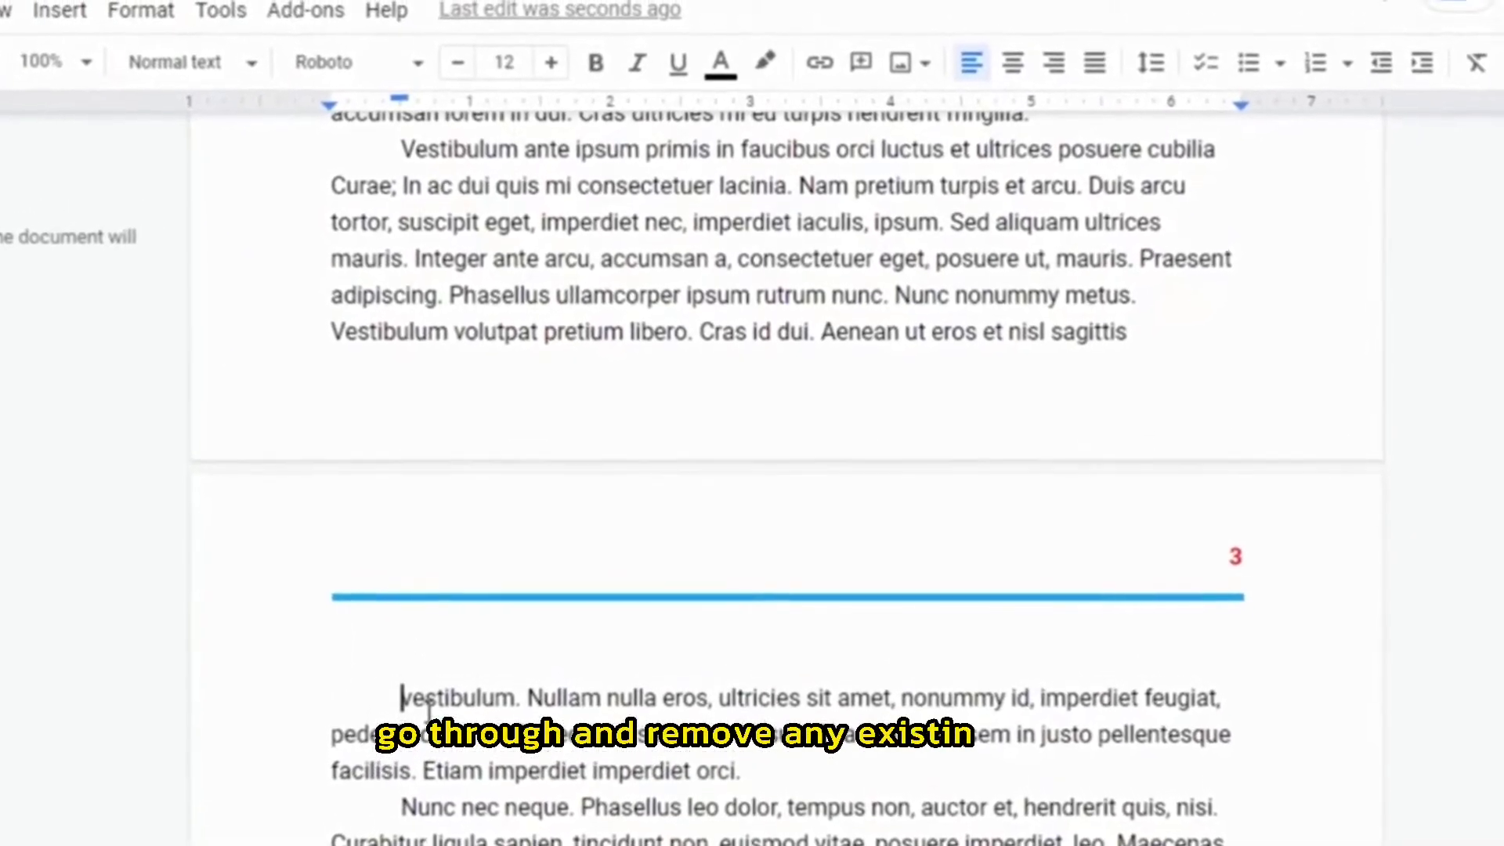
{"action": "scroll", "coordinate": [415, 753], "scroll_direction": "down", "scroll_amount": 10}
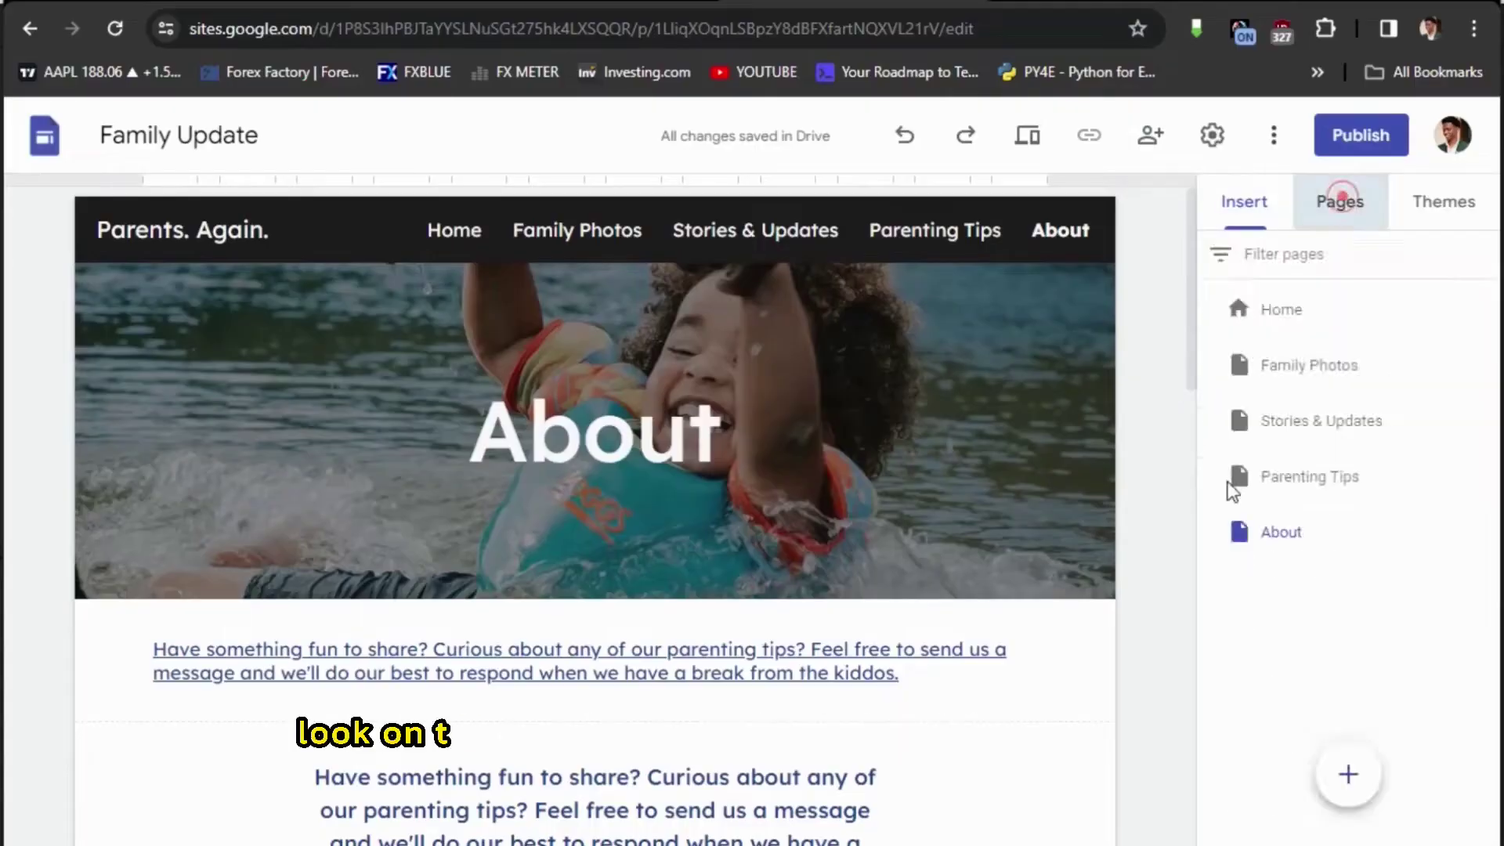
Step: In Pages, set Parenting Tips to Hide from navigation, then back to Show in navigation
{"action": "scroll", "coordinate": [1148, 607], "scroll_direction": "down", "scroll_amount": 8}
{"action": "scroll", "coordinate": [1150, 605], "scroll_direction": "down", "scroll_amount": 10}
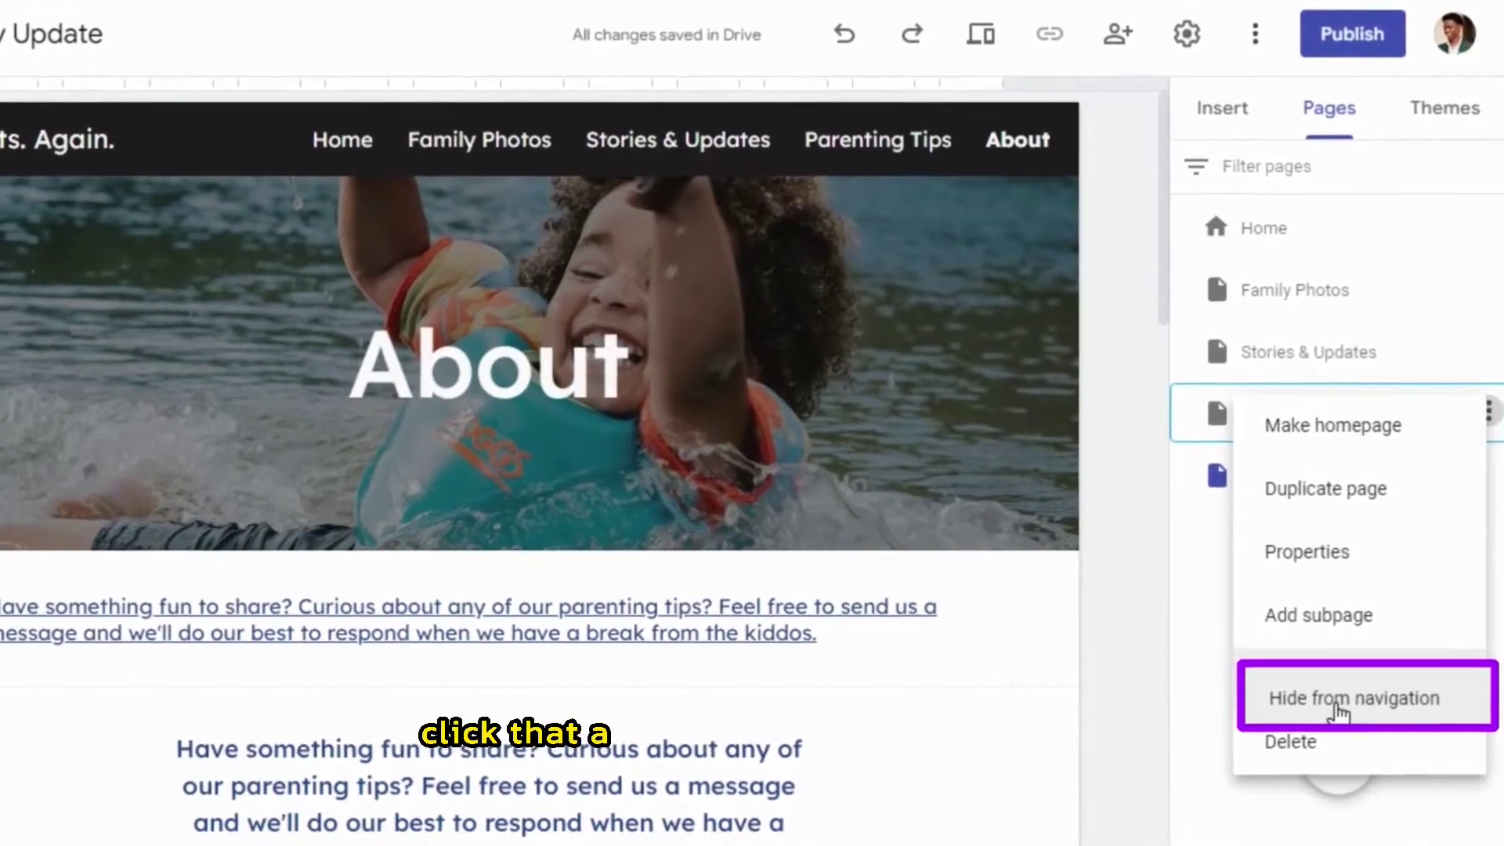
{"action": "left_click", "coordinate": [1339, 714]}
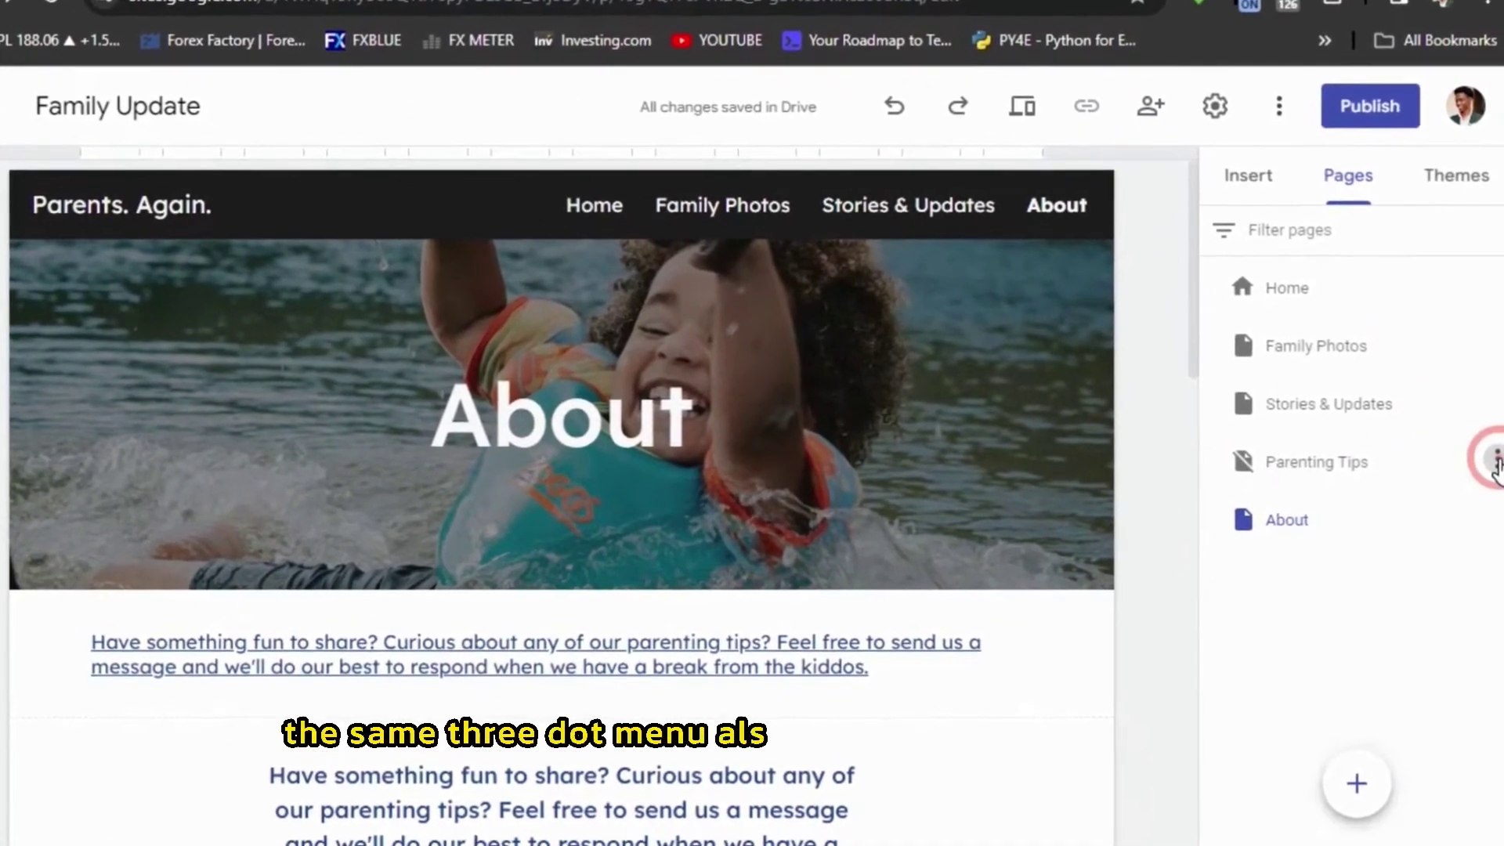
{"action": "left_click", "coordinate": [1496, 447]}
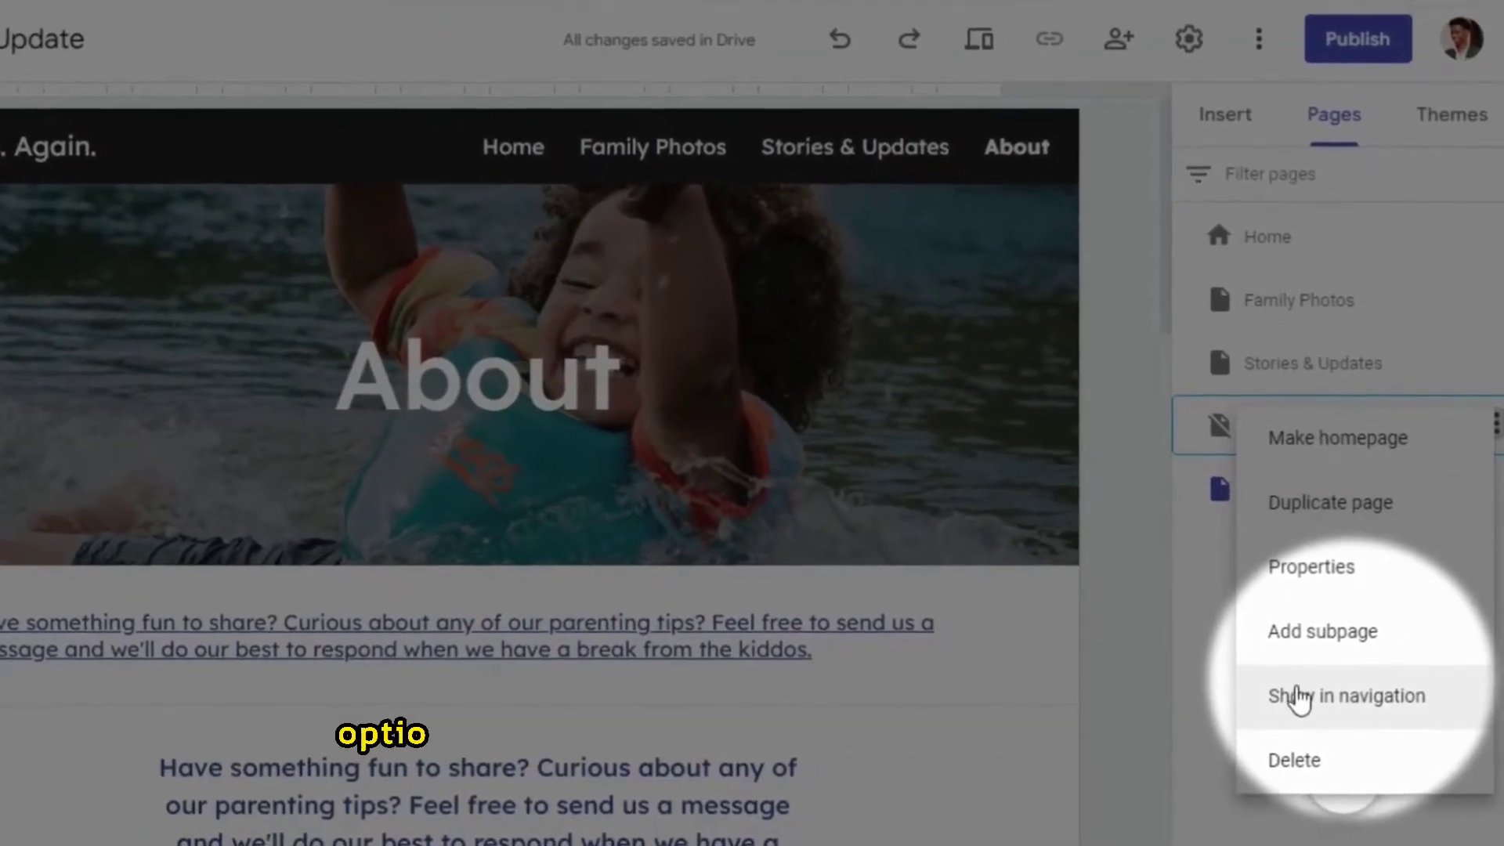
{"action": "left_click", "coordinate": [1304, 696]}
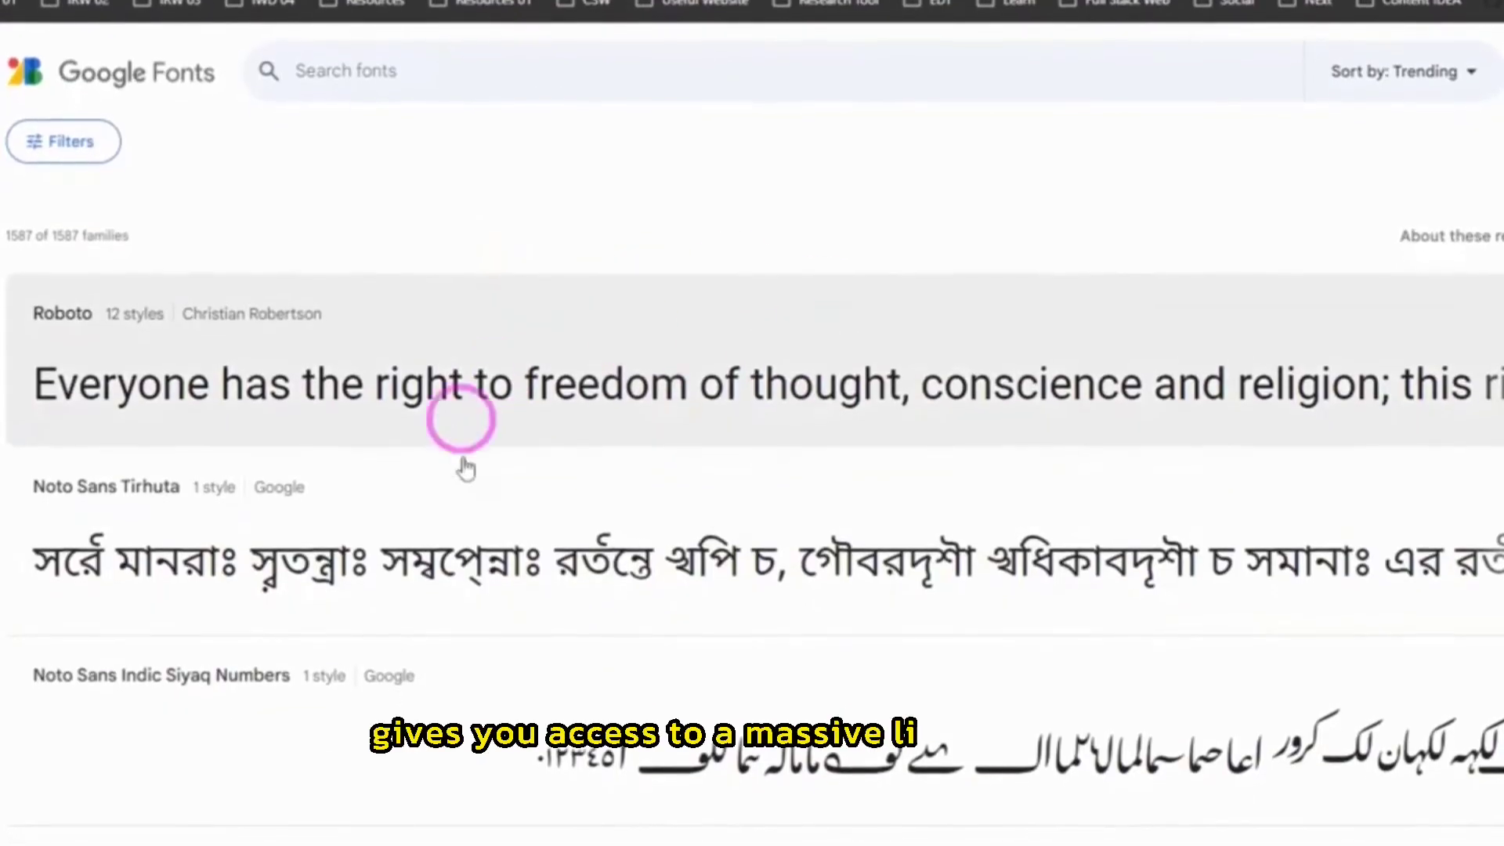
Step: Scroll up and down through the font catalogue on fonts.google.com
{"action": "scroll", "coordinate": [889, 413], "scroll_direction": "down", "scroll_amount": 7}
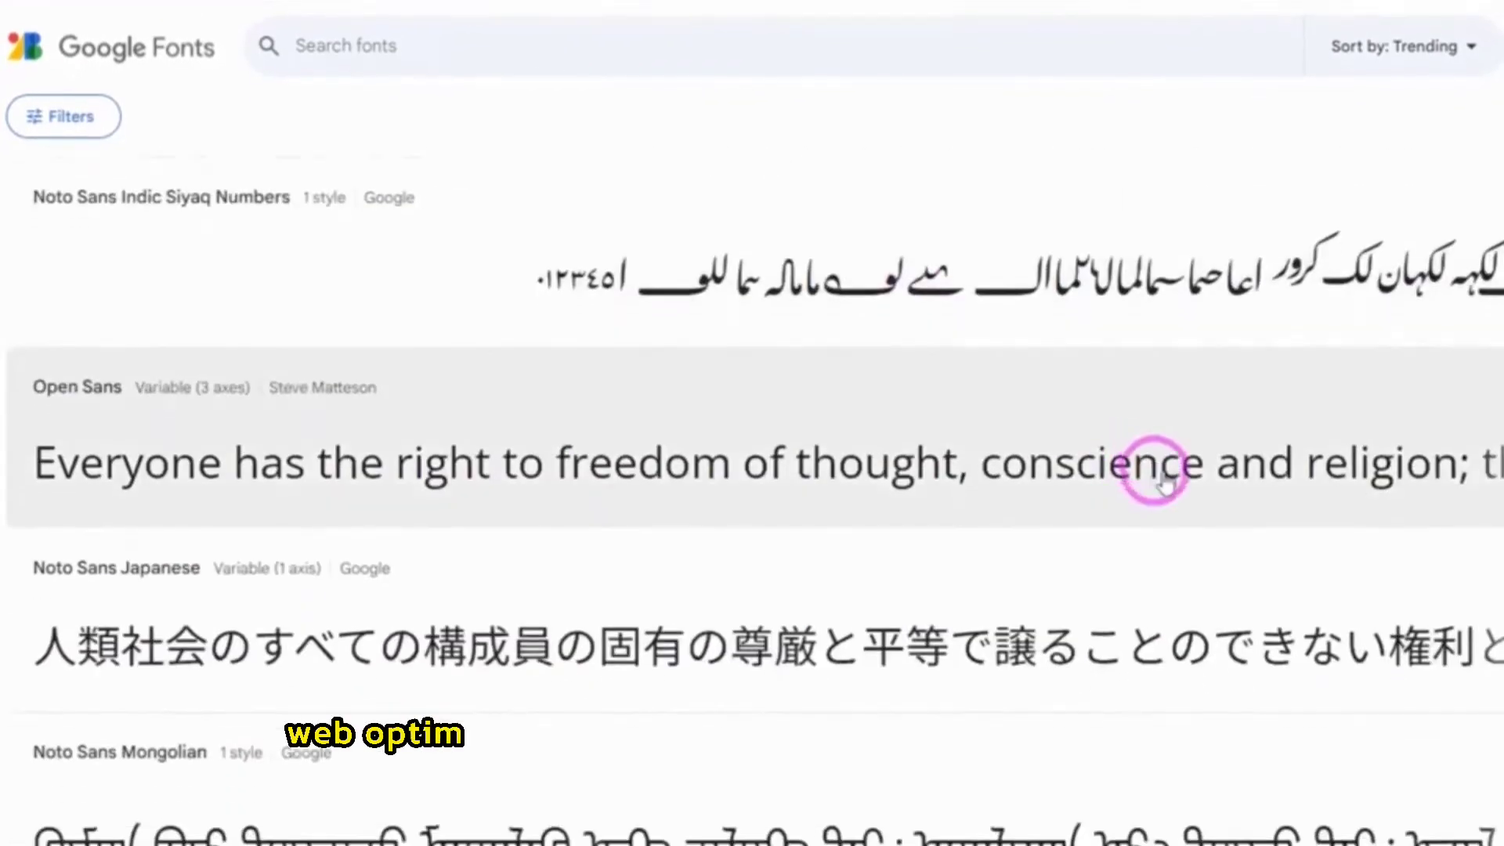
{"action": "scroll", "coordinate": [1167, 478], "scroll_direction": "down", "scroll_amount": 5}
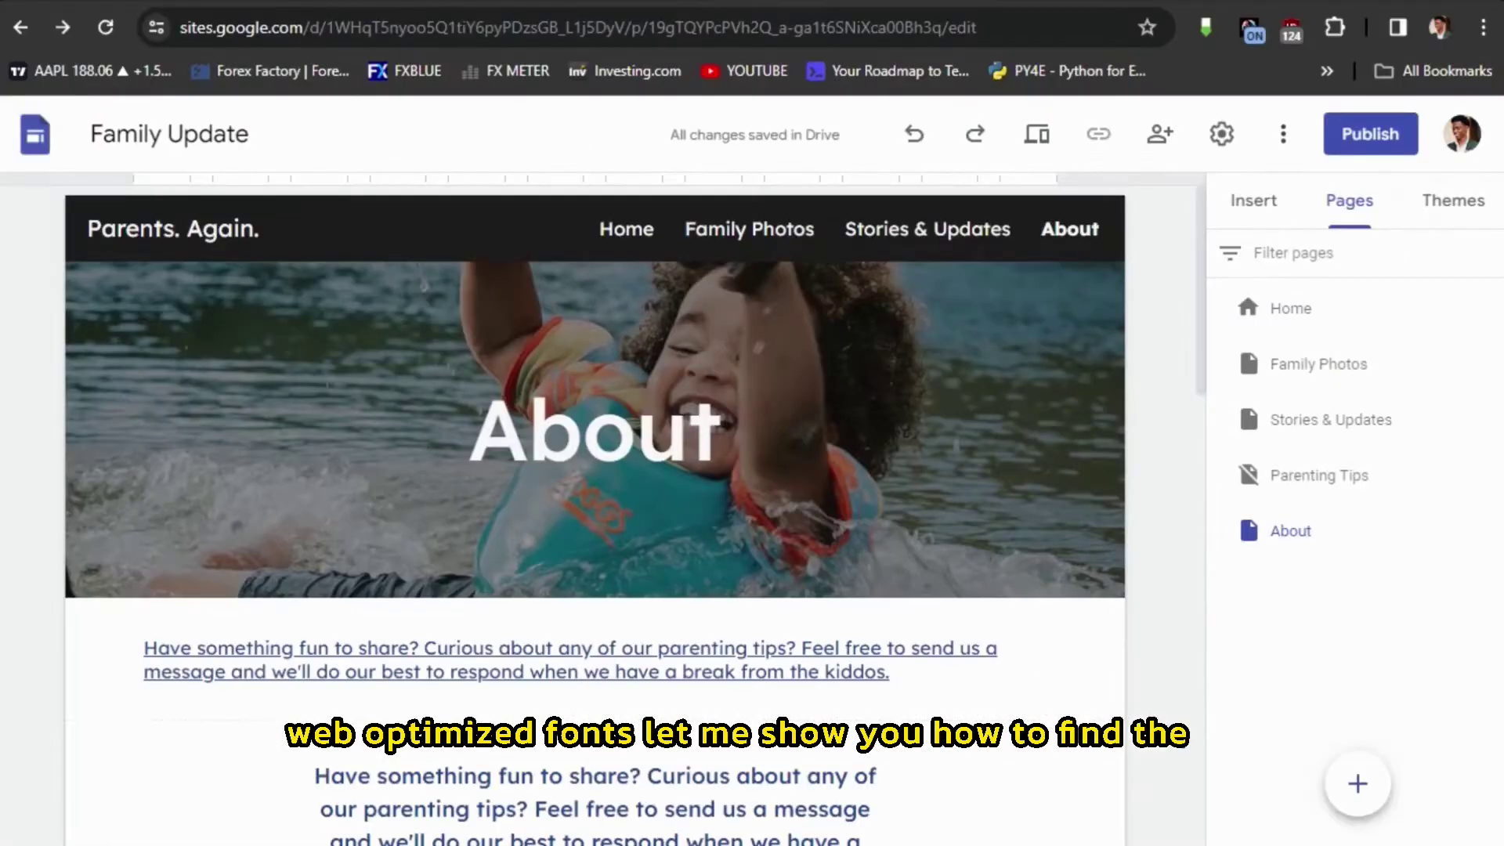
{"action": "scroll", "coordinate": [1171, 731], "scroll_direction": "down", "scroll_amount": 3}
{"action": "scroll", "coordinate": [1175, 735], "scroll_direction": "up", "scroll_amount": 2}
{"action": "scroll", "coordinate": [1178, 737], "scroll_direction": "up", "scroll_amount": 2}
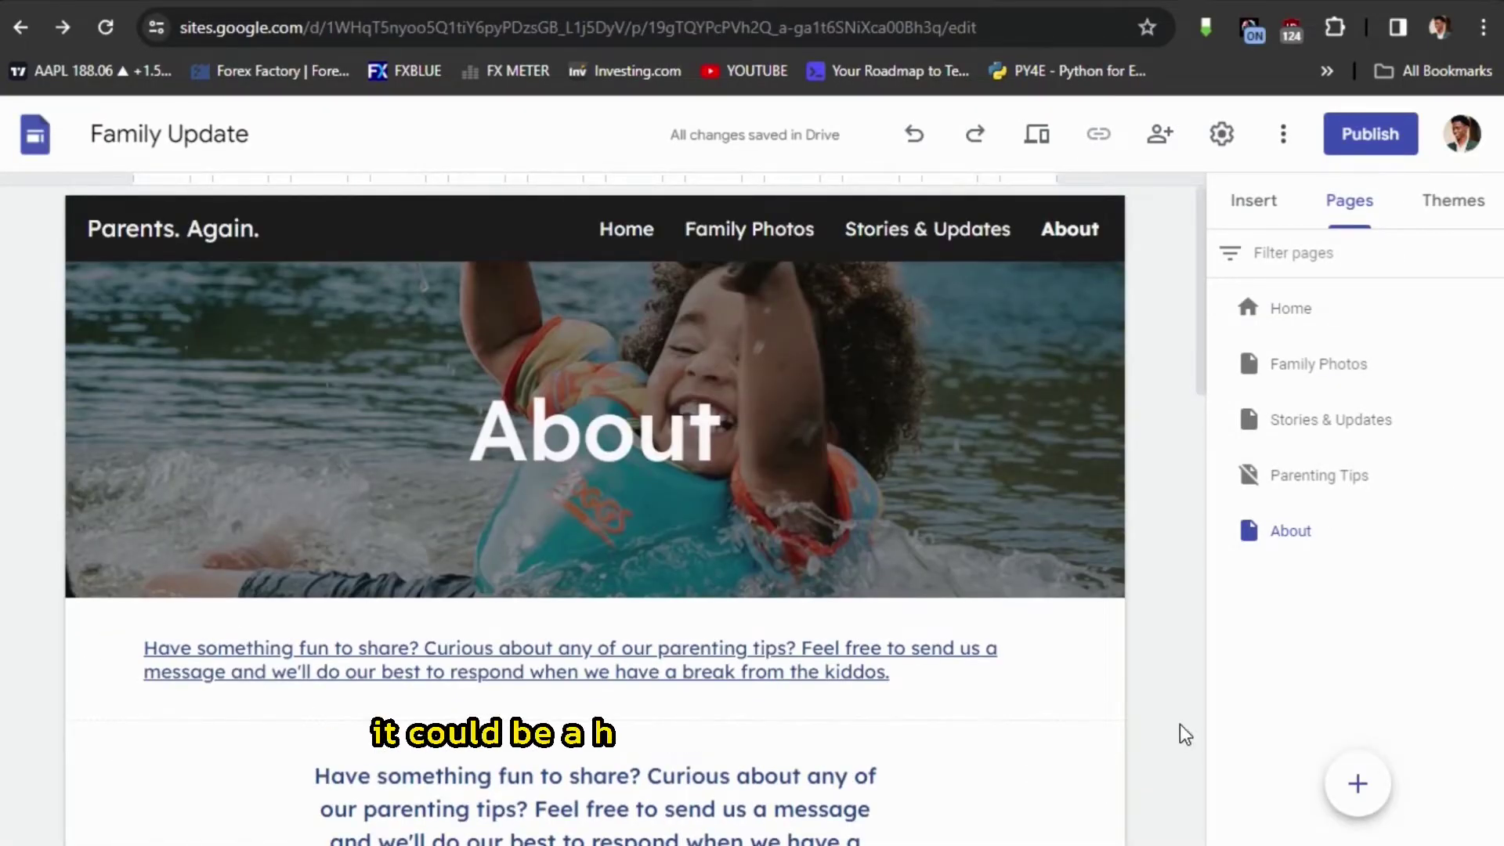
Step: Select the About page's centred invitation subheading and scroll through its font dropdown list
{"action": "scroll", "coordinate": [1185, 735], "scroll_direction": "down", "scroll_amount": 4}
{"action": "left_click", "coordinate": [600, 472]}
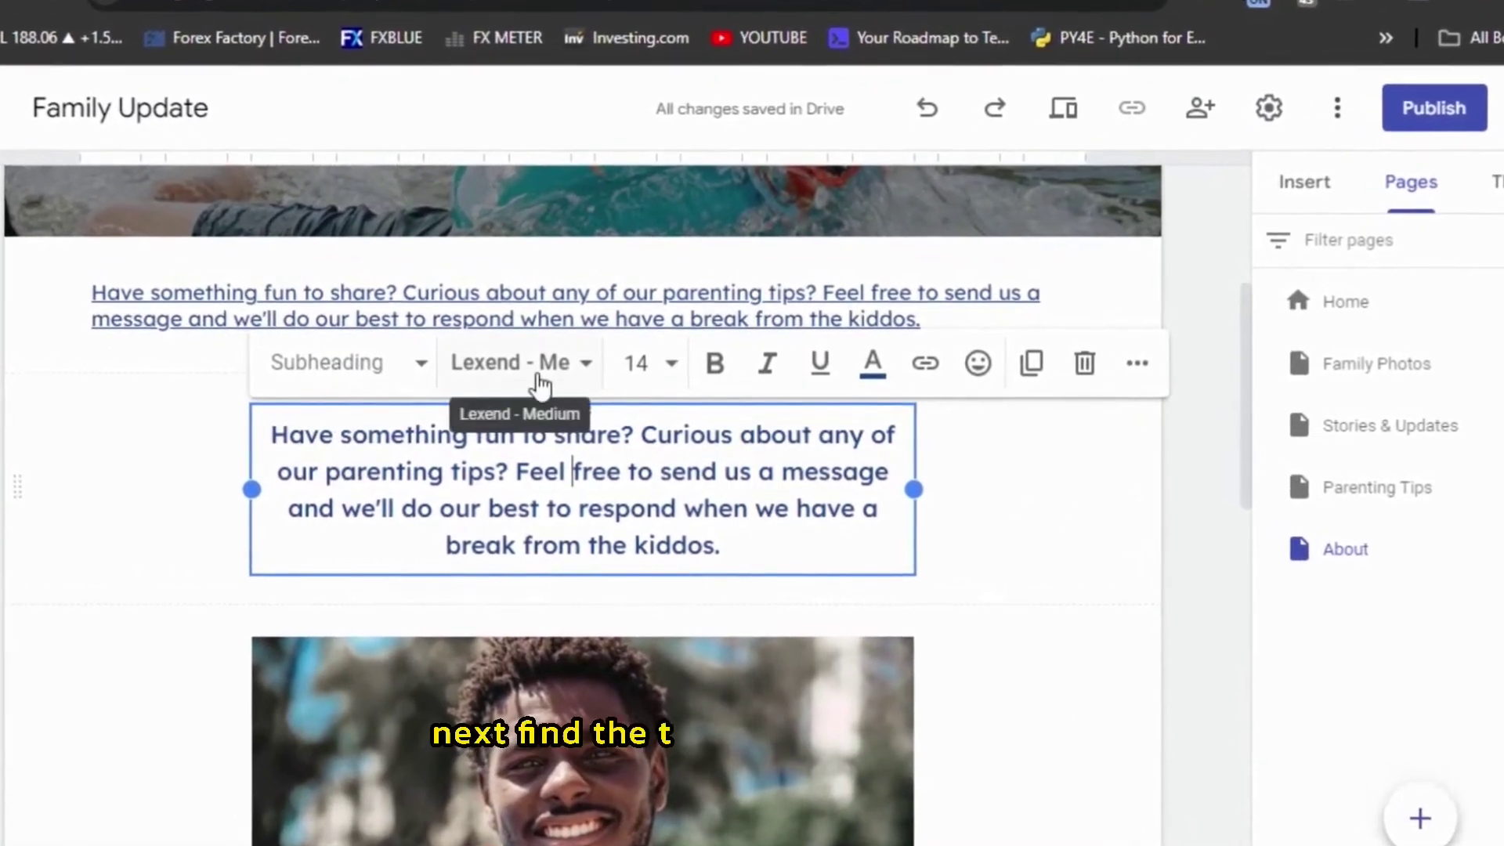
{"action": "left_click", "coordinate": [585, 366]}
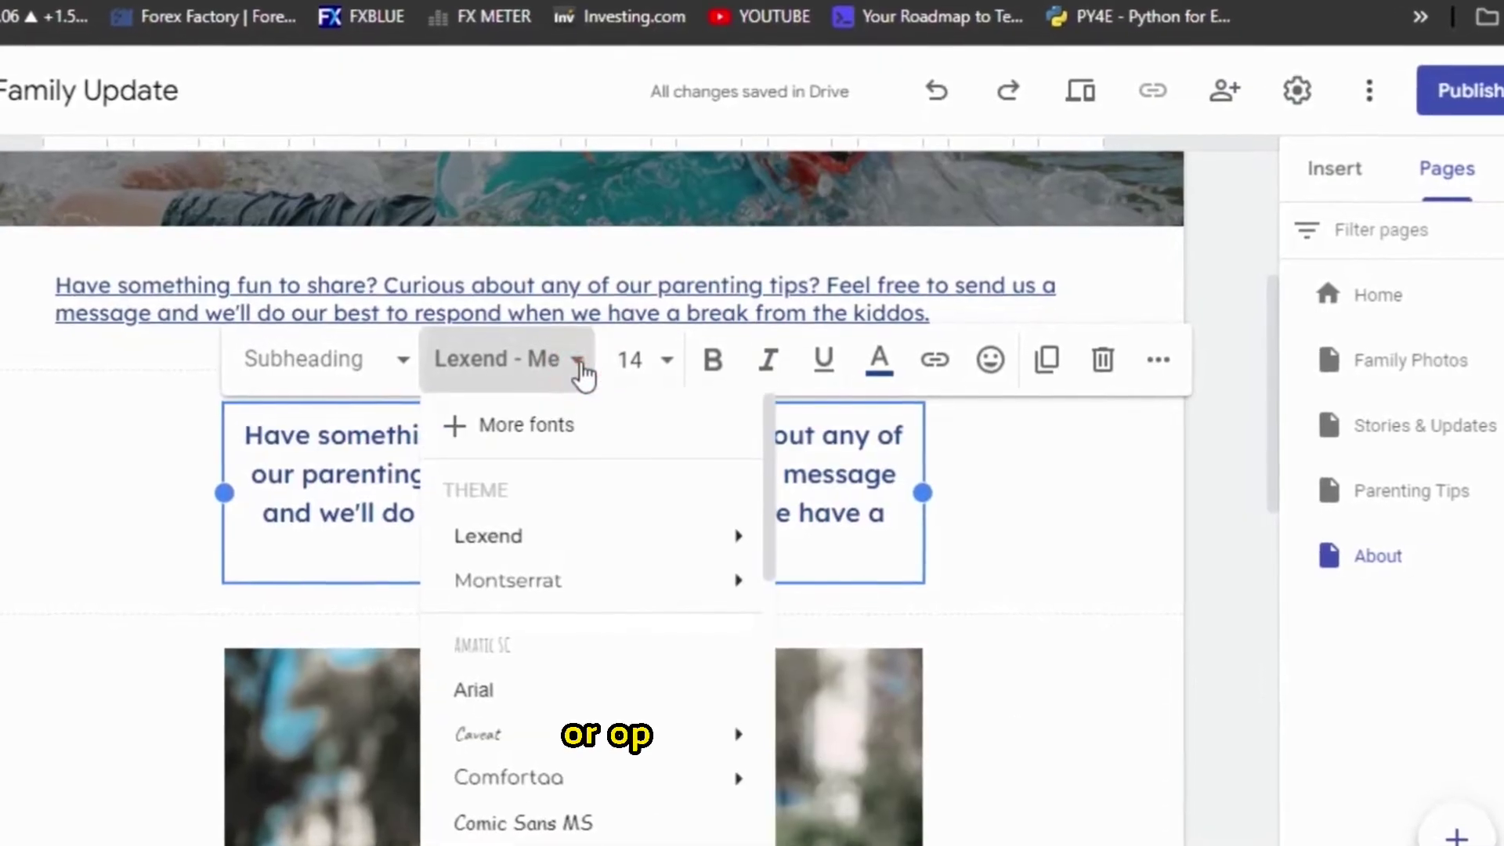
{"action": "scroll", "coordinate": [586, 748], "scroll_direction": "down", "scroll_amount": 10}
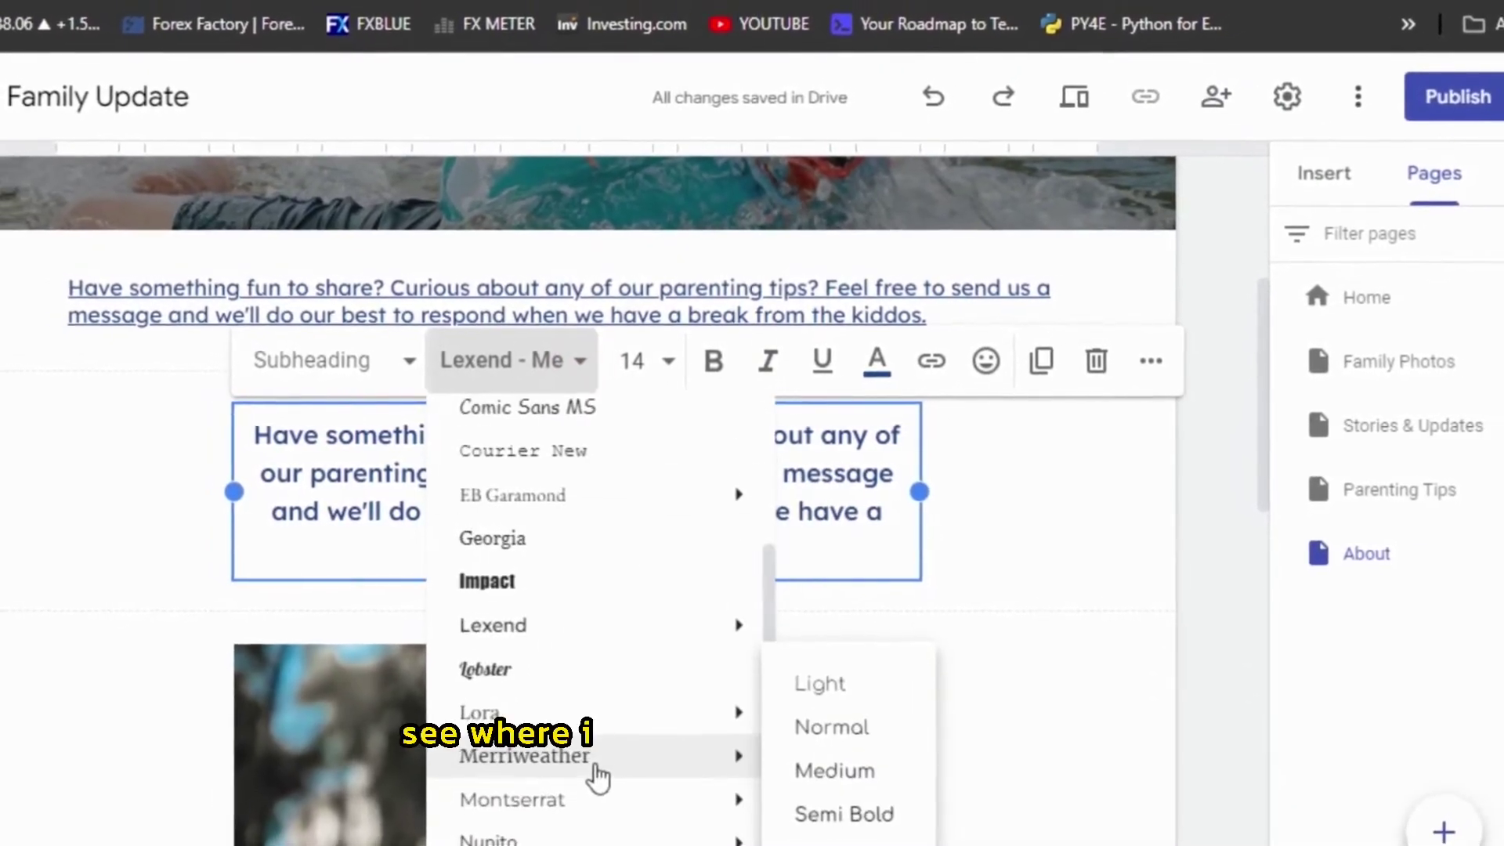
{"action": "scroll", "coordinate": [599, 760], "scroll_direction": "up", "scroll_amount": 10}
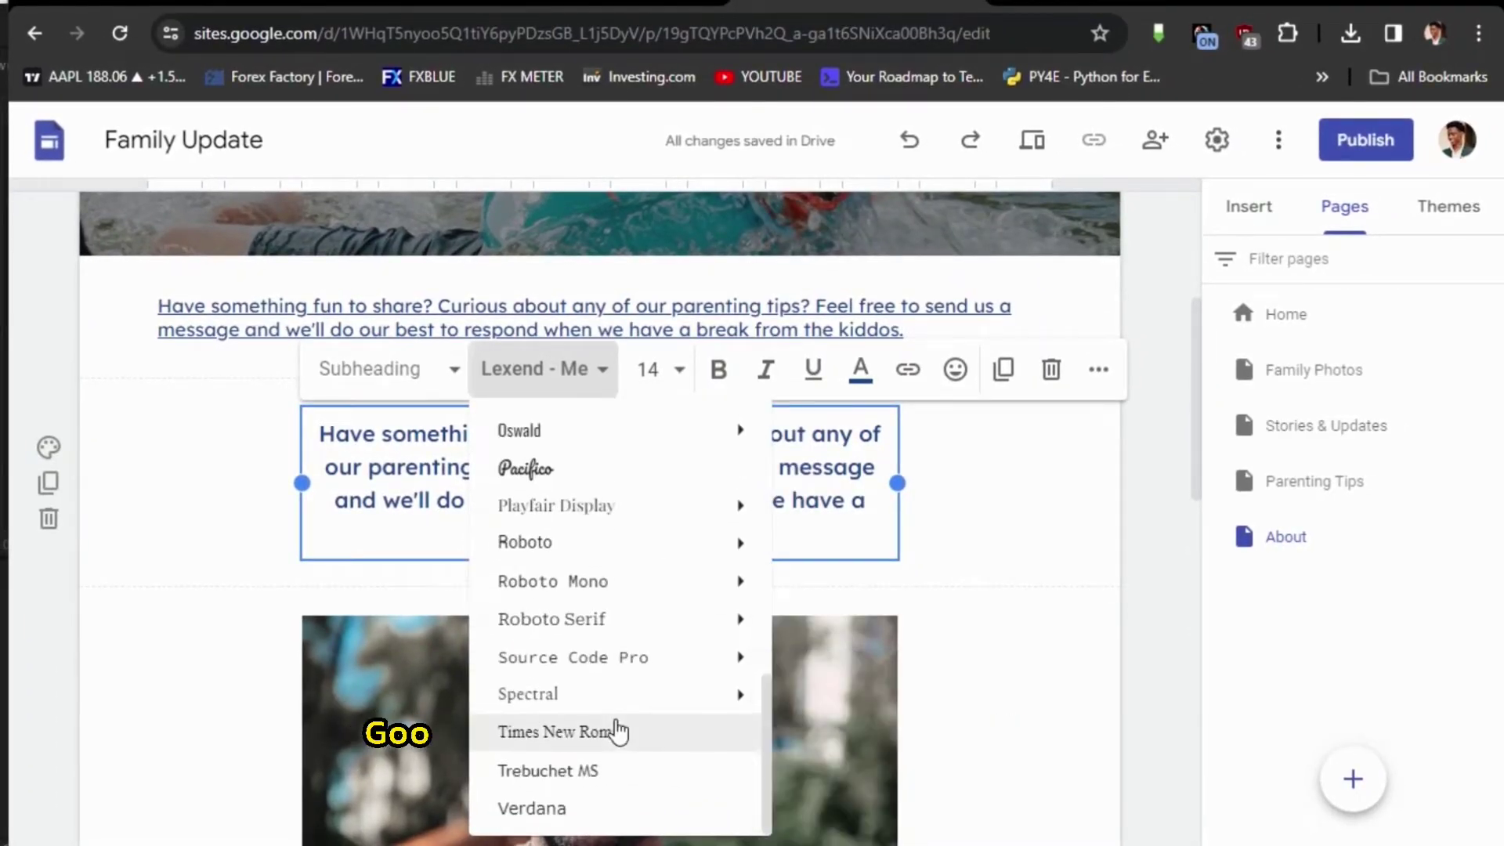
{"action": "scroll", "coordinate": [619, 732], "scroll_direction": "up", "scroll_amount": 8}
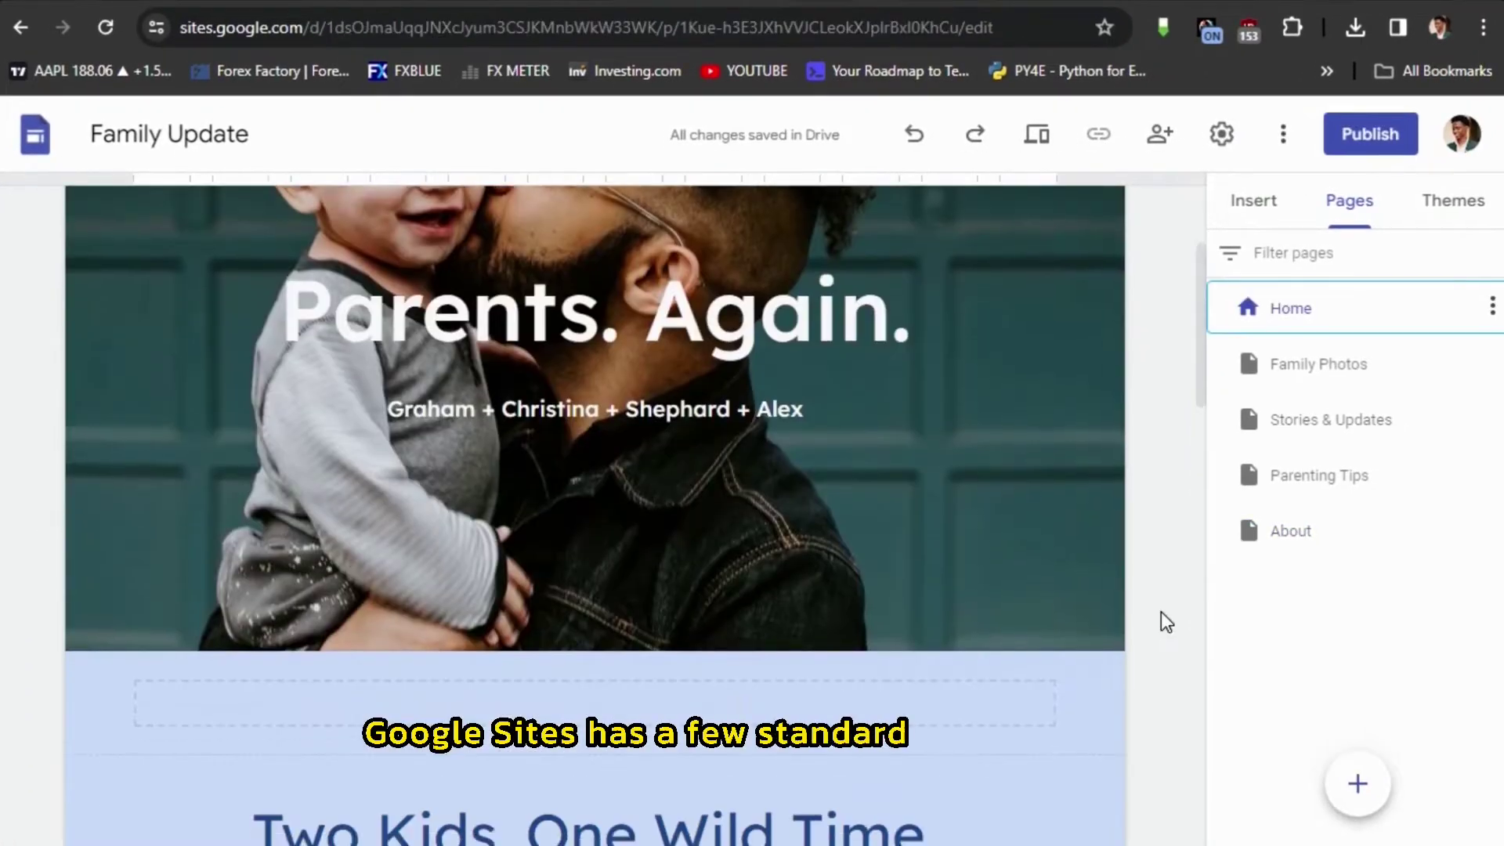
{"action": "scroll", "coordinate": [1161, 612], "scroll_direction": "down", "scroll_amount": 3}
{"action": "scroll", "coordinate": [1161, 612], "scroll_direction": "down", "scroll_amount": 7}
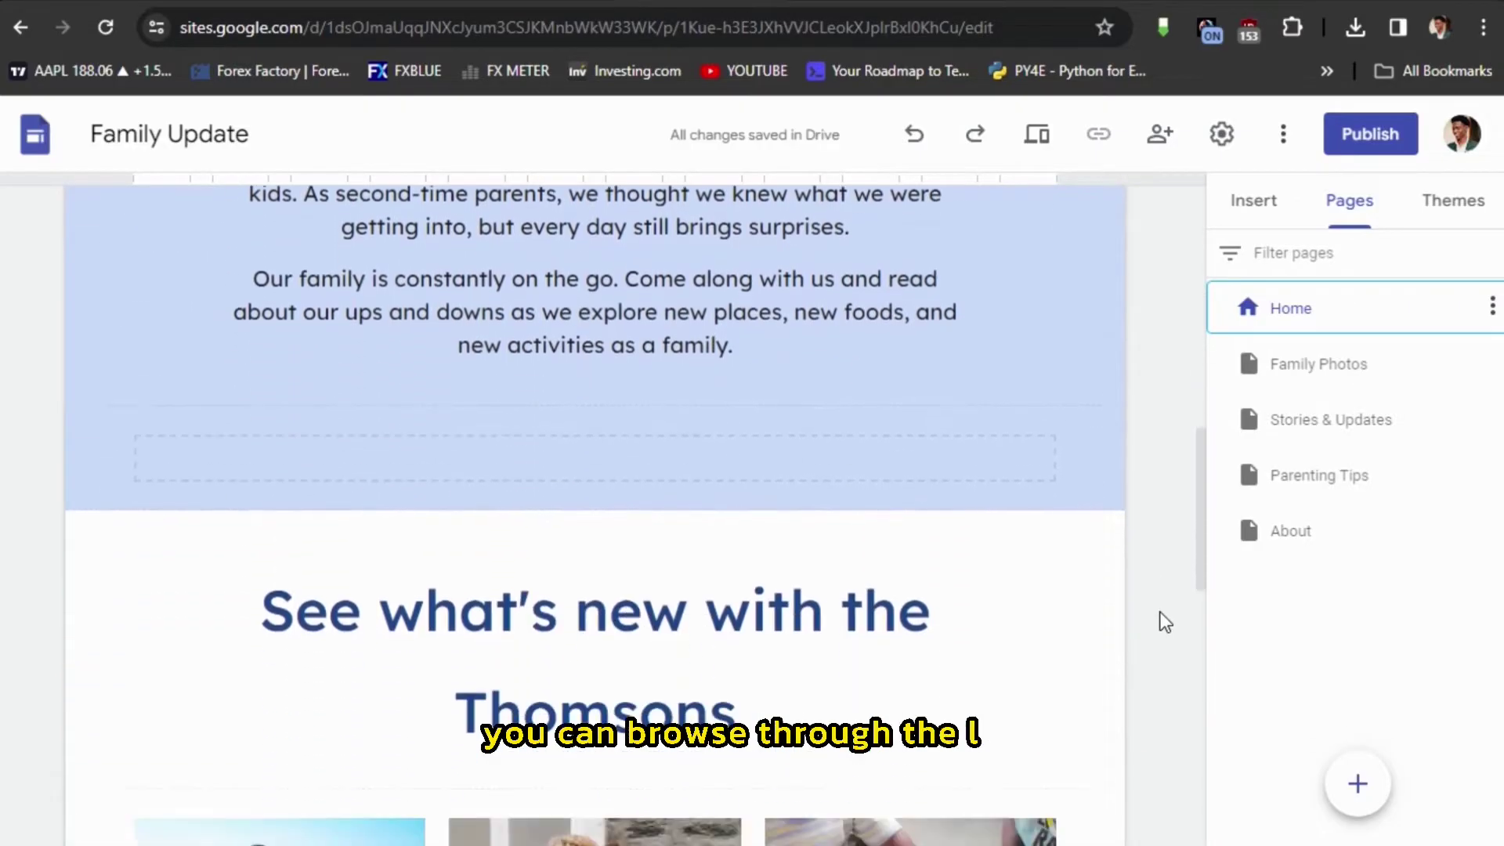
{"action": "scroll", "coordinate": [1165, 621], "scroll_direction": "down", "scroll_amount": 3}
{"action": "scroll", "coordinate": [1161, 621], "scroll_direction": "down", "scroll_amount": 3}
{"action": "scroll", "coordinate": [1154, 612], "scroll_direction": "down", "scroll_amount": 3}
{"action": "scroll", "coordinate": [1154, 613], "scroll_direction": "down", "scroll_amount": 2}
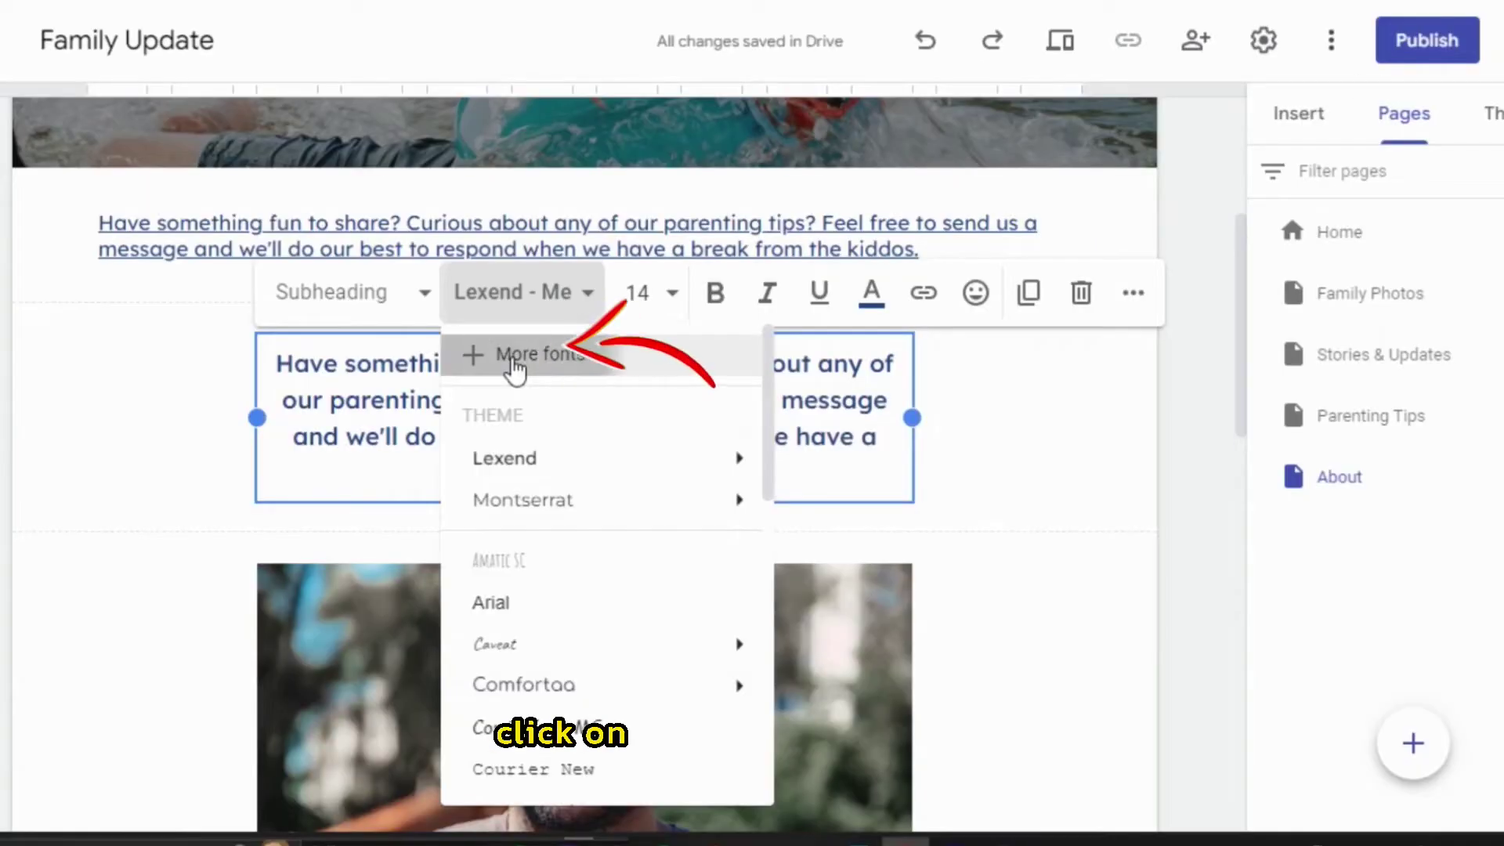
Step: Add Red Rose from the More fonts dialog and apply it to the invitation subheading
{"action": "left_click", "coordinate": [513, 356]}
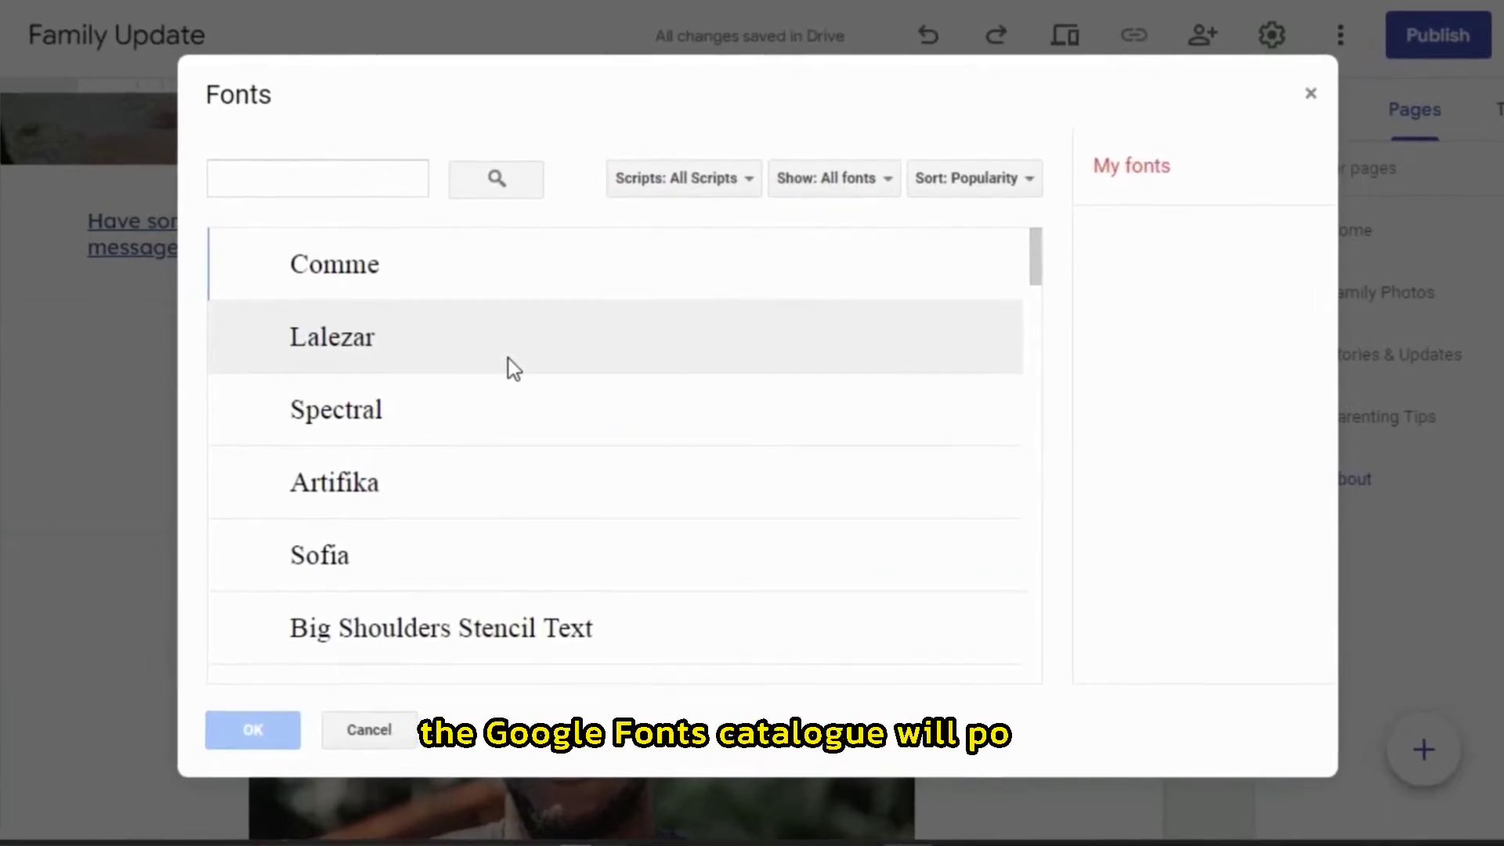
{"action": "scroll", "coordinate": [509, 360], "scroll_direction": "down", "scroll_amount": 7}
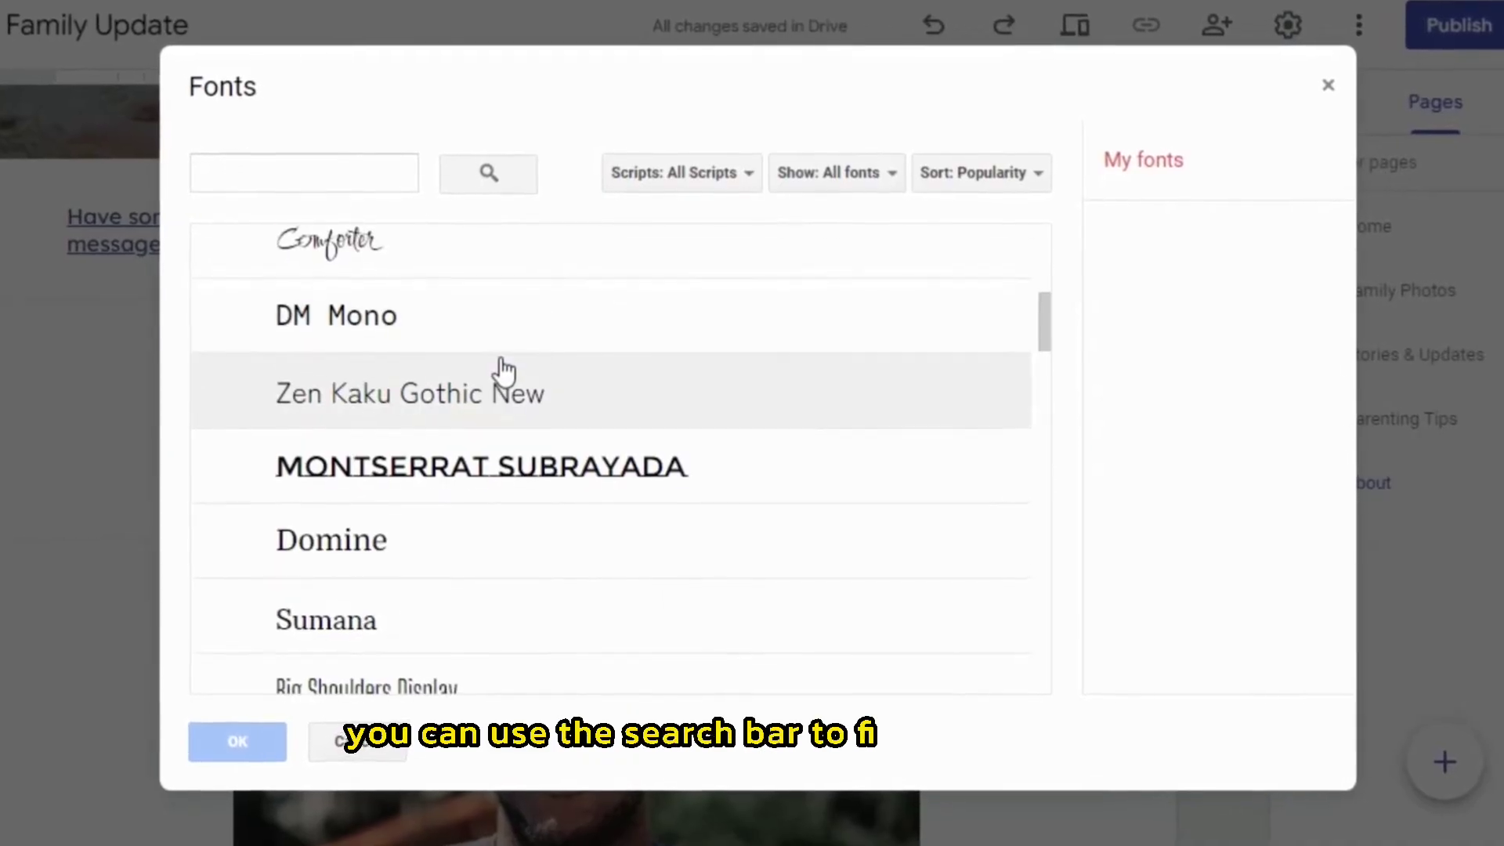
{"action": "scroll", "coordinate": [498, 368], "scroll_direction": "down", "scroll_amount": 3}
{"action": "scroll", "coordinate": [498, 368], "scroll_direction": "up", "scroll_amount": 2}
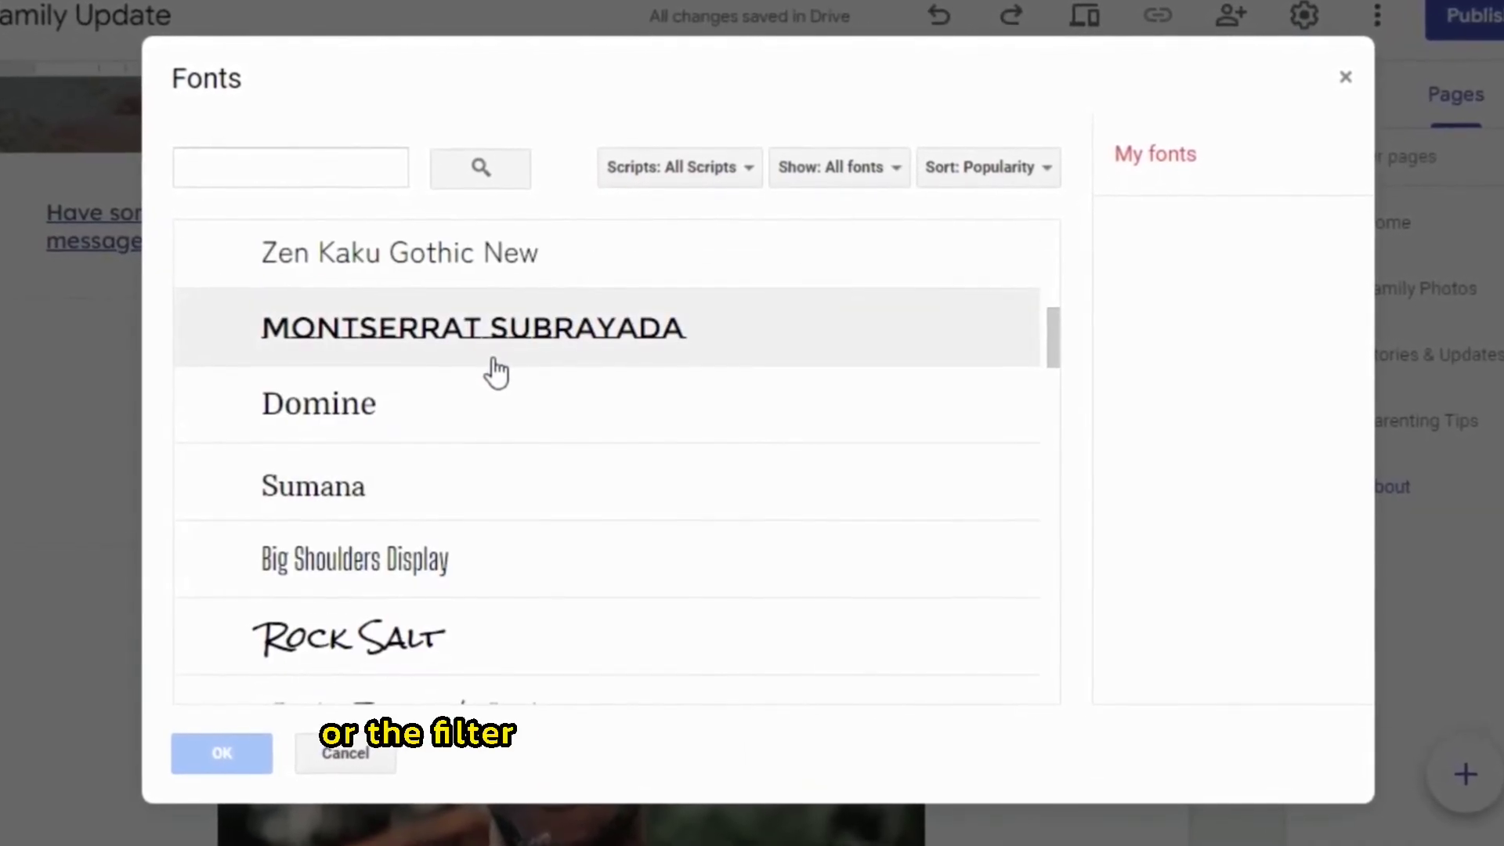
{"action": "scroll", "coordinate": [496, 372], "scroll_direction": "down", "scroll_amount": 12}
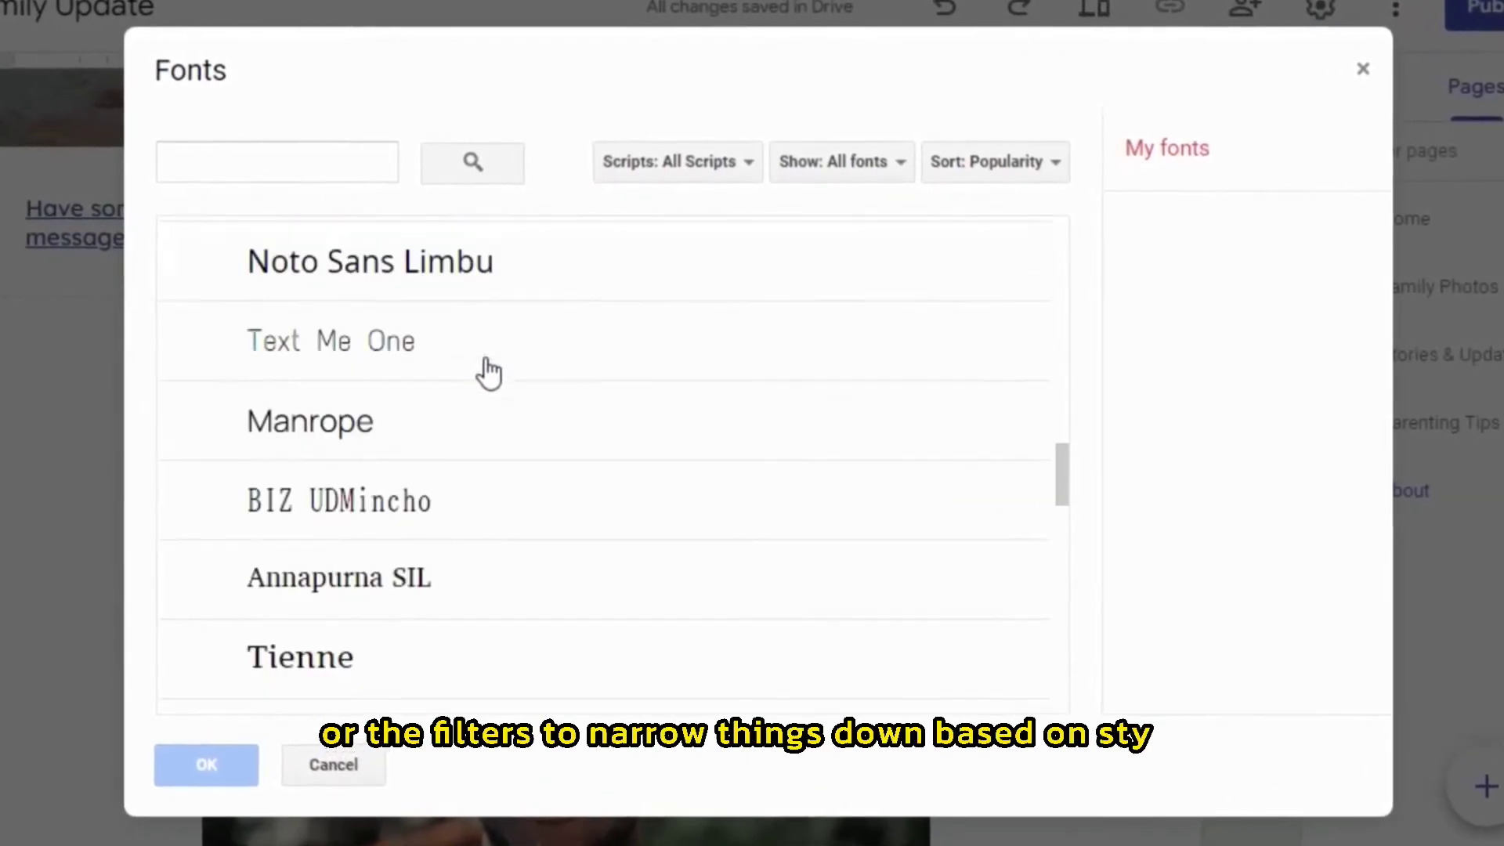
{"action": "scroll", "coordinate": [489, 374], "scroll_direction": "down", "scroll_amount": 12}
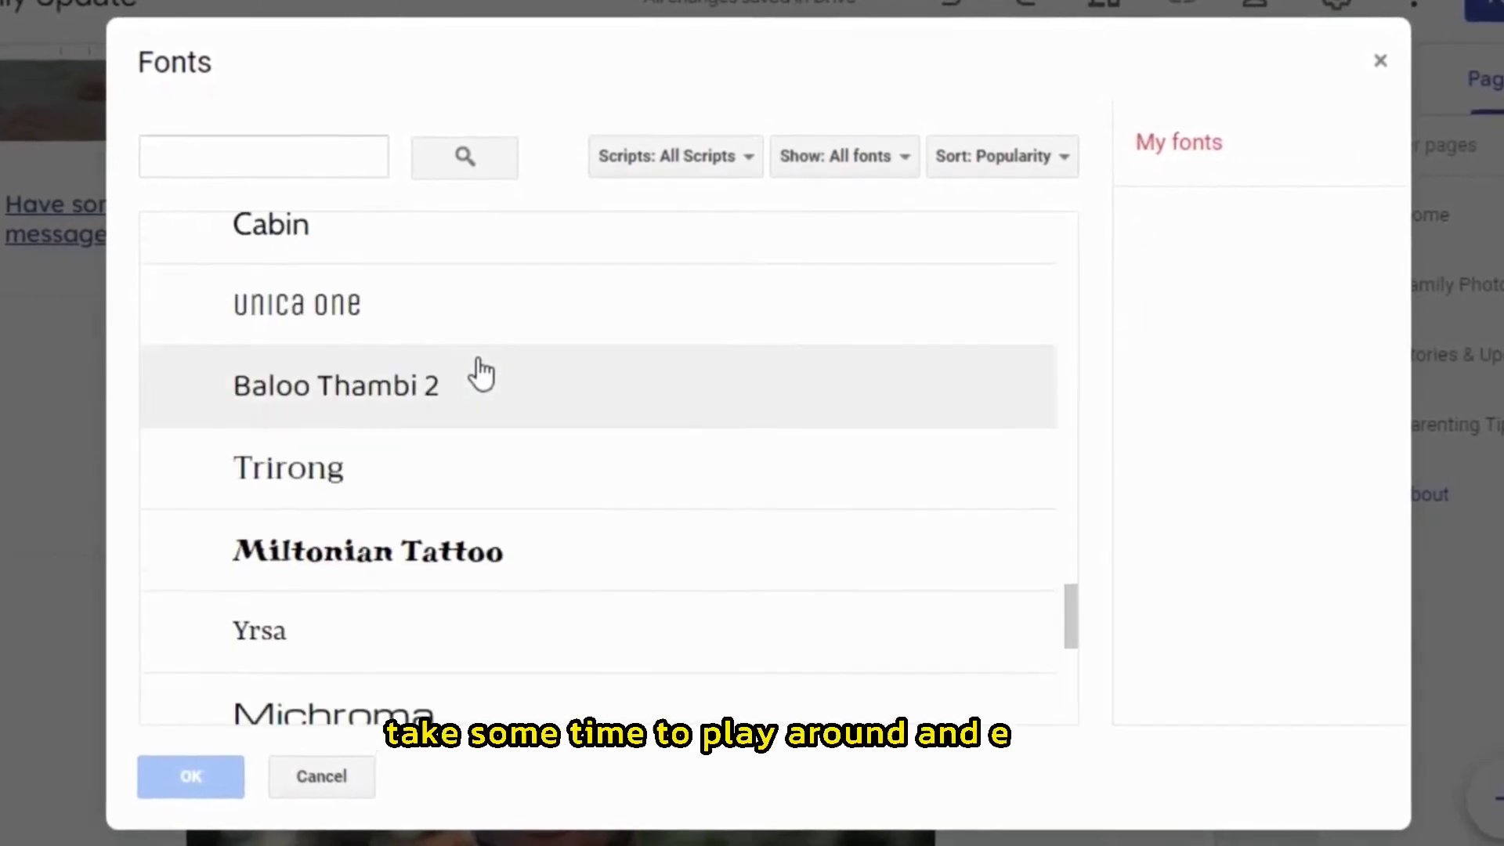
{"action": "scroll", "coordinate": [481, 374], "scroll_direction": "down", "scroll_amount": 14}
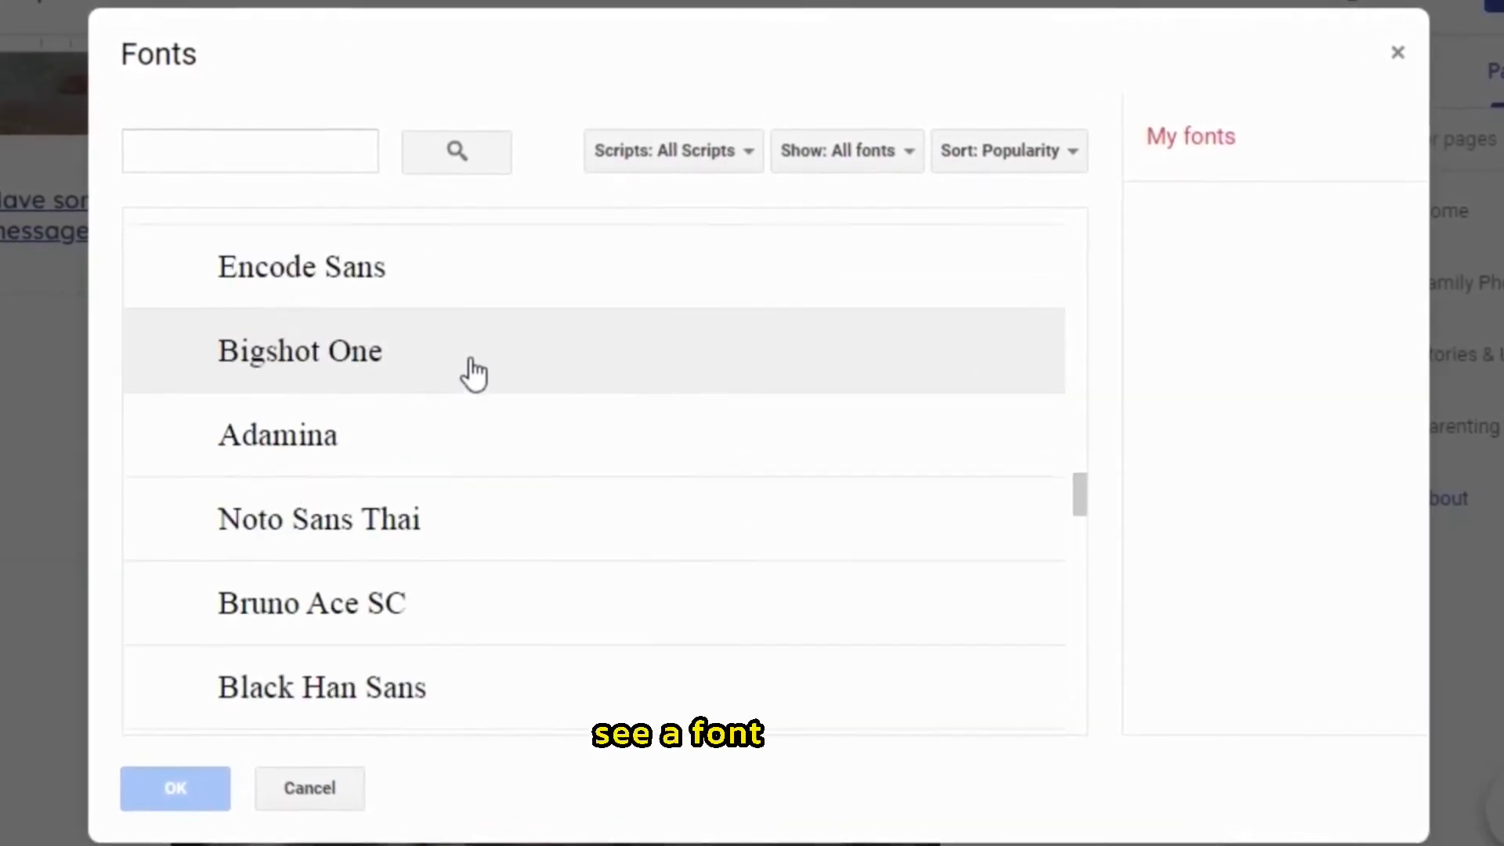
{"action": "scroll", "coordinate": [474, 375], "scroll_direction": "down", "scroll_amount": 6}
{"action": "scroll", "coordinate": [1041, 495], "scroll_direction": "up", "scroll_amount": 2}
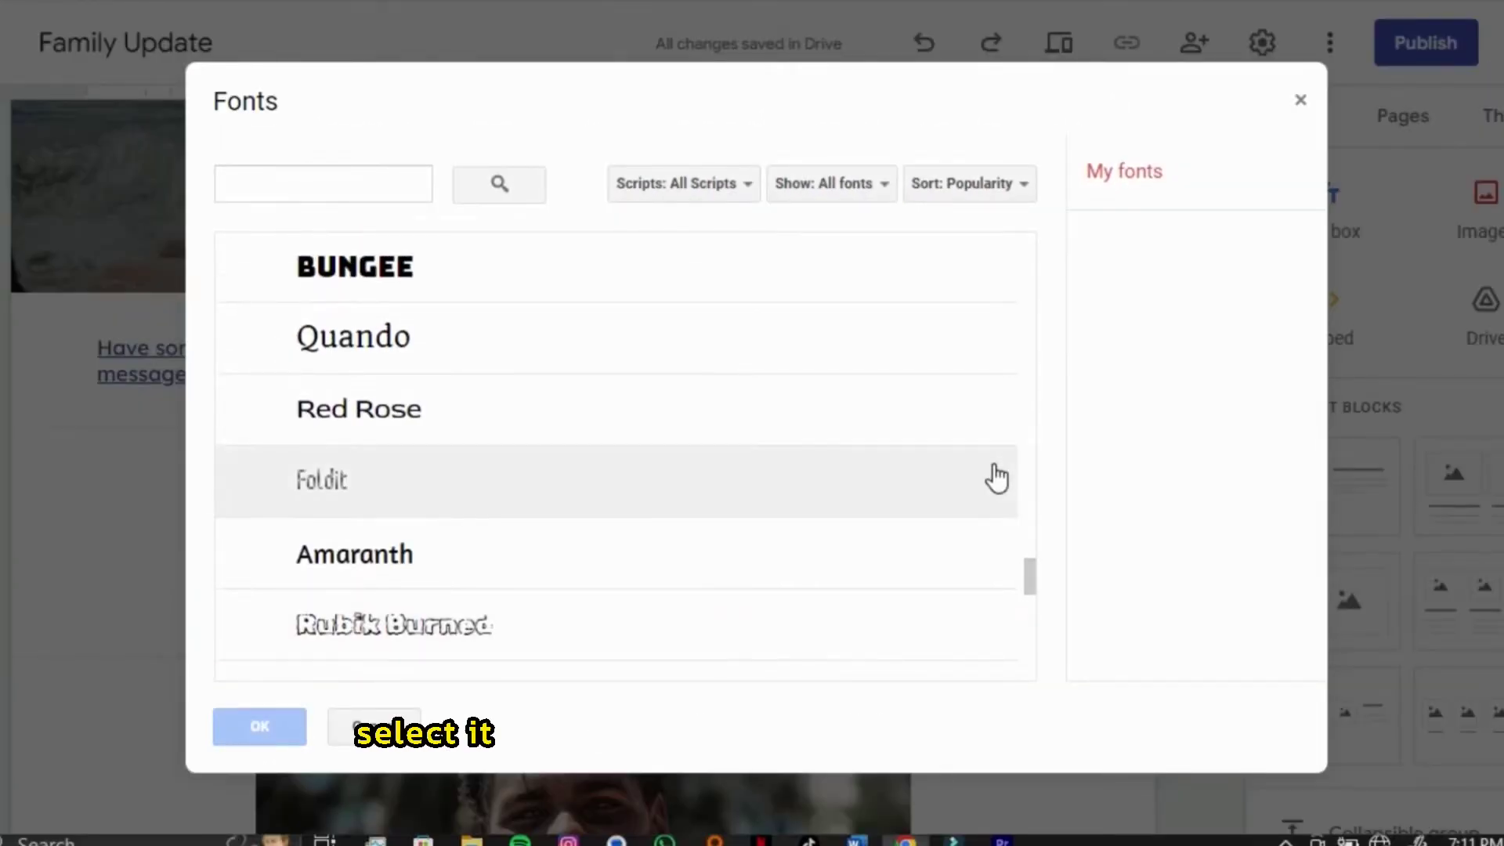
{"action": "scroll", "coordinate": [997, 478], "scroll_direction": "up", "scroll_amount": 2}
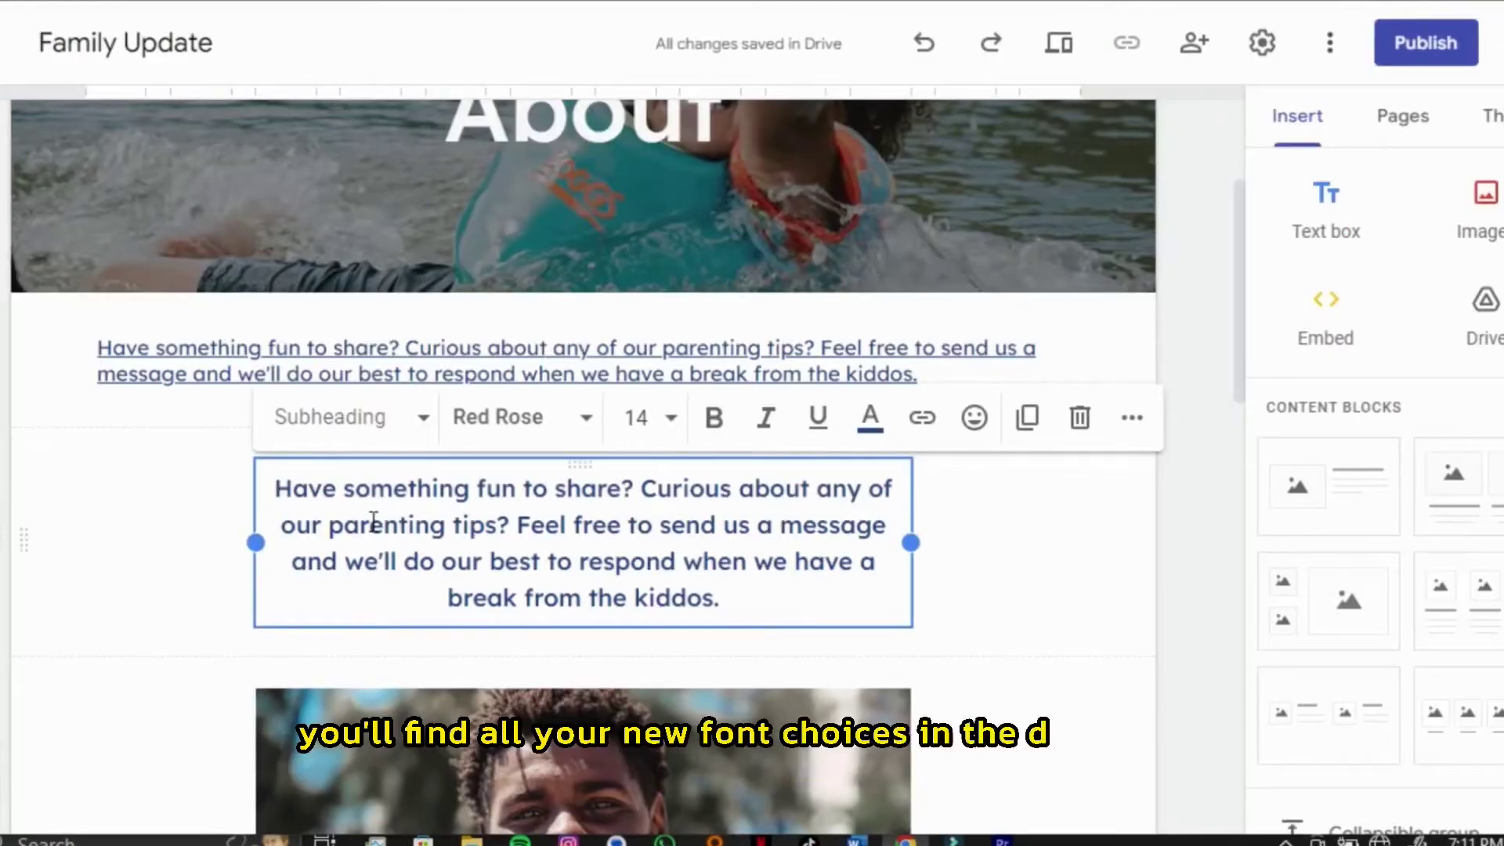
Step: Show the font dropdown to confirm Red Rose is now listed among the fonts
{"action": "left_click", "coordinate": [583, 423]}
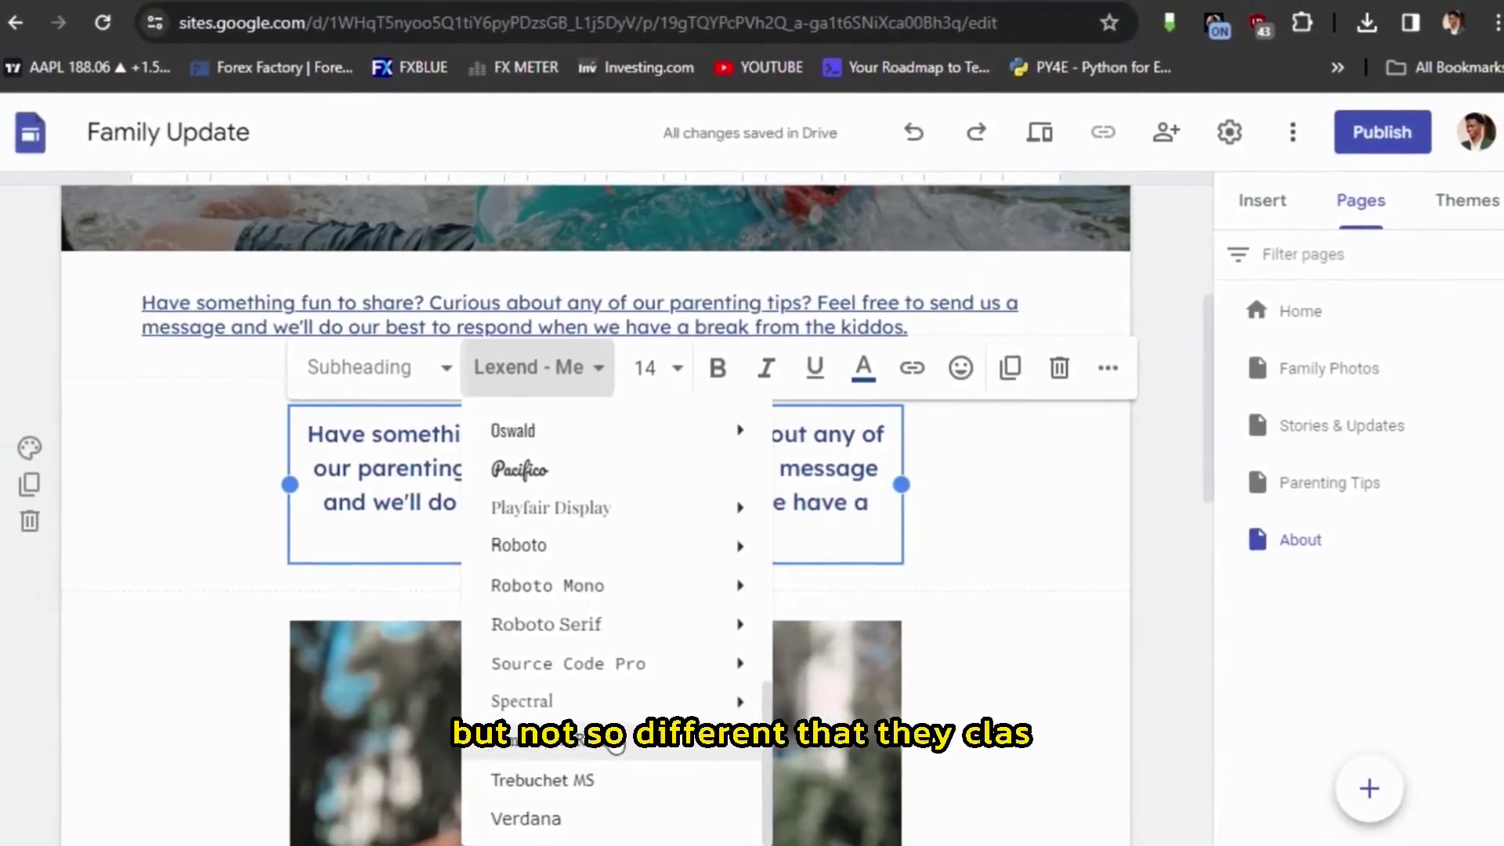
{"action": "scroll", "coordinate": [600, 764], "scroll_direction": "up", "scroll_amount": 5}
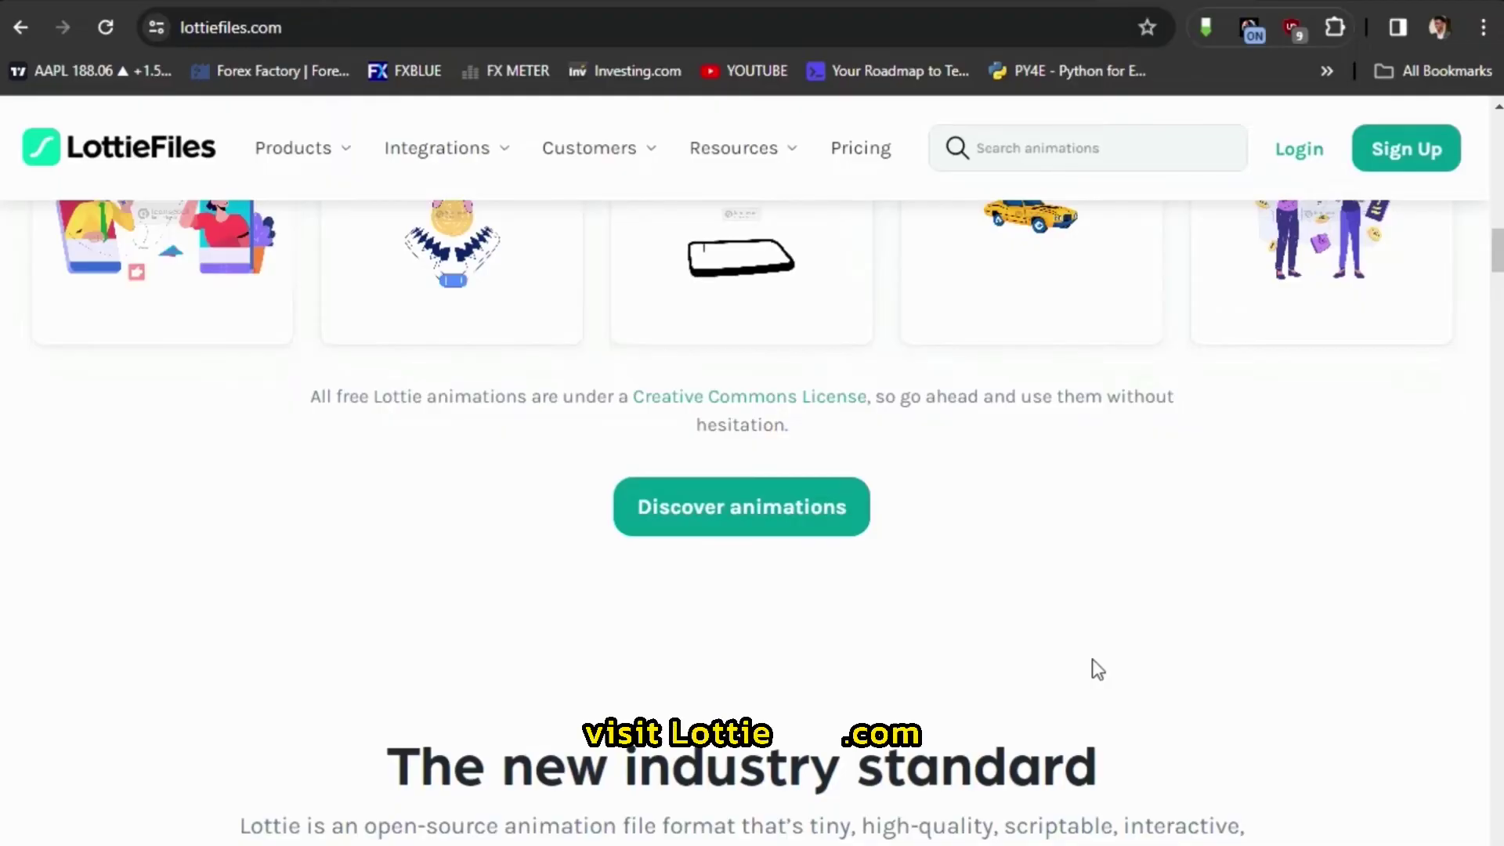
Step: Scroll through the LottieFiles Lottie format and After Effects plugin pages
{"action": "scroll", "coordinate": [1092, 662], "scroll_direction": "down", "scroll_amount": 8}
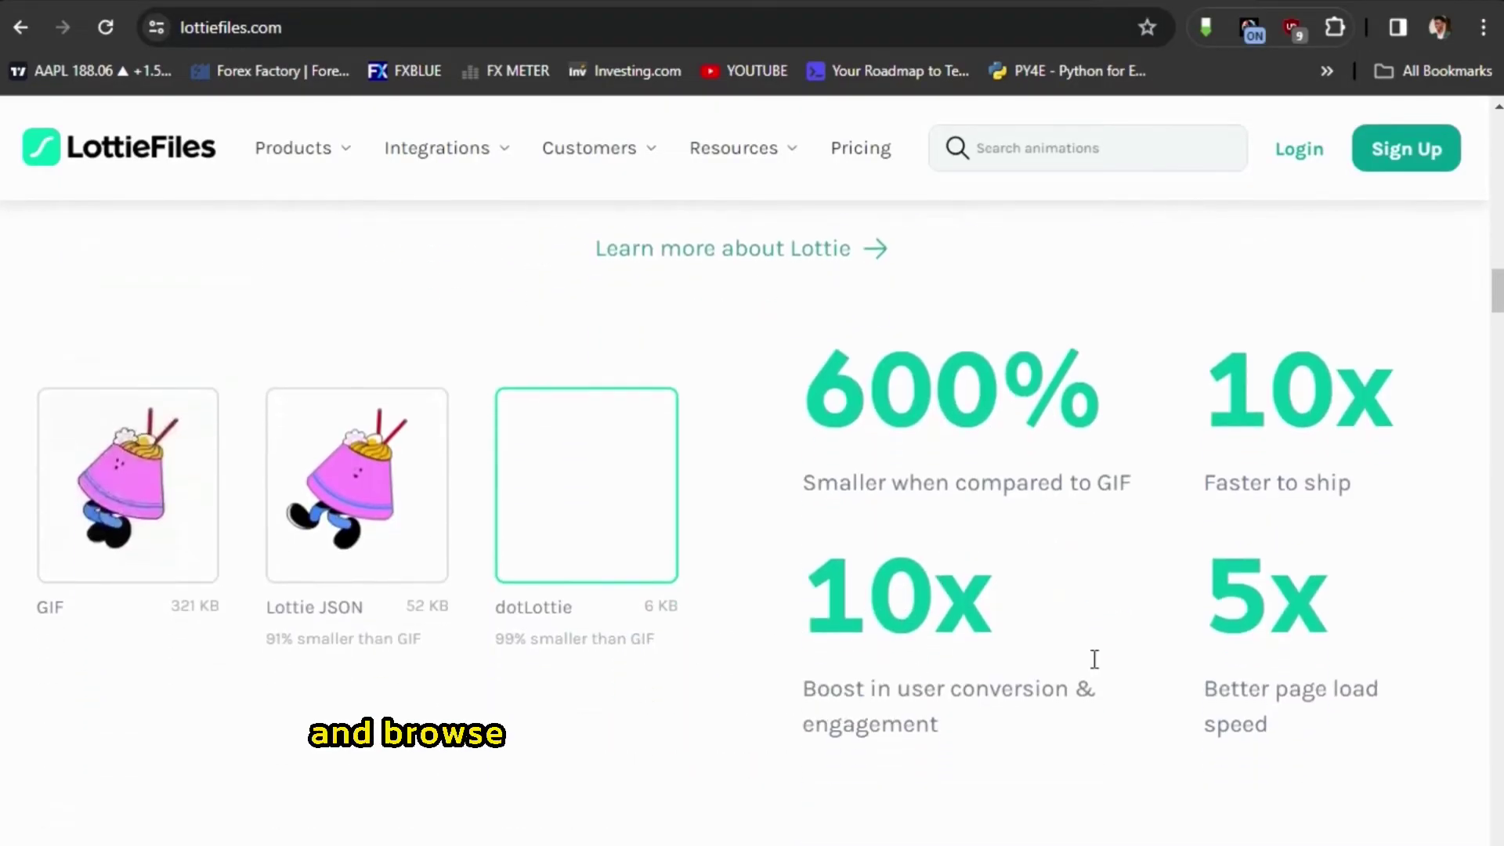
{"action": "scroll", "coordinate": [1092, 660], "scroll_direction": "down", "scroll_amount": 8}
{"action": "scroll", "coordinate": [1092, 662], "scroll_direction": "down", "scroll_amount": 10}
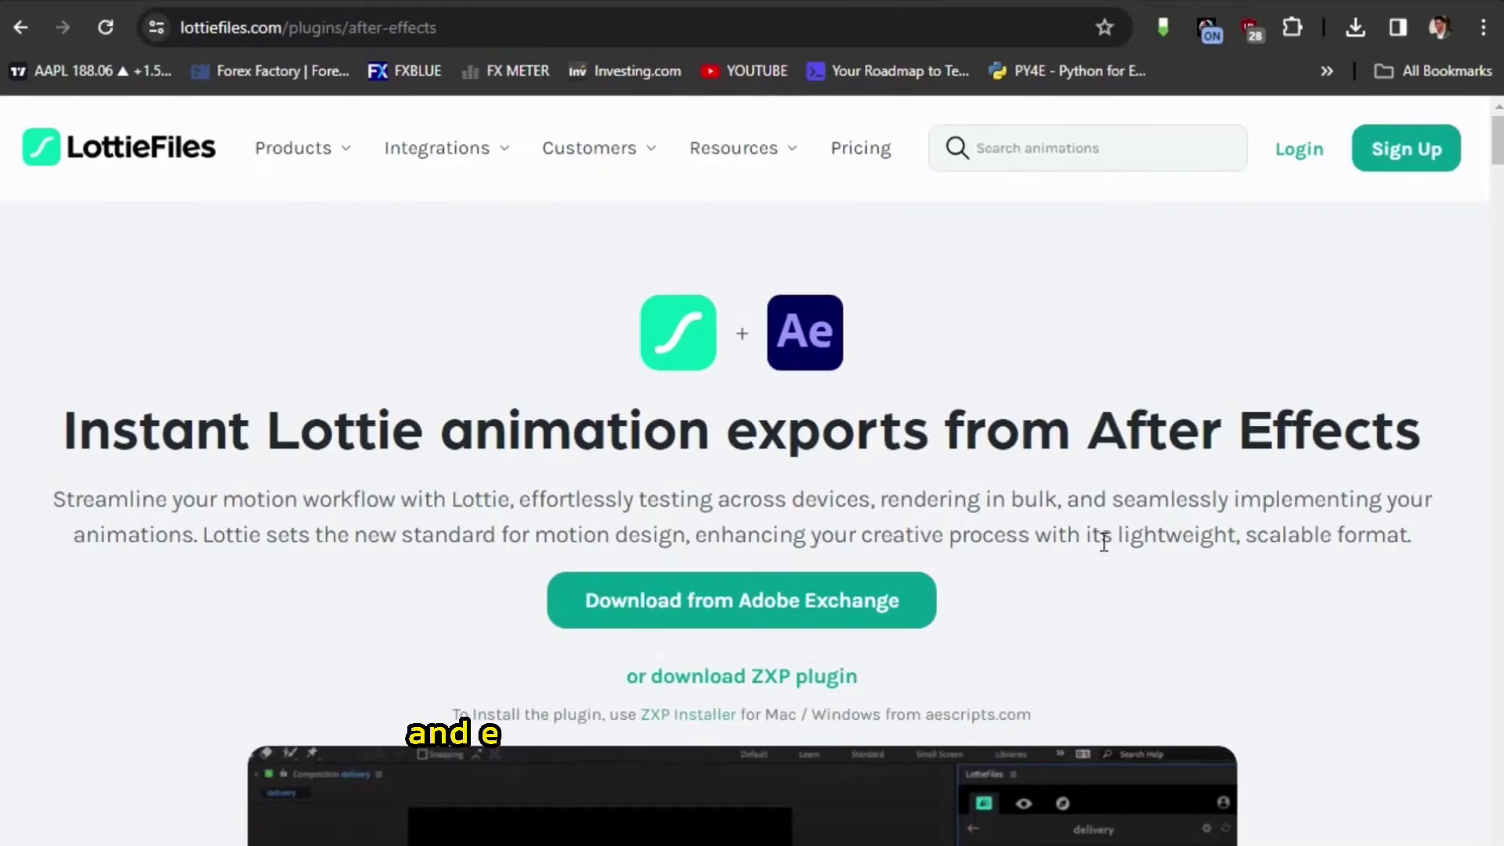
{"action": "scroll", "coordinate": [1104, 542], "scroll_direction": "down", "scroll_amount": 10}
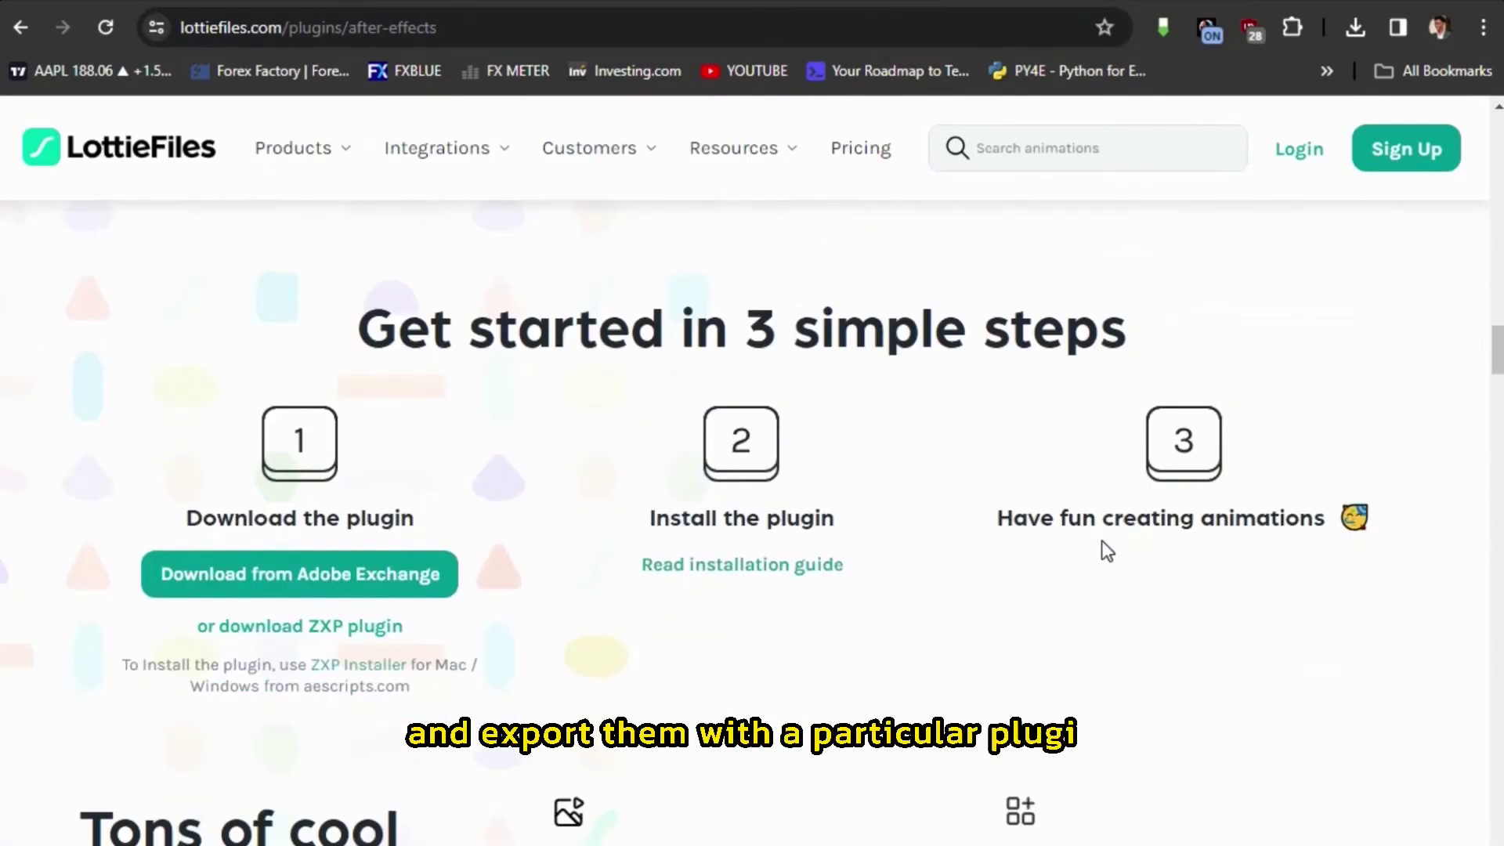
{"action": "scroll", "coordinate": [1101, 540], "scroll_direction": "down", "scroll_amount": 10}
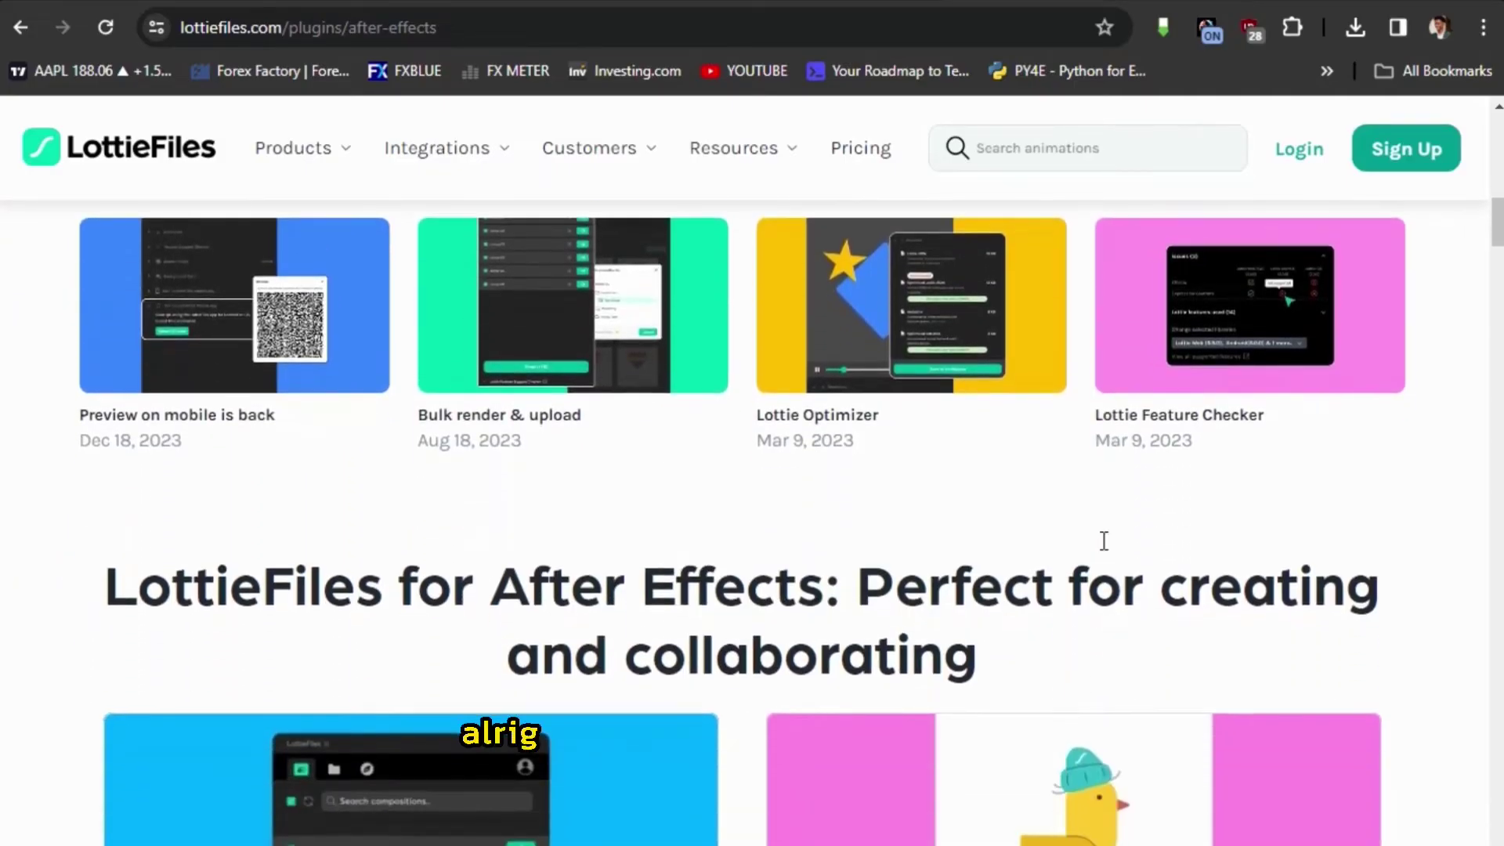
{"action": "scroll", "coordinate": [1101, 541], "scroll_direction": "down", "scroll_amount": 3}
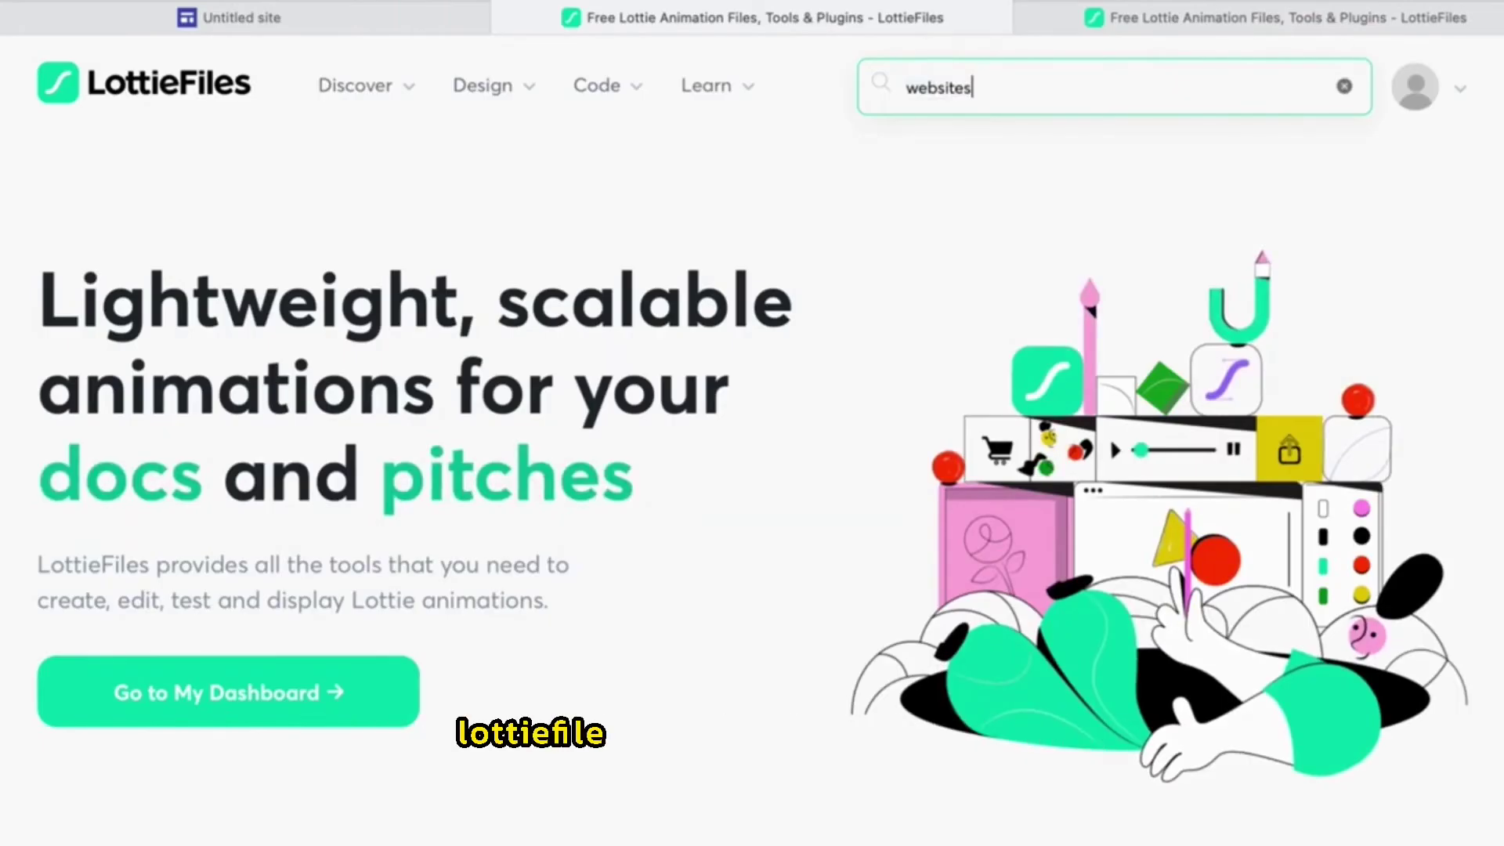
Step: Search LottieFiles for 'websites' and copy the Demo website animation's iframe embed code
{"action": "key", "text": "Return"}
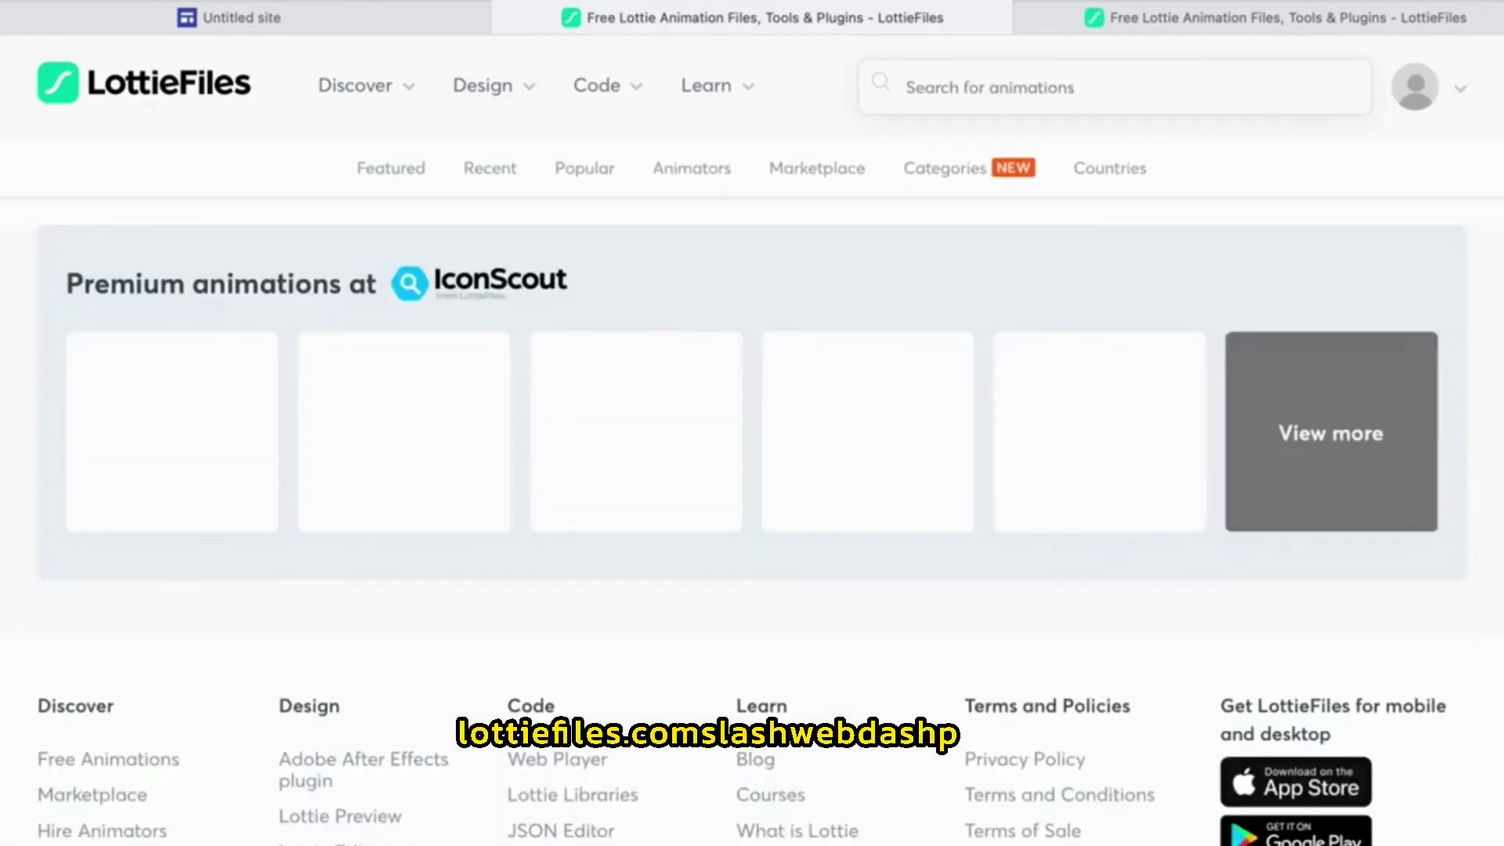
{"action": "scroll", "coordinate": [1050, 470], "scroll_direction": "down", "scroll_amount": 5}
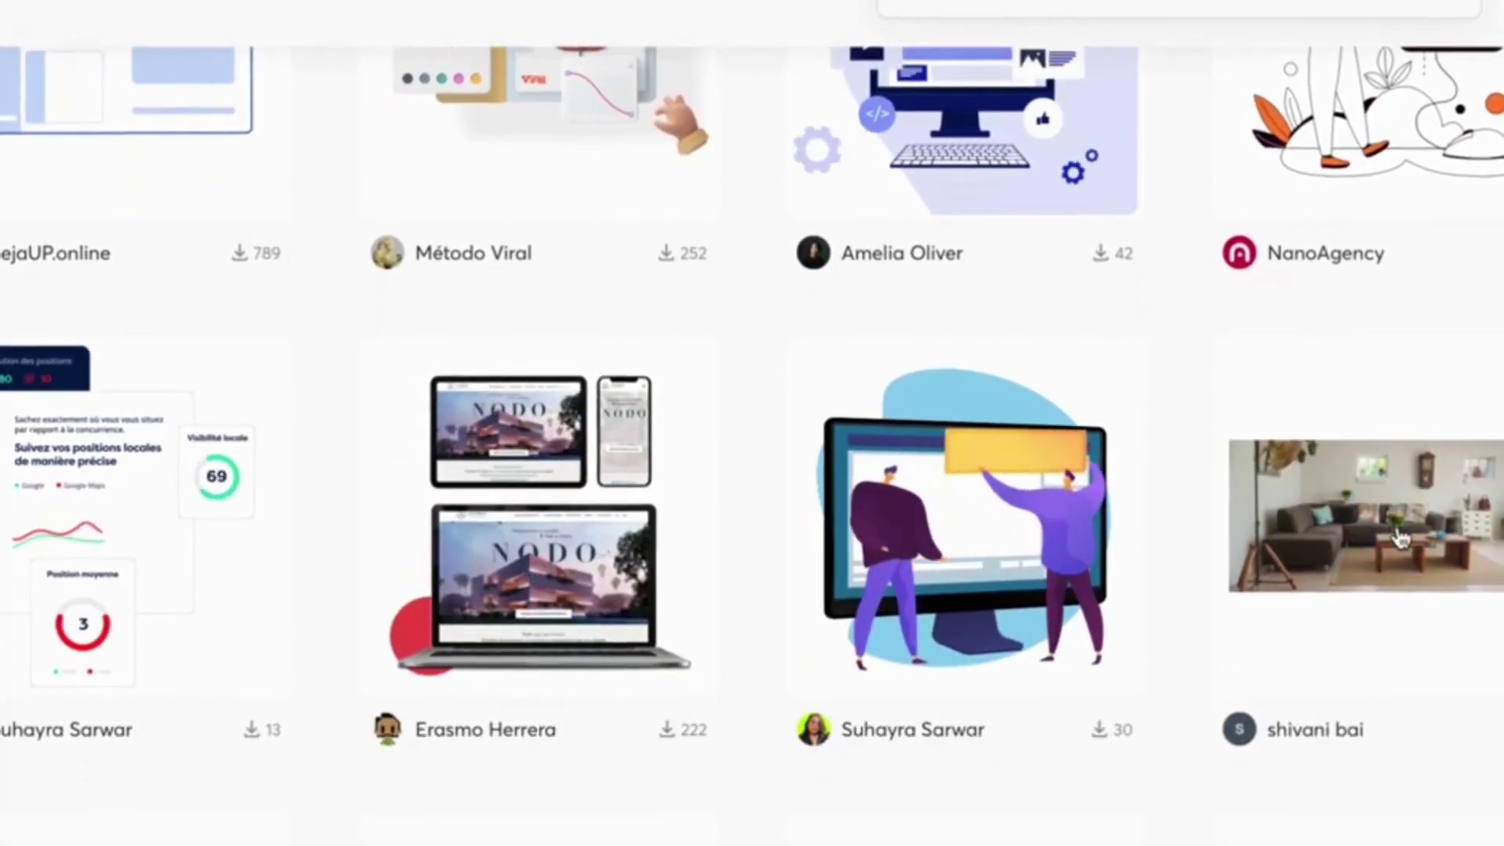
{"action": "left_click", "coordinate": [1398, 538]}
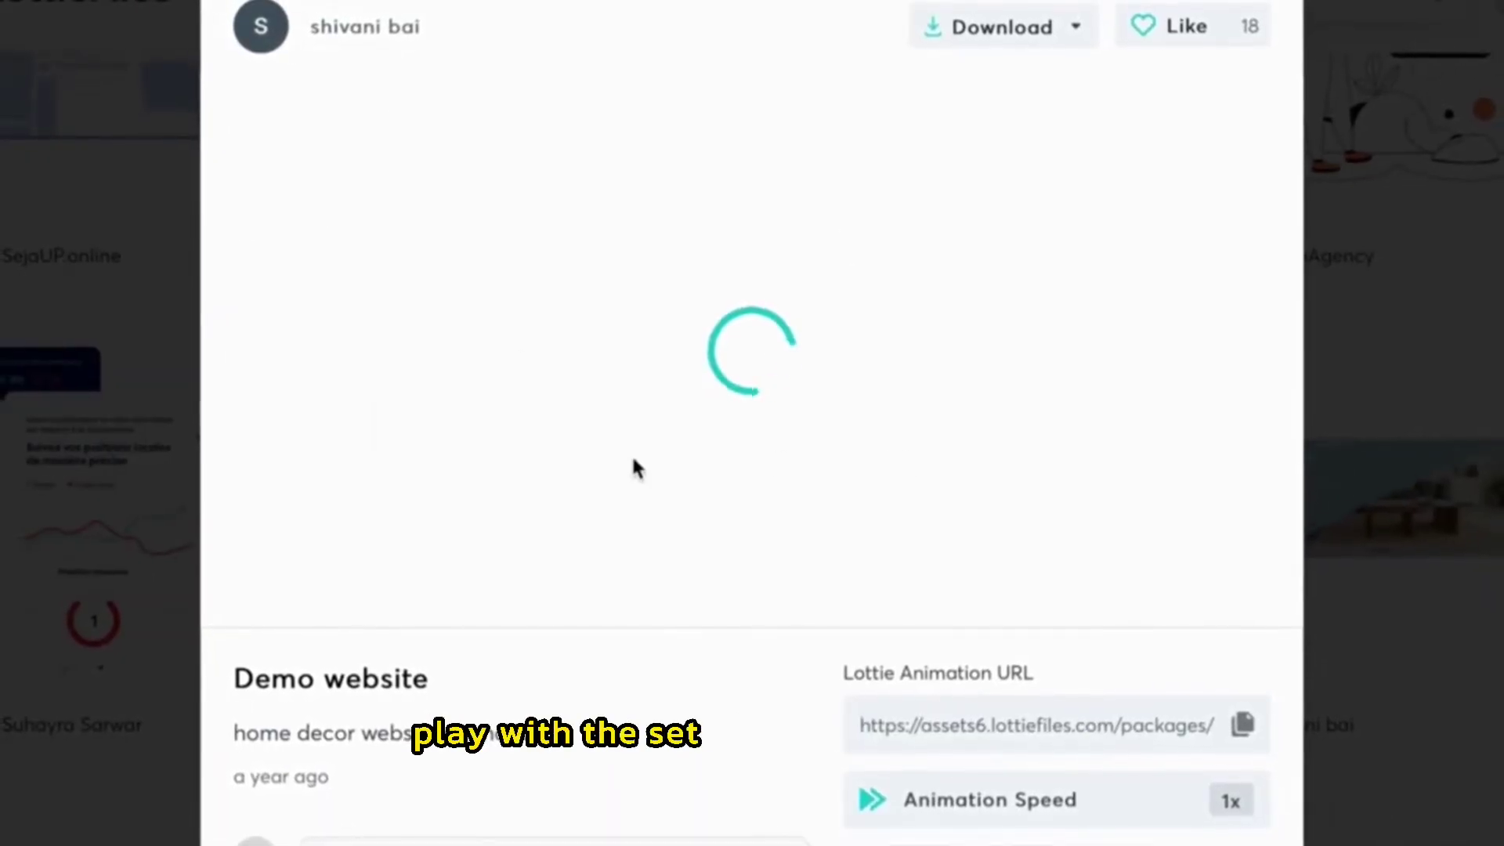
{"action": "scroll", "coordinate": [712, 453], "scroll_direction": "down", "scroll_amount": 4}
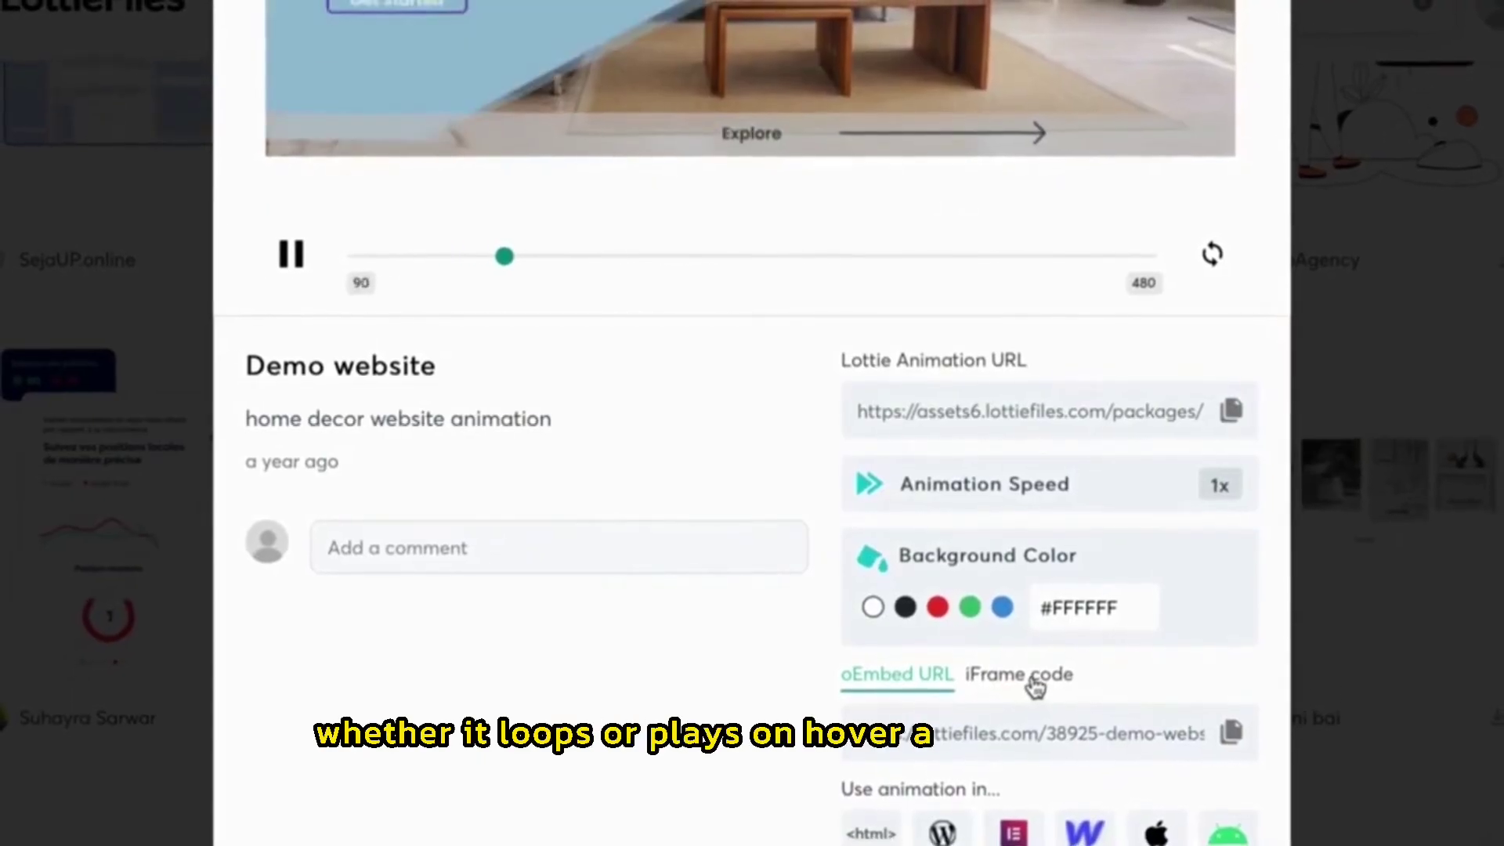
{"action": "left_click", "coordinate": [1034, 687]}
{"action": "scroll", "coordinate": [1030, 683], "scroll_direction": "down", "scroll_amount": 2}
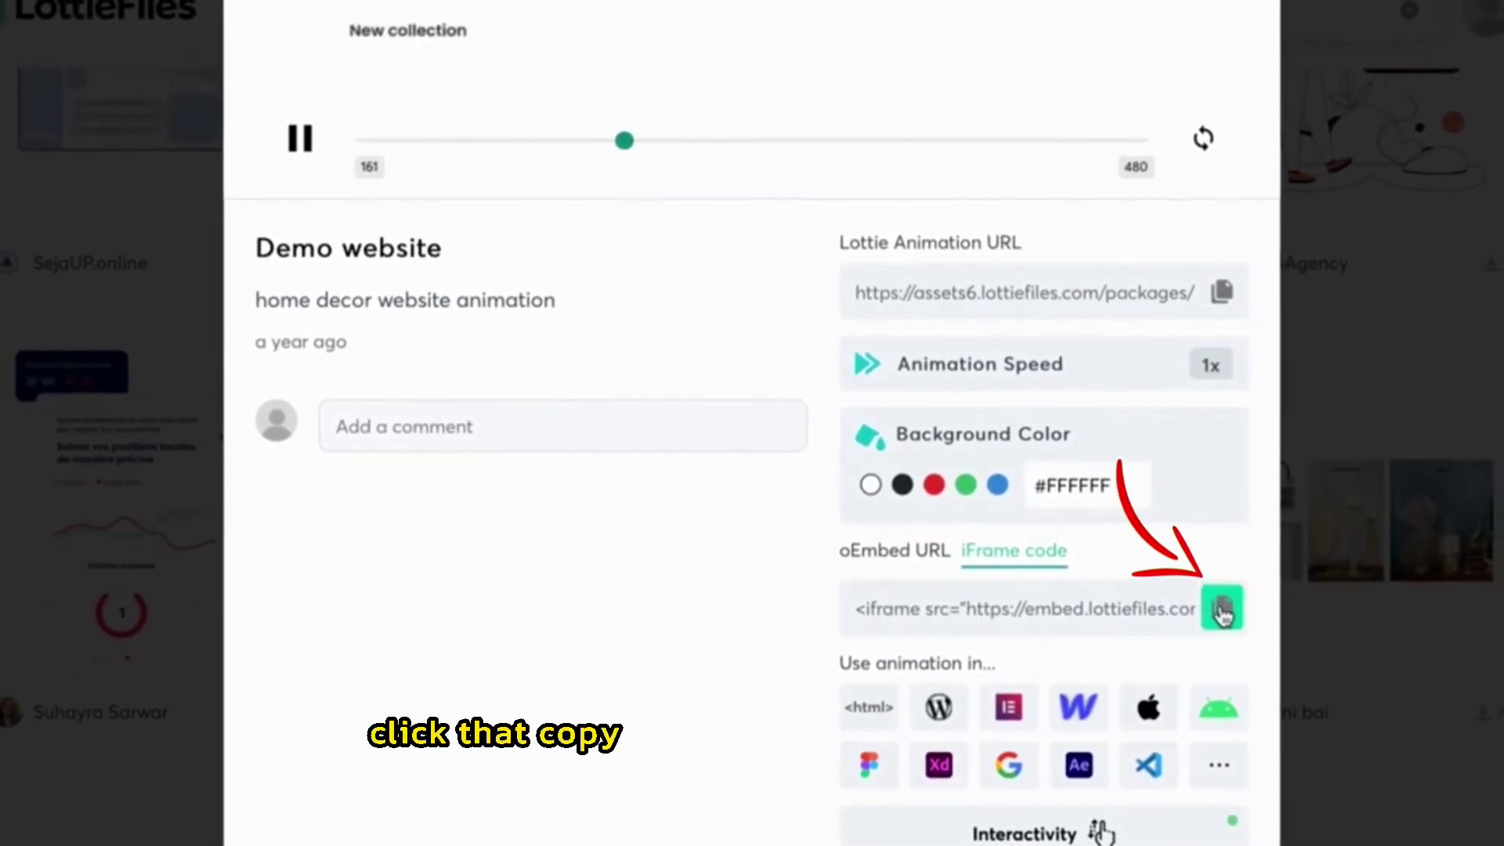
{"action": "left_click", "coordinate": [1222, 611]}
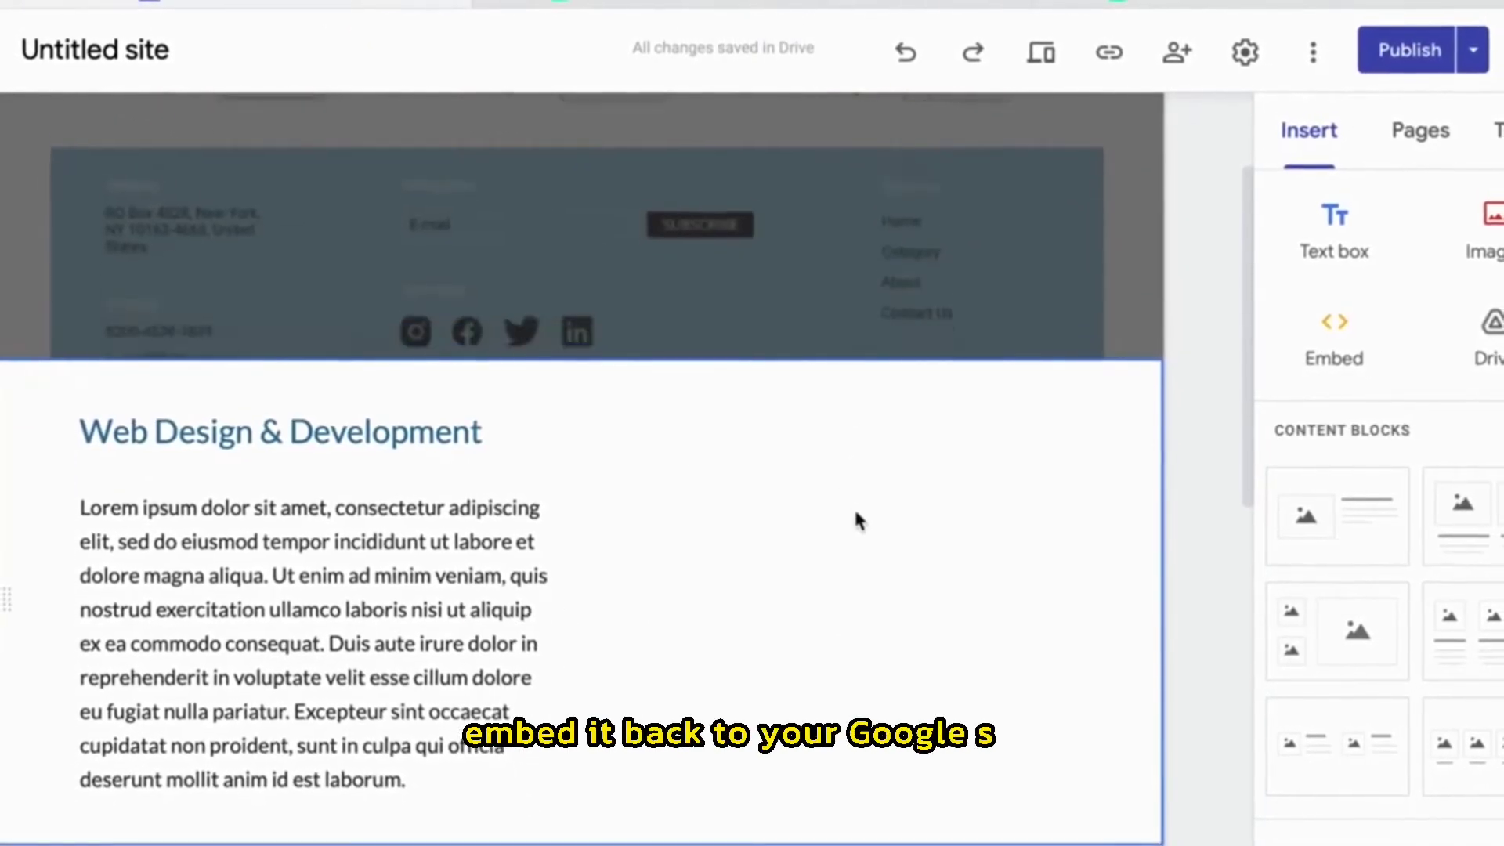
Step: Embed the copied LottieFiles iframe code beside the Web Design & Development text
{"action": "double_click", "coordinate": [857, 519]}
{"action": "left_click", "coordinate": [781, 511]}
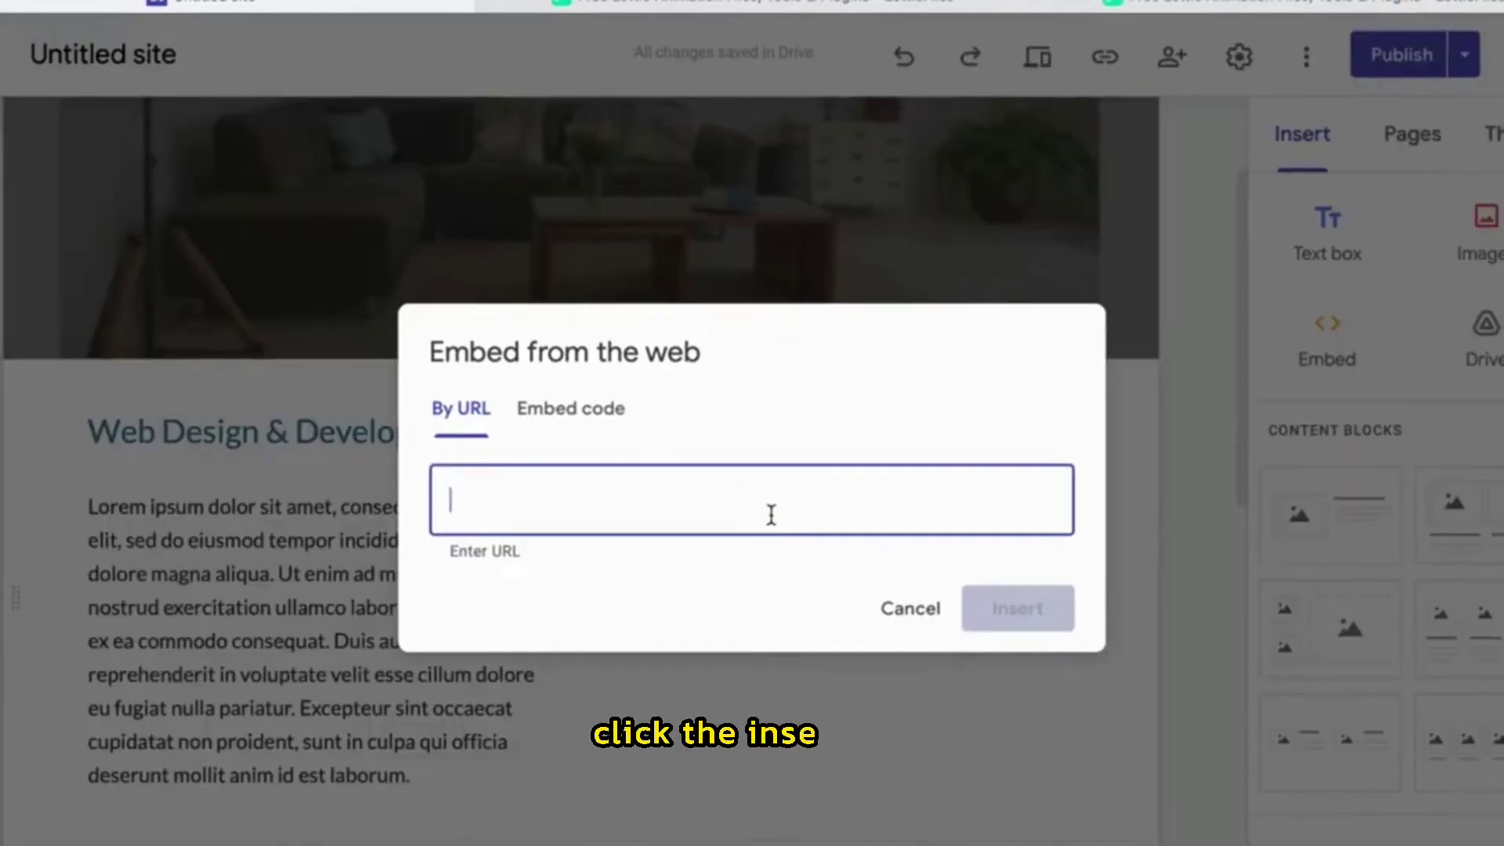
{"action": "left_click", "coordinate": [593, 413]}
{"action": "key", "text": "ctrl+v"}
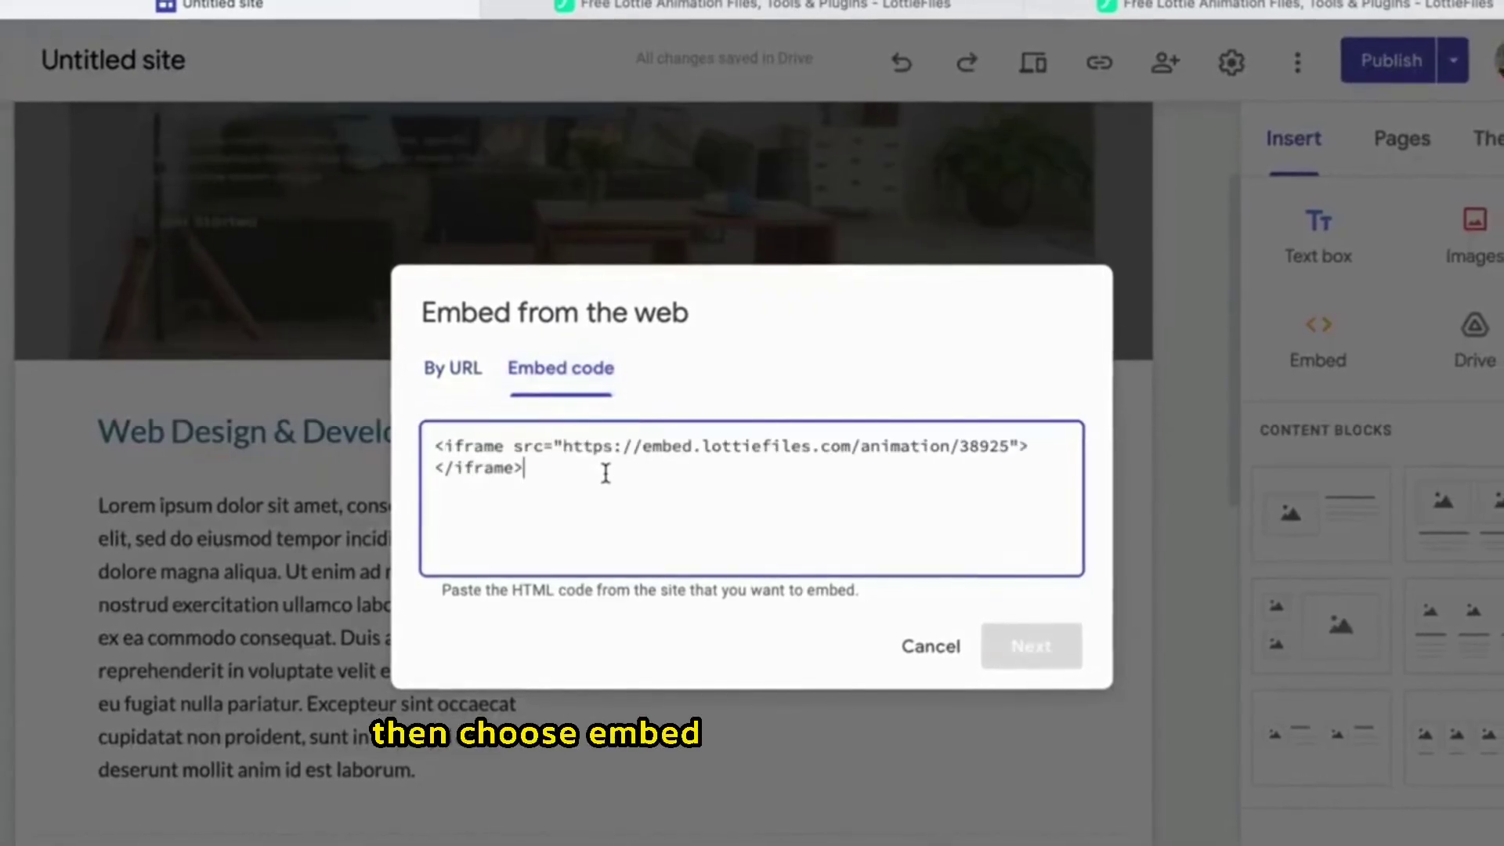
{"action": "left_click", "coordinate": [1045, 650]}
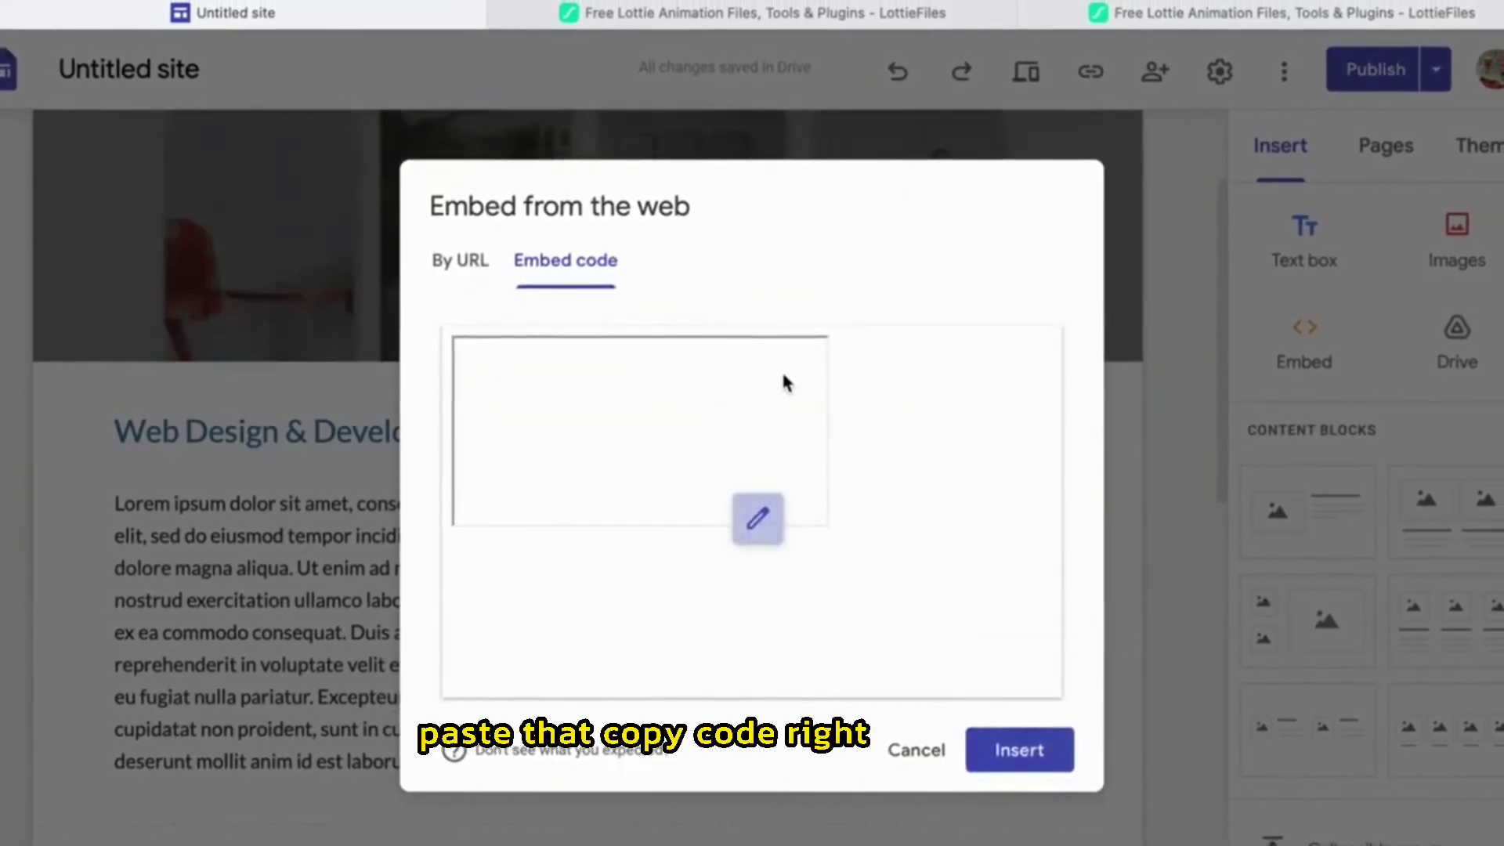
{"action": "left_click", "coordinate": [1016, 746]}
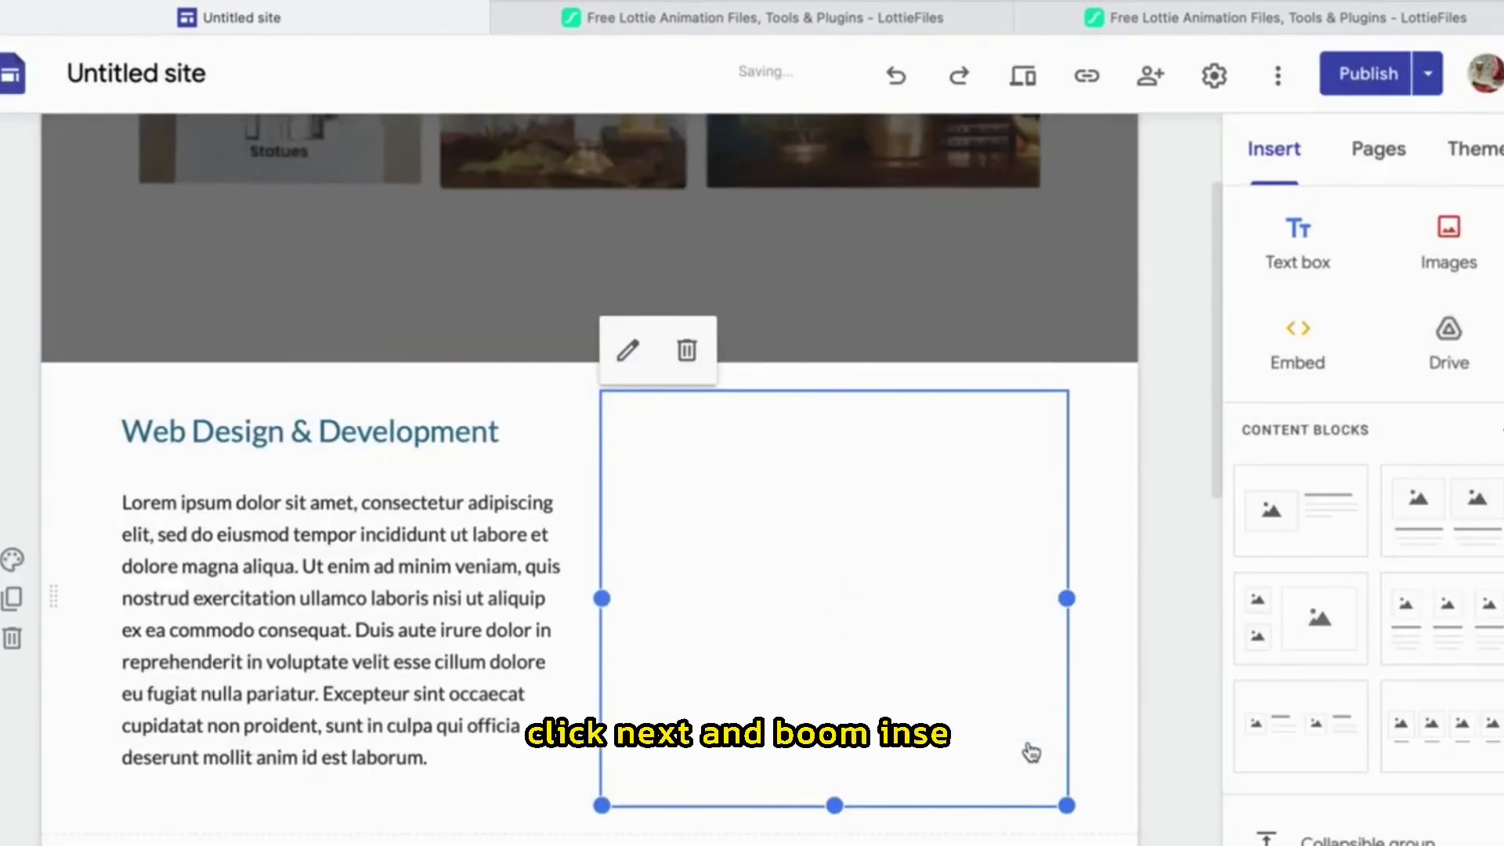
{"action": "scroll", "coordinate": [759, 653], "scroll_direction": "down", "scroll_amount": 1}
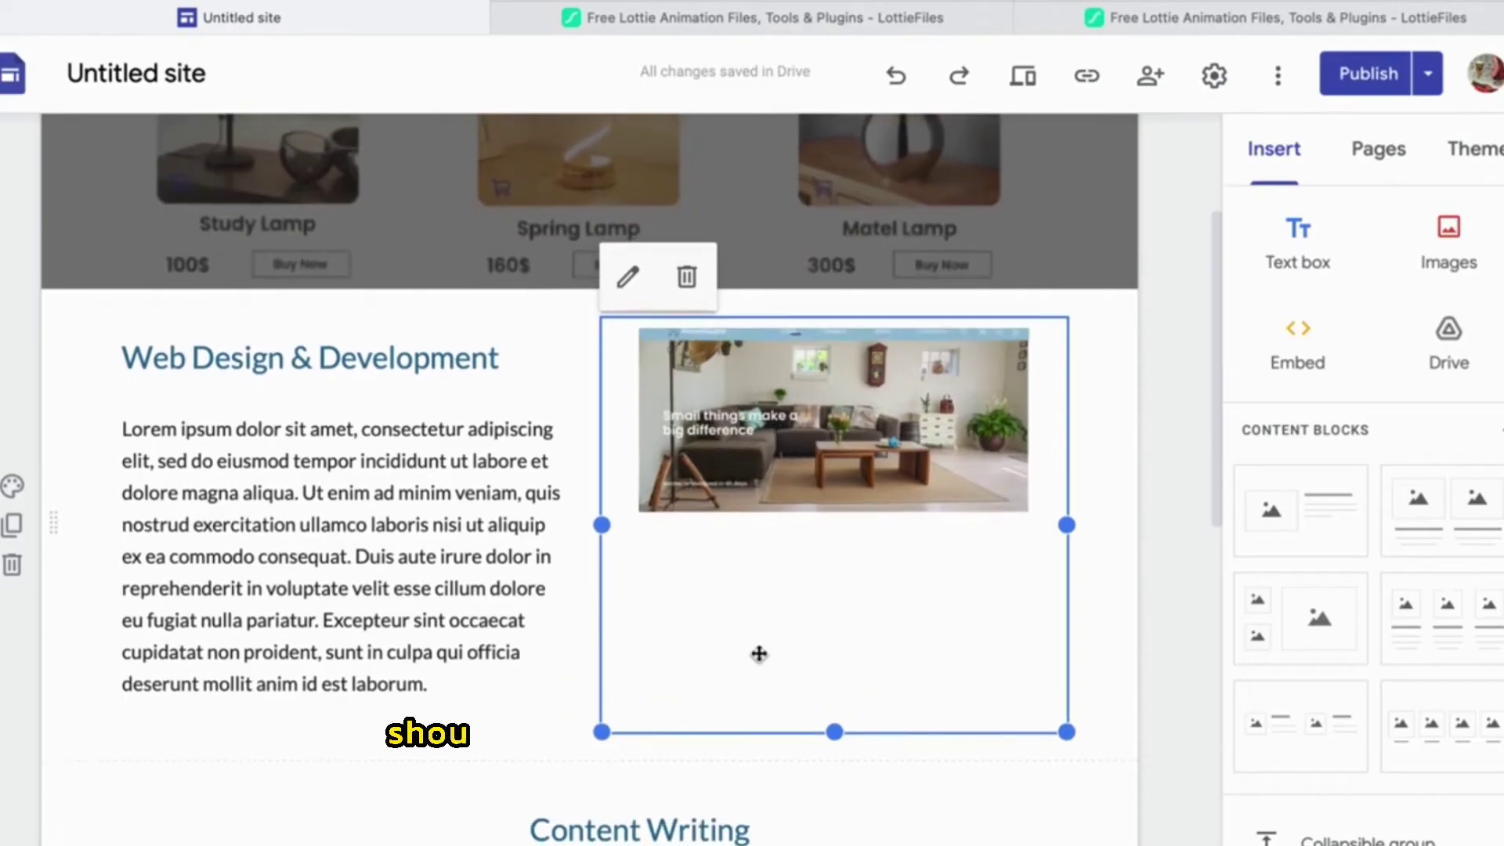
Step: Preview the site to check the embedded animation, then go back to the LottieFiles tab
{"action": "left_click", "coordinate": [1022, 79]}
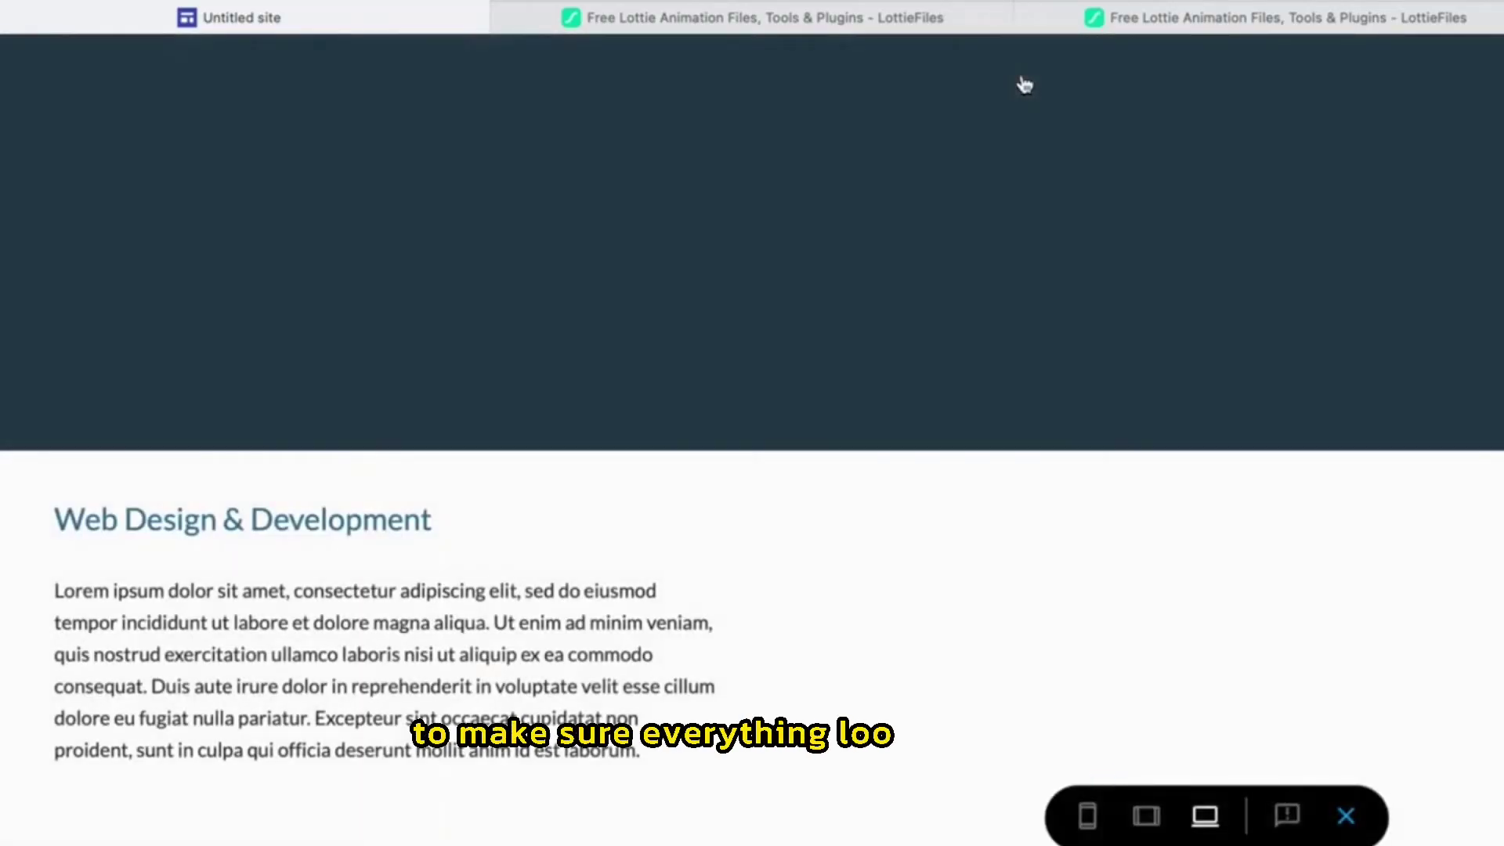
{"action": "scroll", "coordinate": [838, 304], "scroll_direction": "down", "scroll_amount": 5}
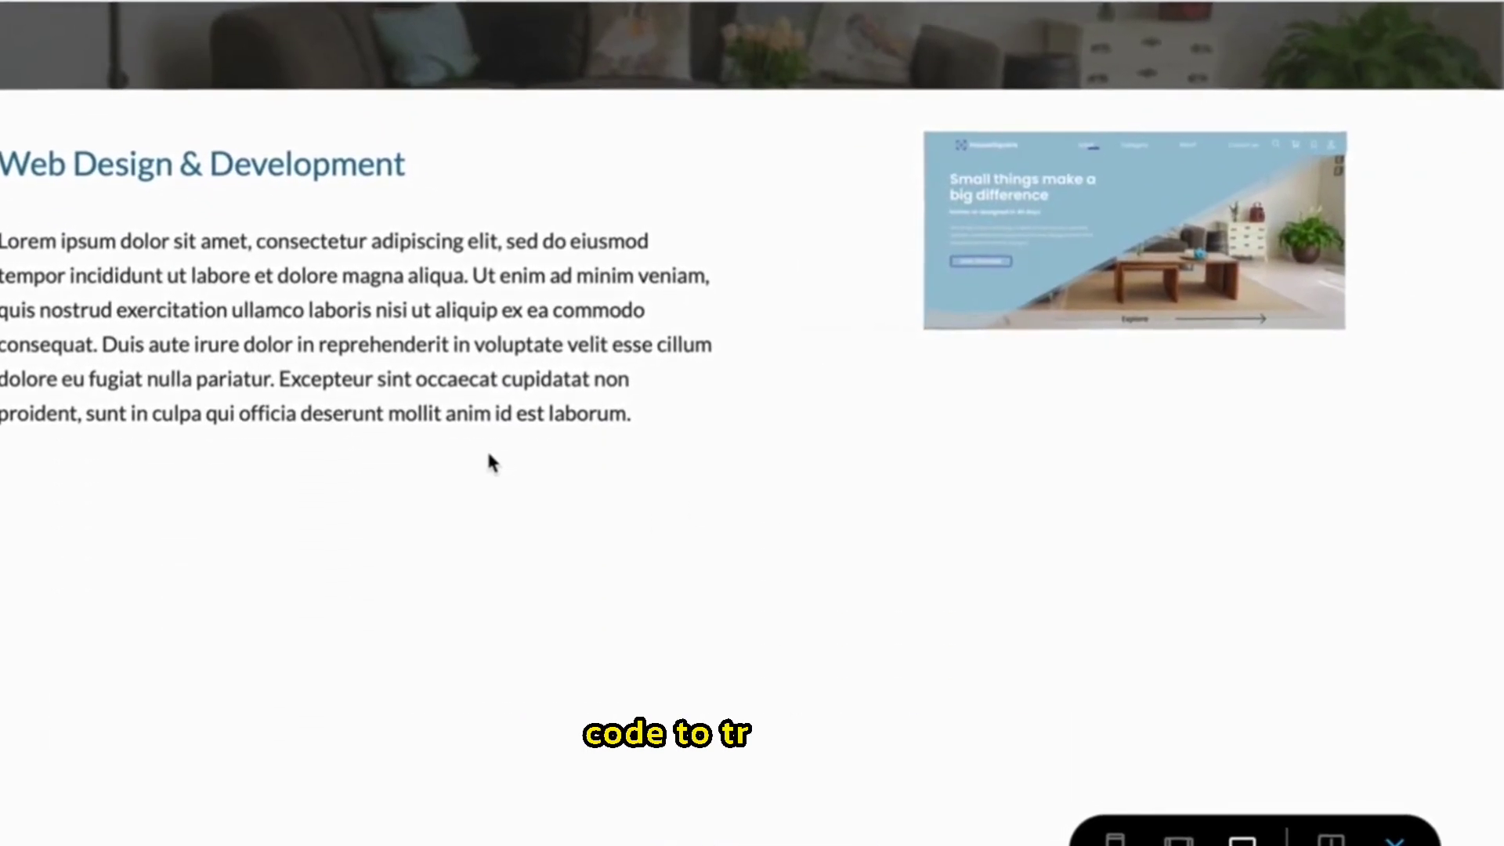
{"action": "scroll", "coordinate": [485, 462], "scroll_direction": "up", "scroll_amount": 3}
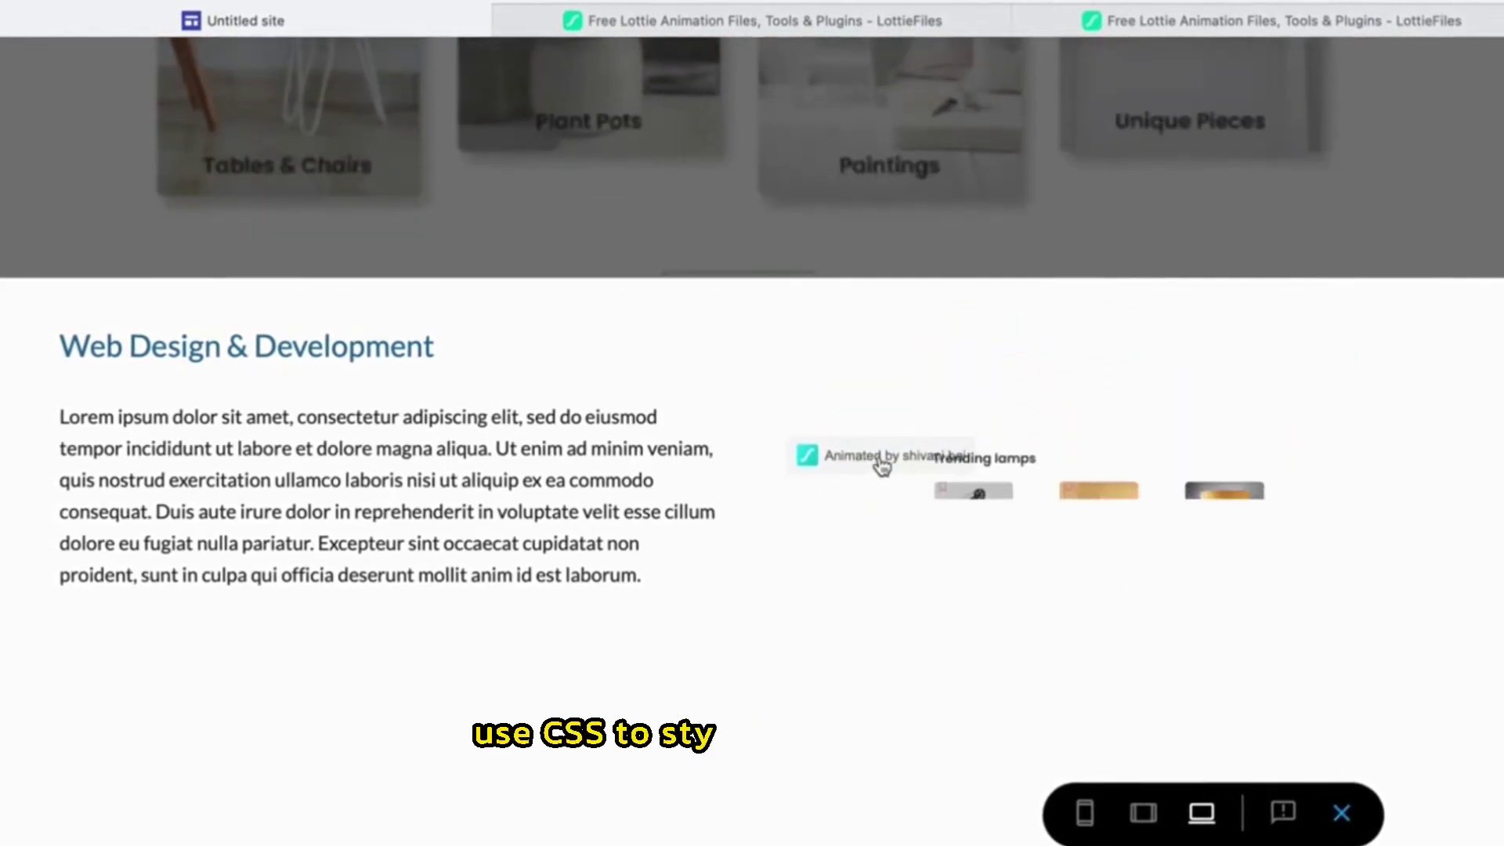
{"action": "left_click", "coordinate": [1344, 815]}
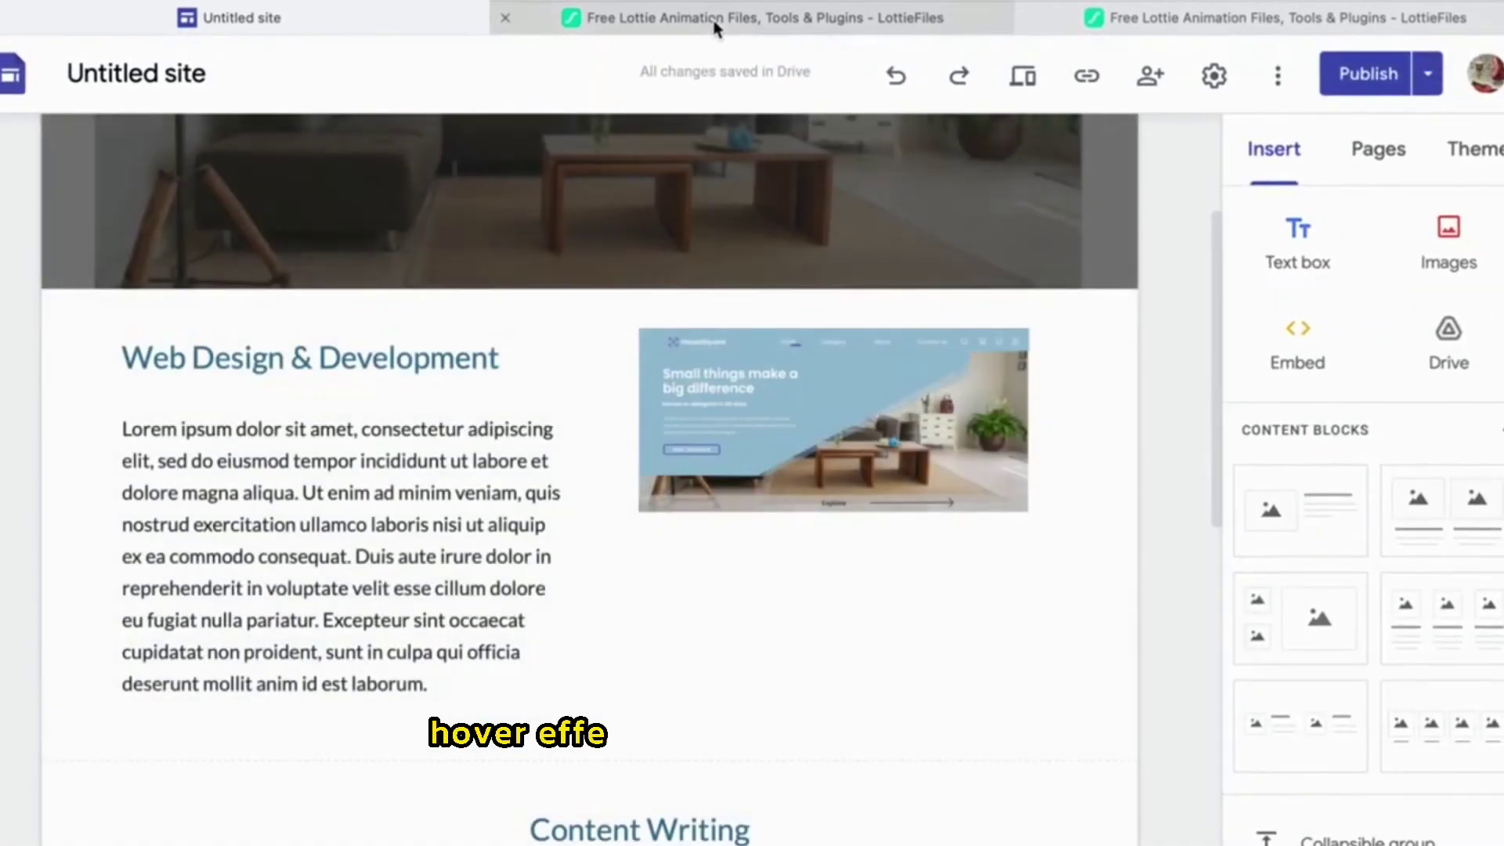
{"action": "left_click", "coordinate": [714, 28]}
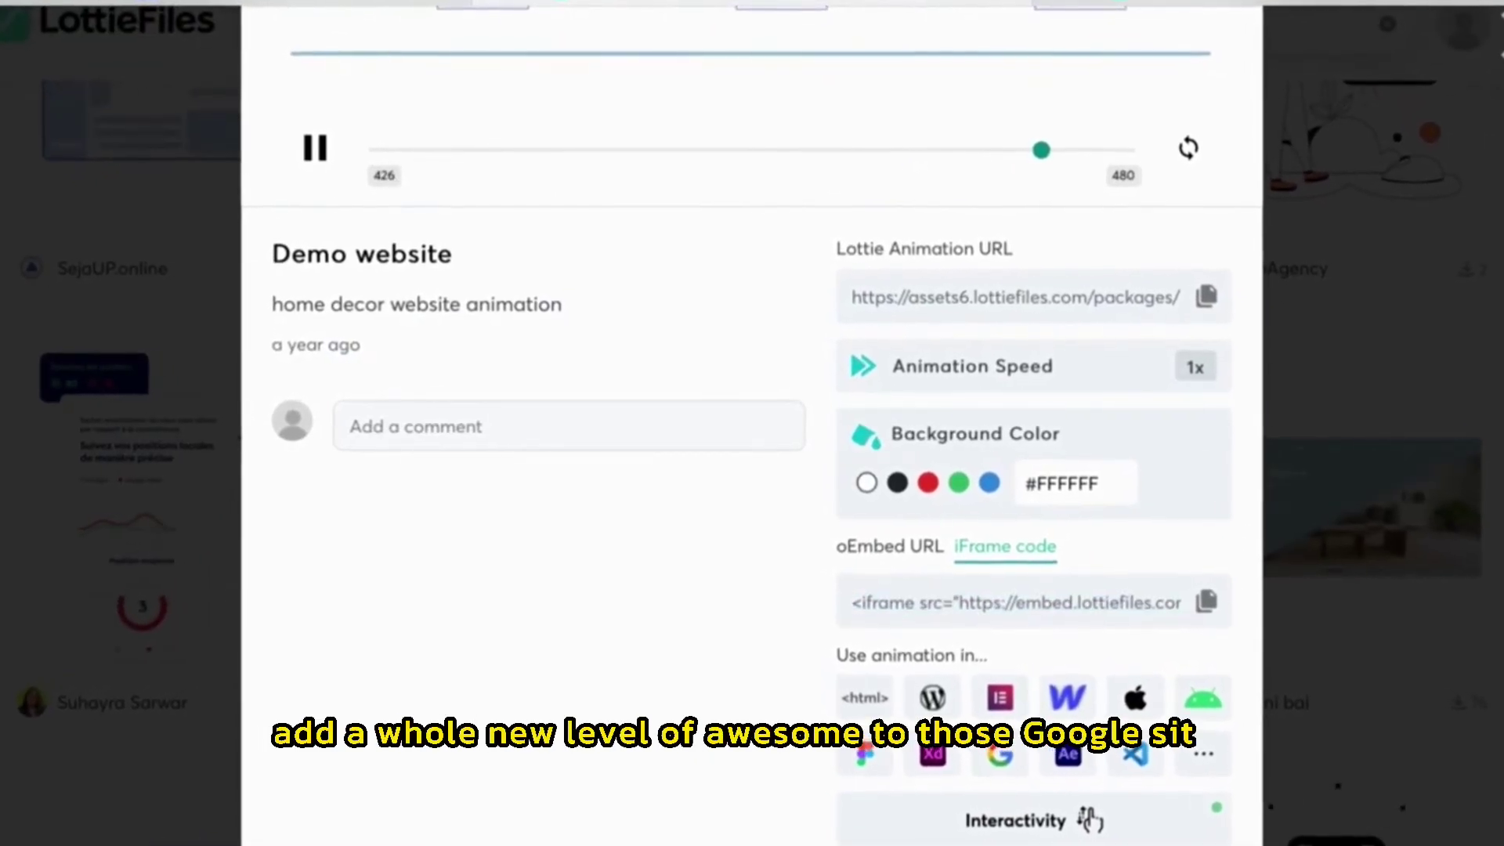
Step: Close the Demo website animation details and scroll back to the websites search results
{"action": "key", "text": "Escape"}
{"action": "scroll", "coordinate": [896, 392], "scroll_direction": "up", "scroll_amount": 10}
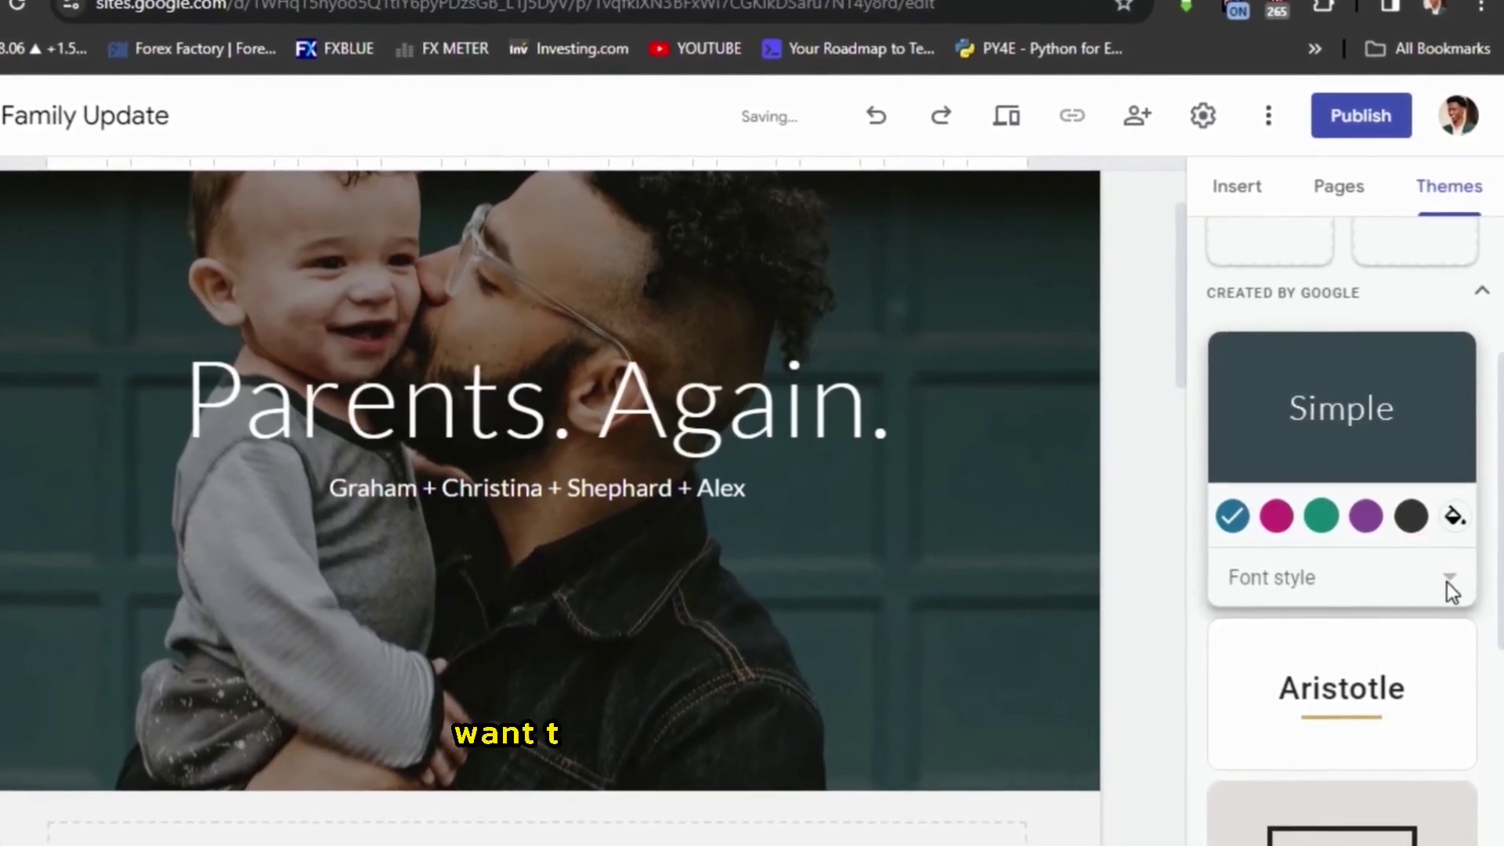
Step: Apply the Aristotle theme to the Family Update site and bring up its font style options
{"action": "left_click", "coordinate": [1448, 576]}
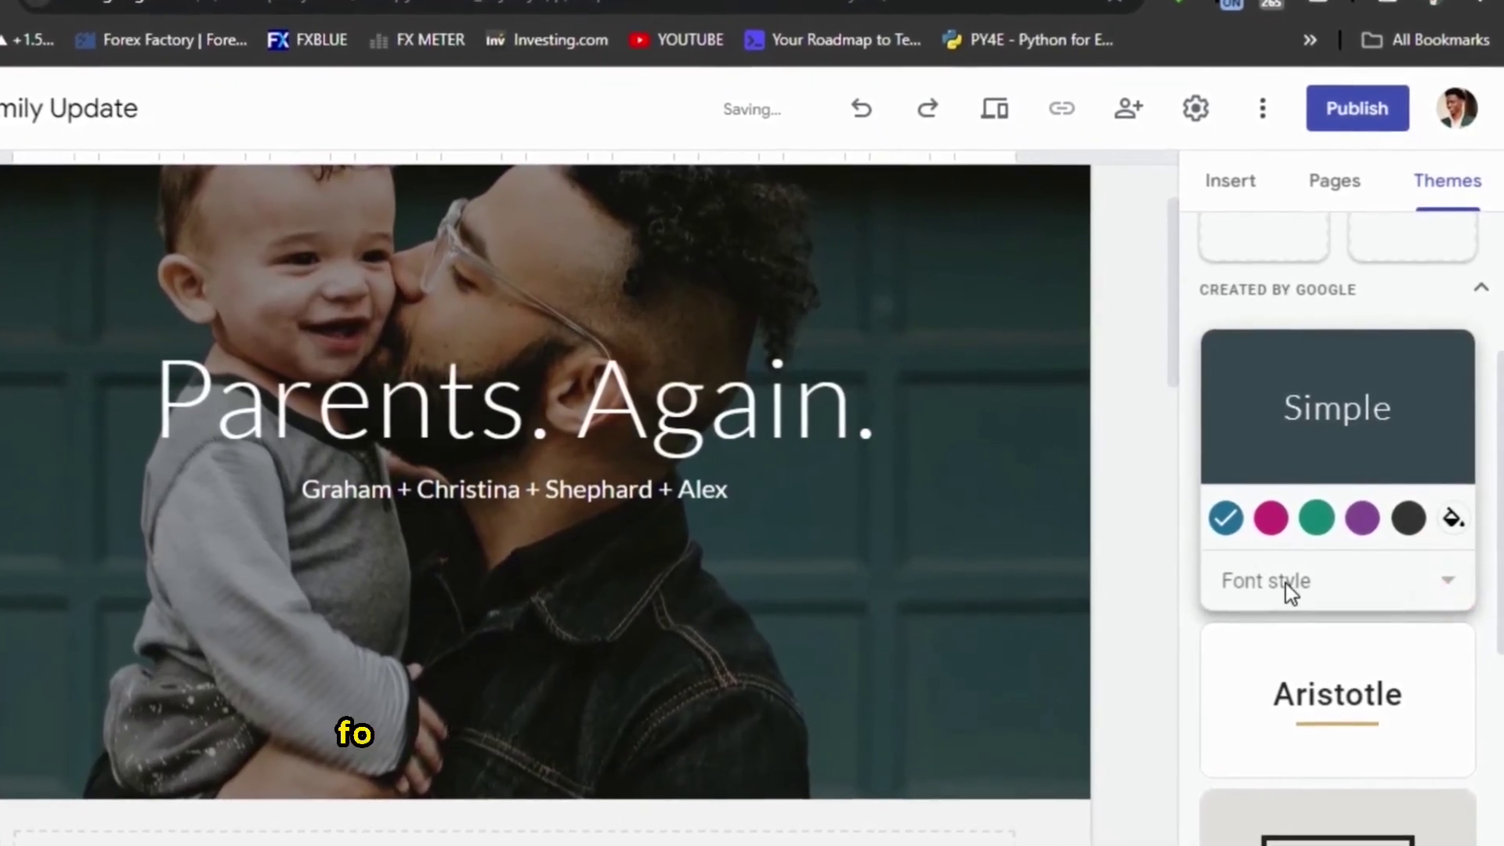
{"action": "left_click", "coordinate": [1283, 581]}
{"action": "left_click", "coordinate": [1341, 675]}
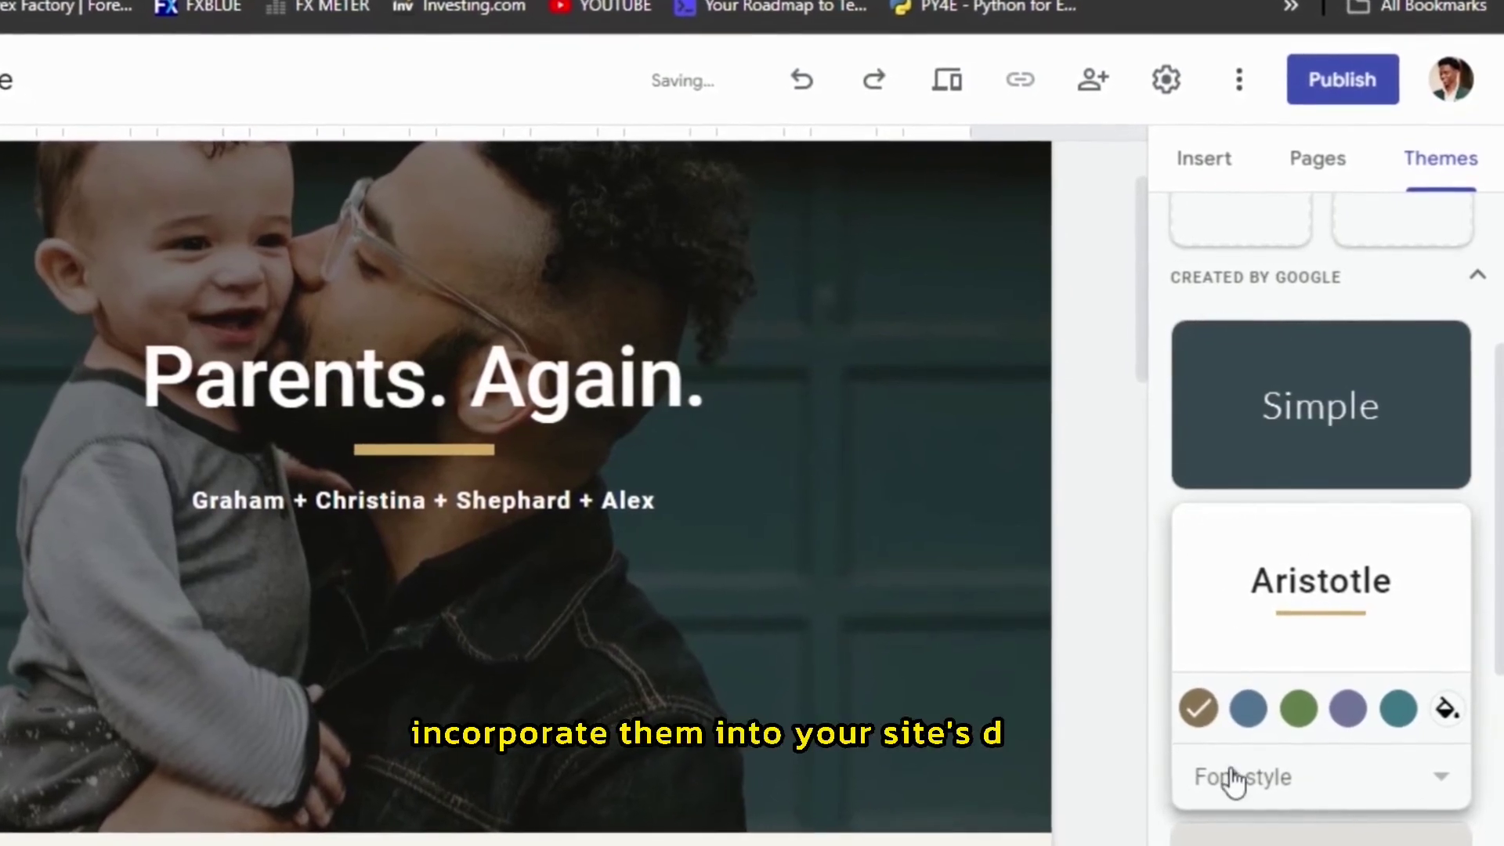
{"action": "left_click", "coordinate": [1238, 788]}
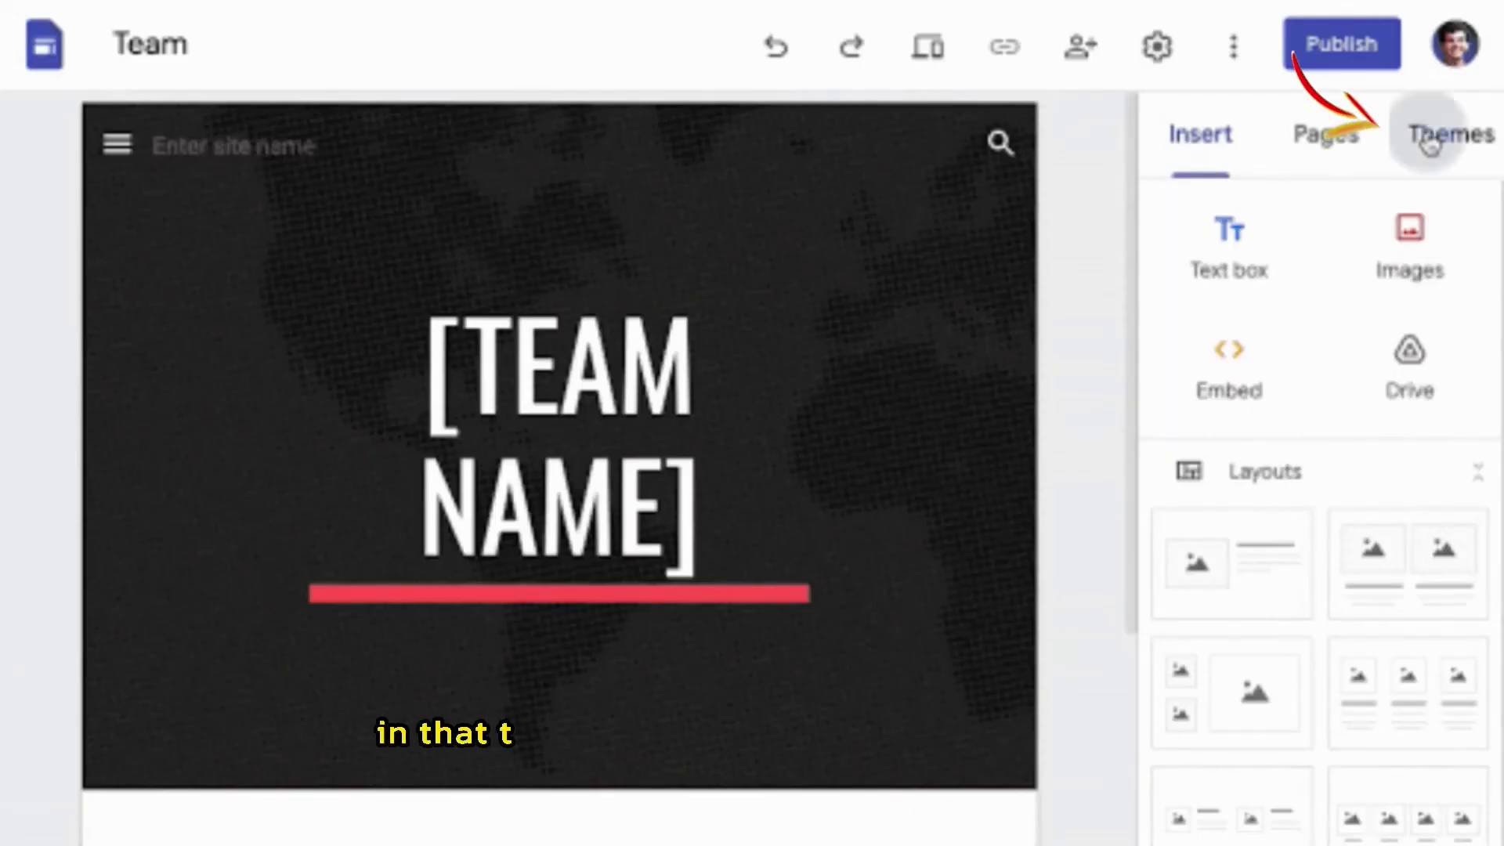
Step: Start a new custom theme named 'Test Theme', skipping the logo upload
{"action": "left_click", "coordinate": [1430, 145]}
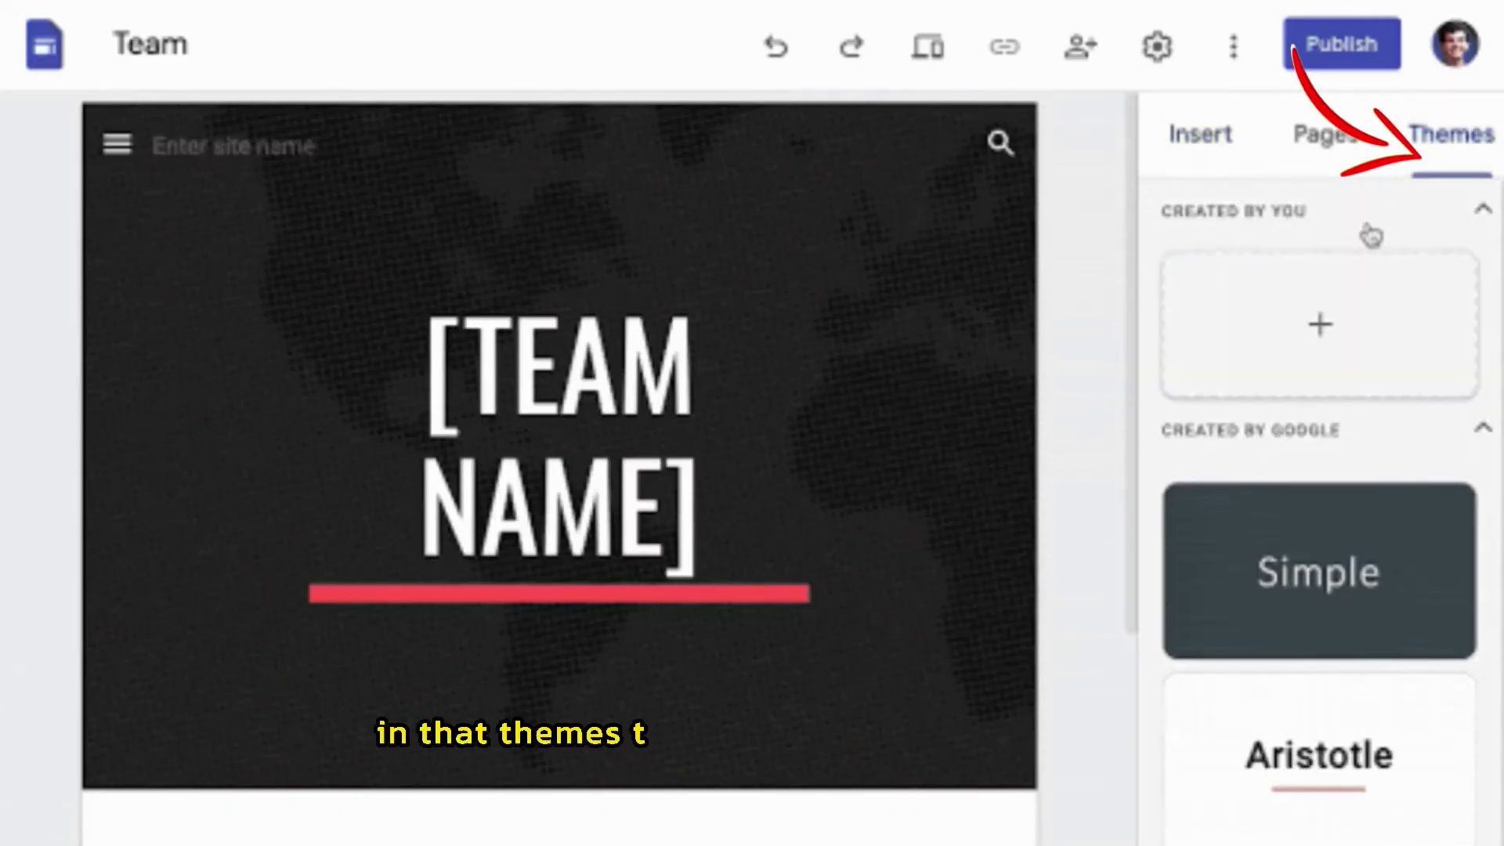
{"action": "left_click", "coordinate": [1324, 321]}
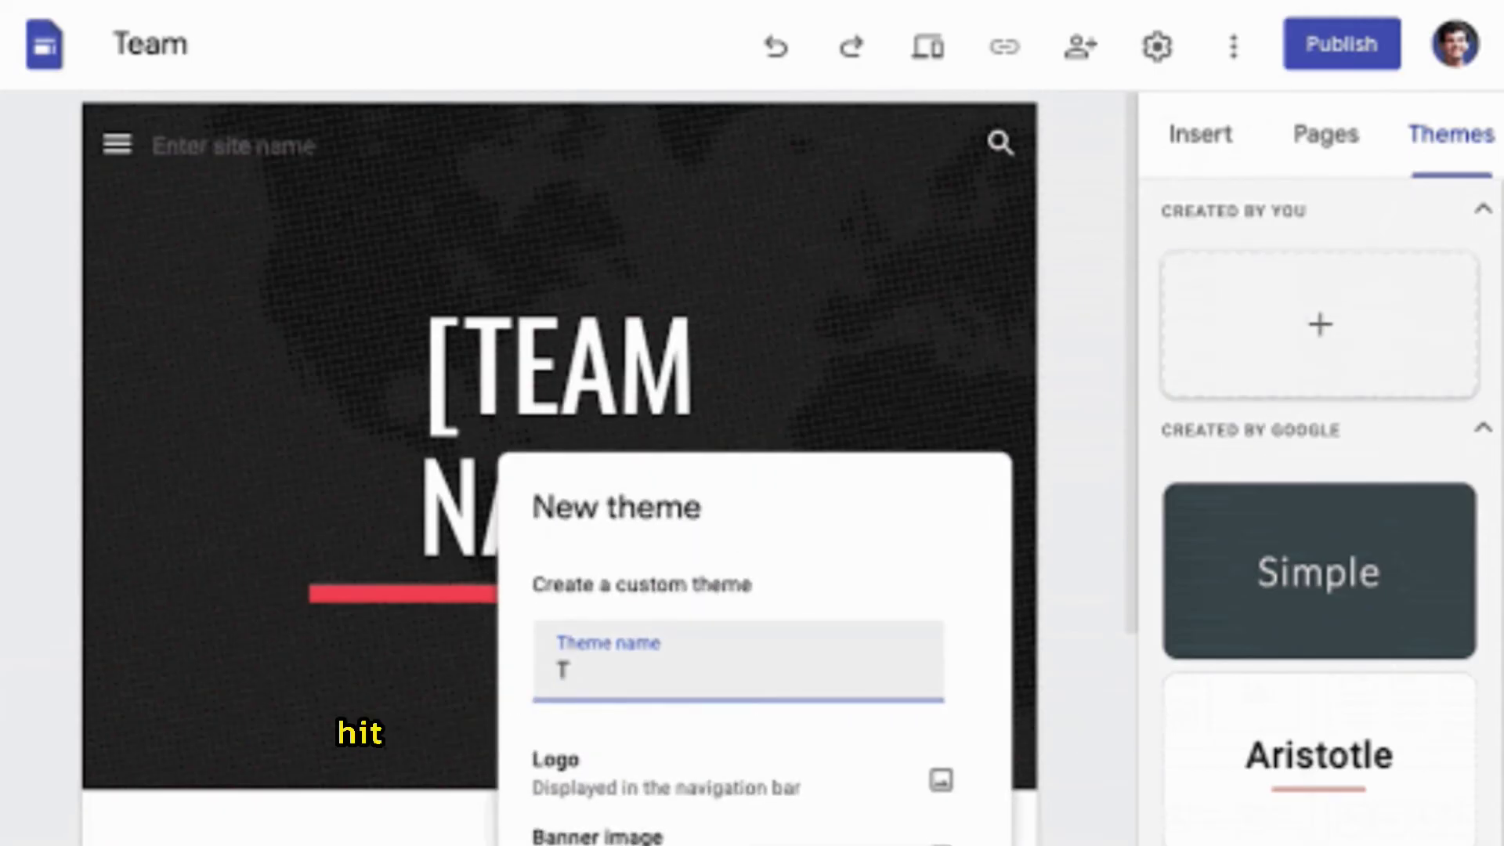
{"action": "type", "text": "Test Theme"}
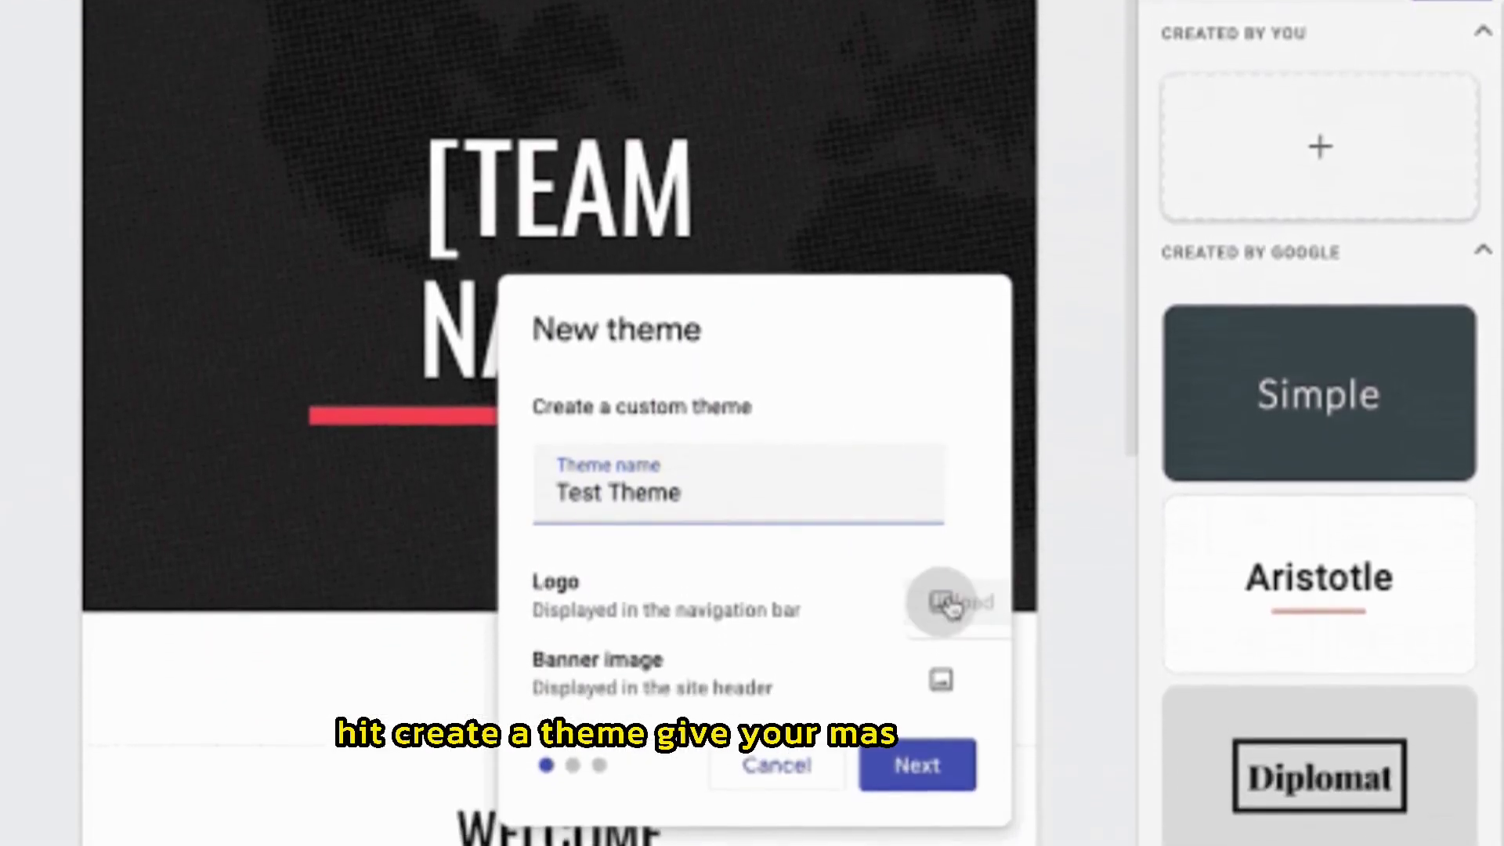
{"action": "left_click", "coordinate": [944, 782]}
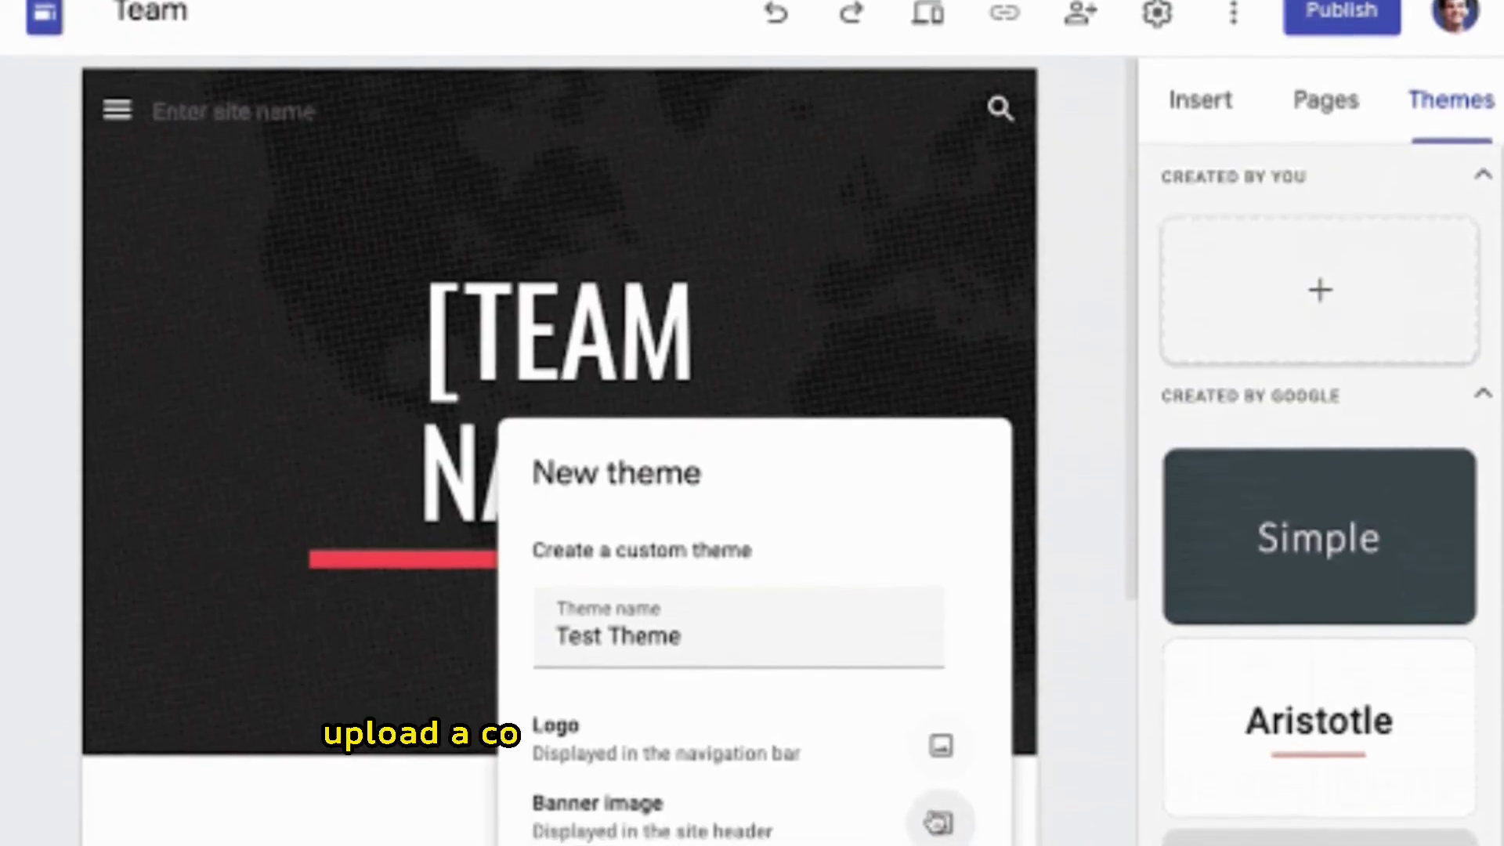
{"action": "left_click", "coordinate": [856, 718]}
Step: Choose the preset red colour palette for Test Theme
{"action": "left_click", "coordinate": [909, 844]}
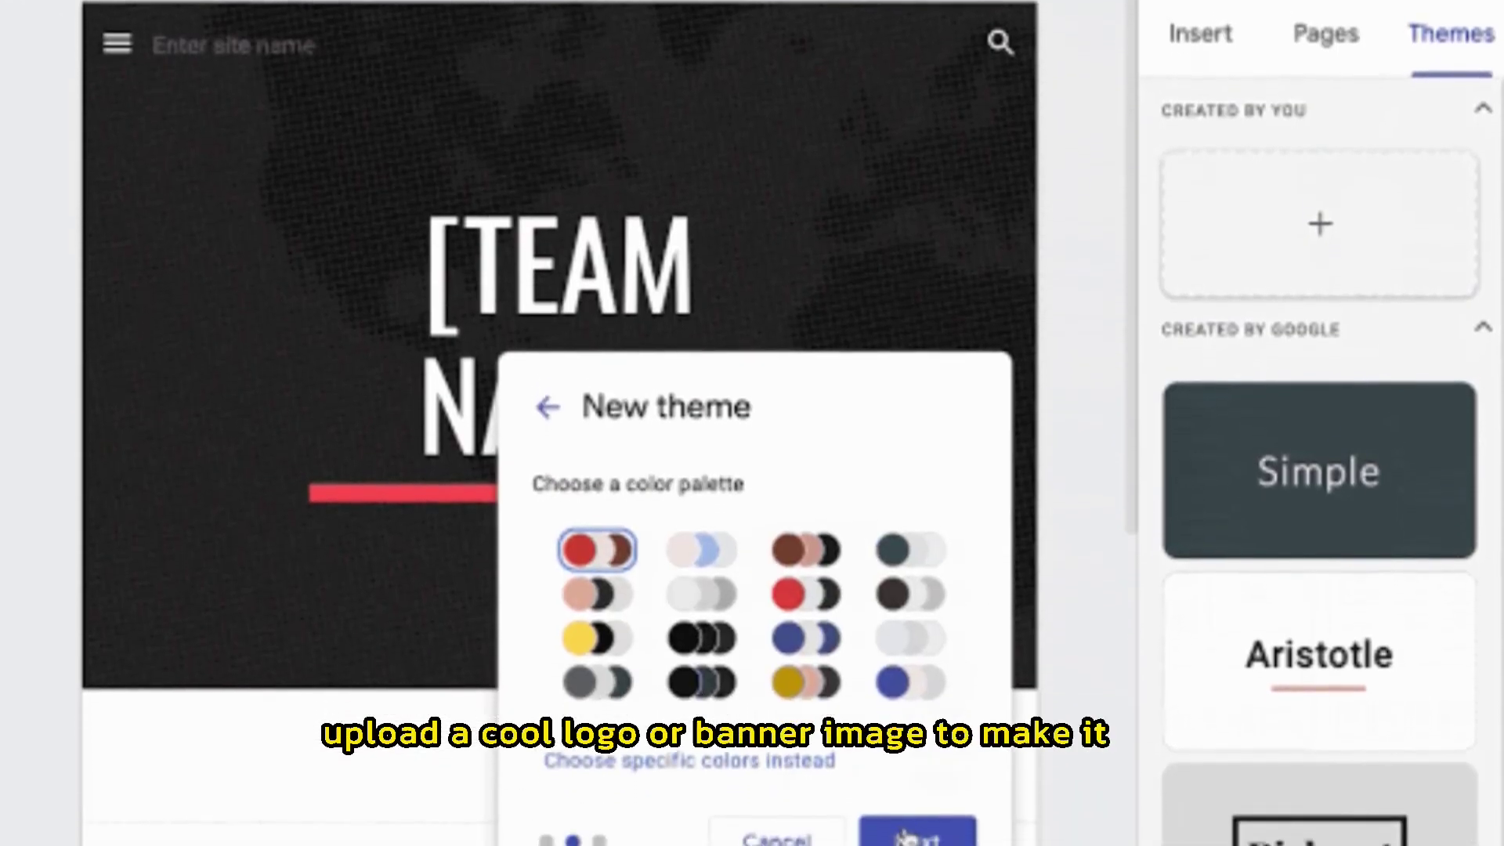
{"action": "left_click", "coordinate": [779, 746]}
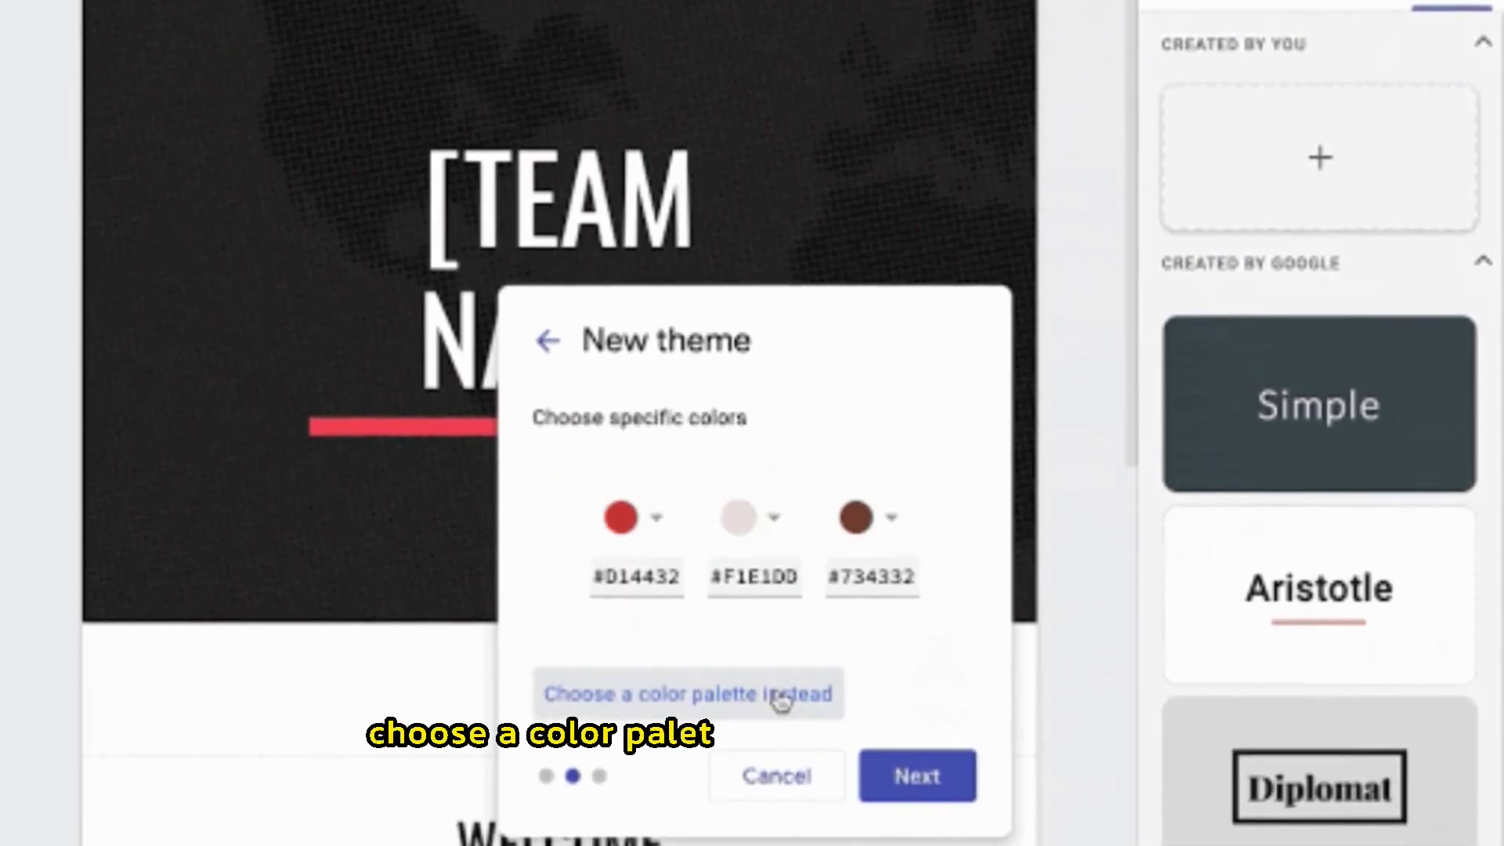
{"action": "left_click", "coordinate": [777, 676]}
{"action": "left_click", "coordinate": [940, 758]}
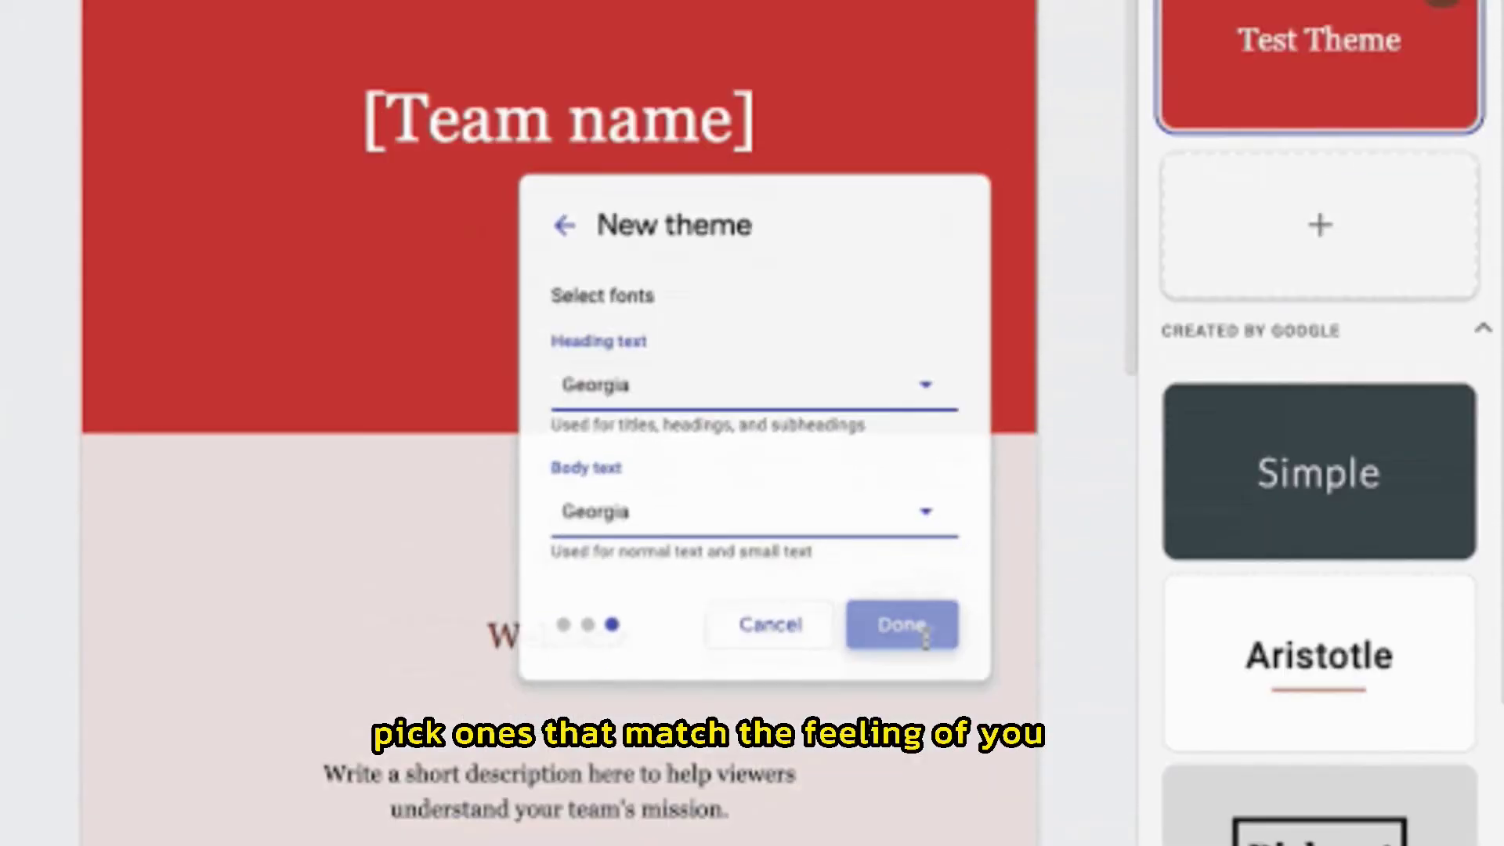
Step: Apply Test Theme, reveal its advanced heading and body colours, then show its text style settings
{"action": "left_click", "coordinate": [924, 646]}
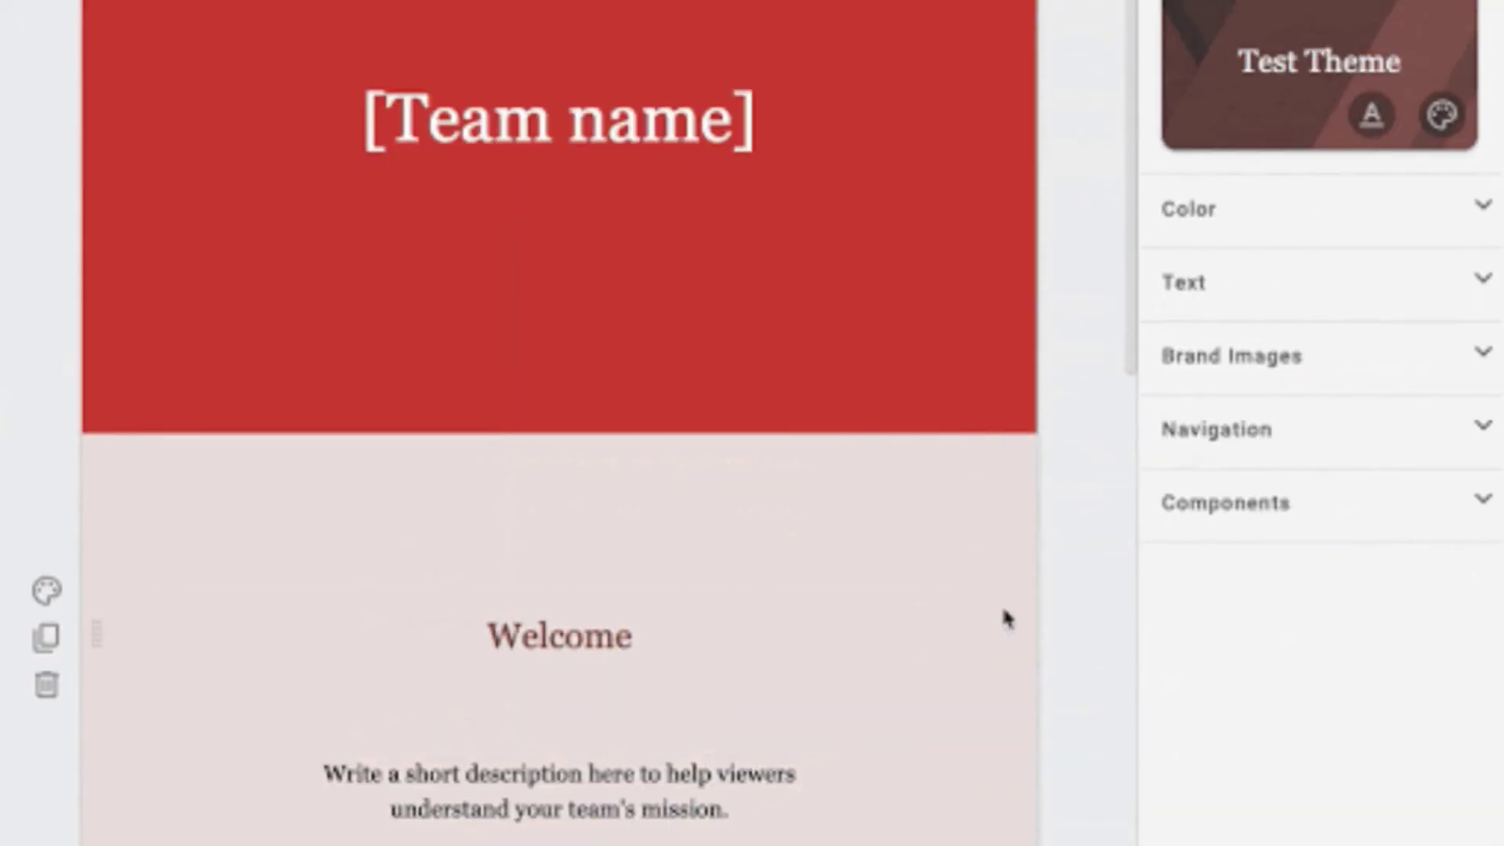
{"action": "left_click", "coordinate": [1407, 216]}
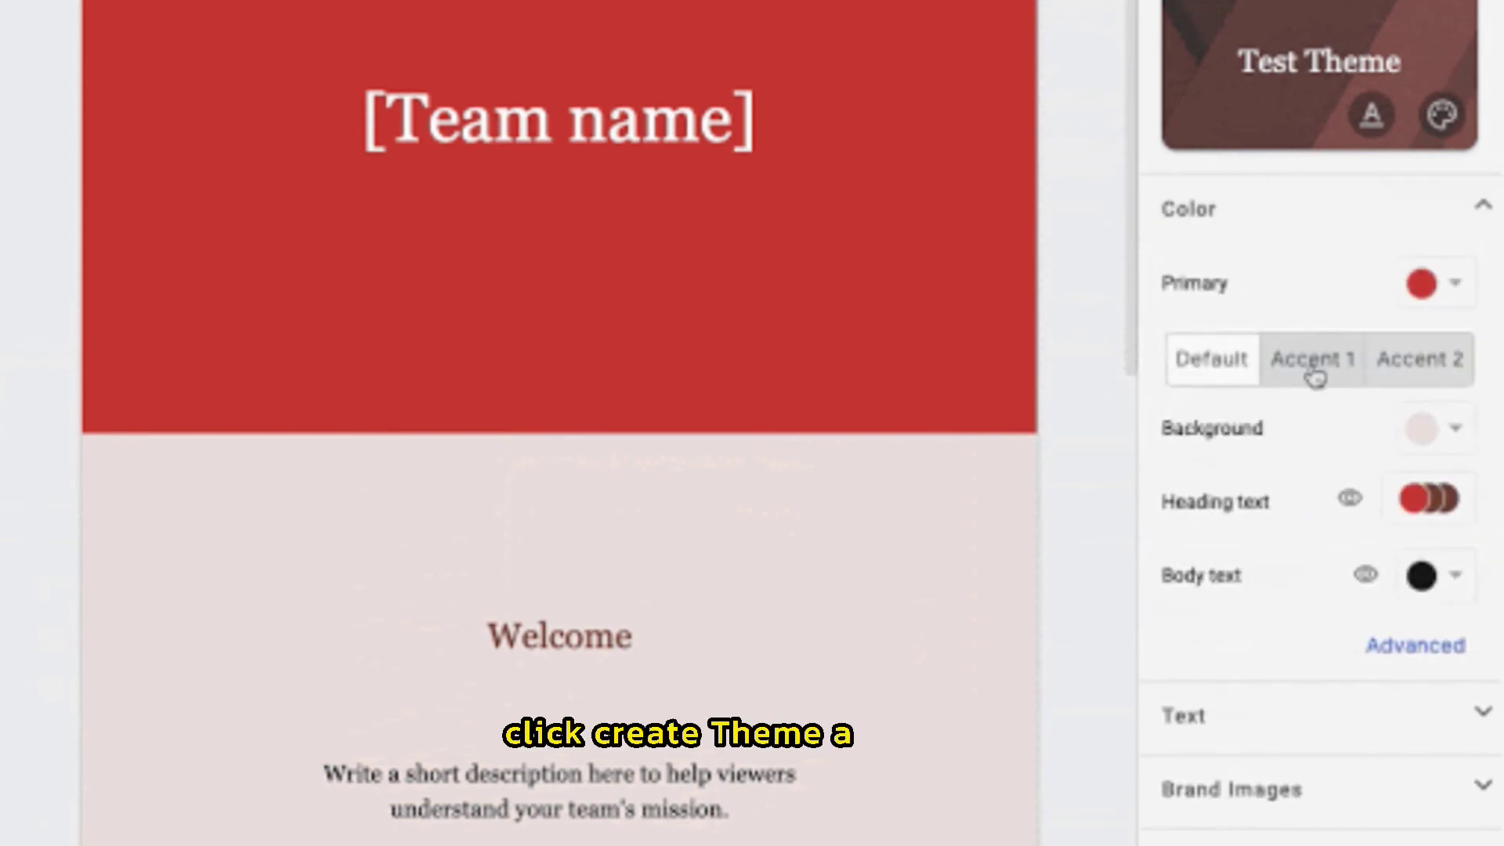
{"action": "left_click", "coordinate": [1397, 667]}
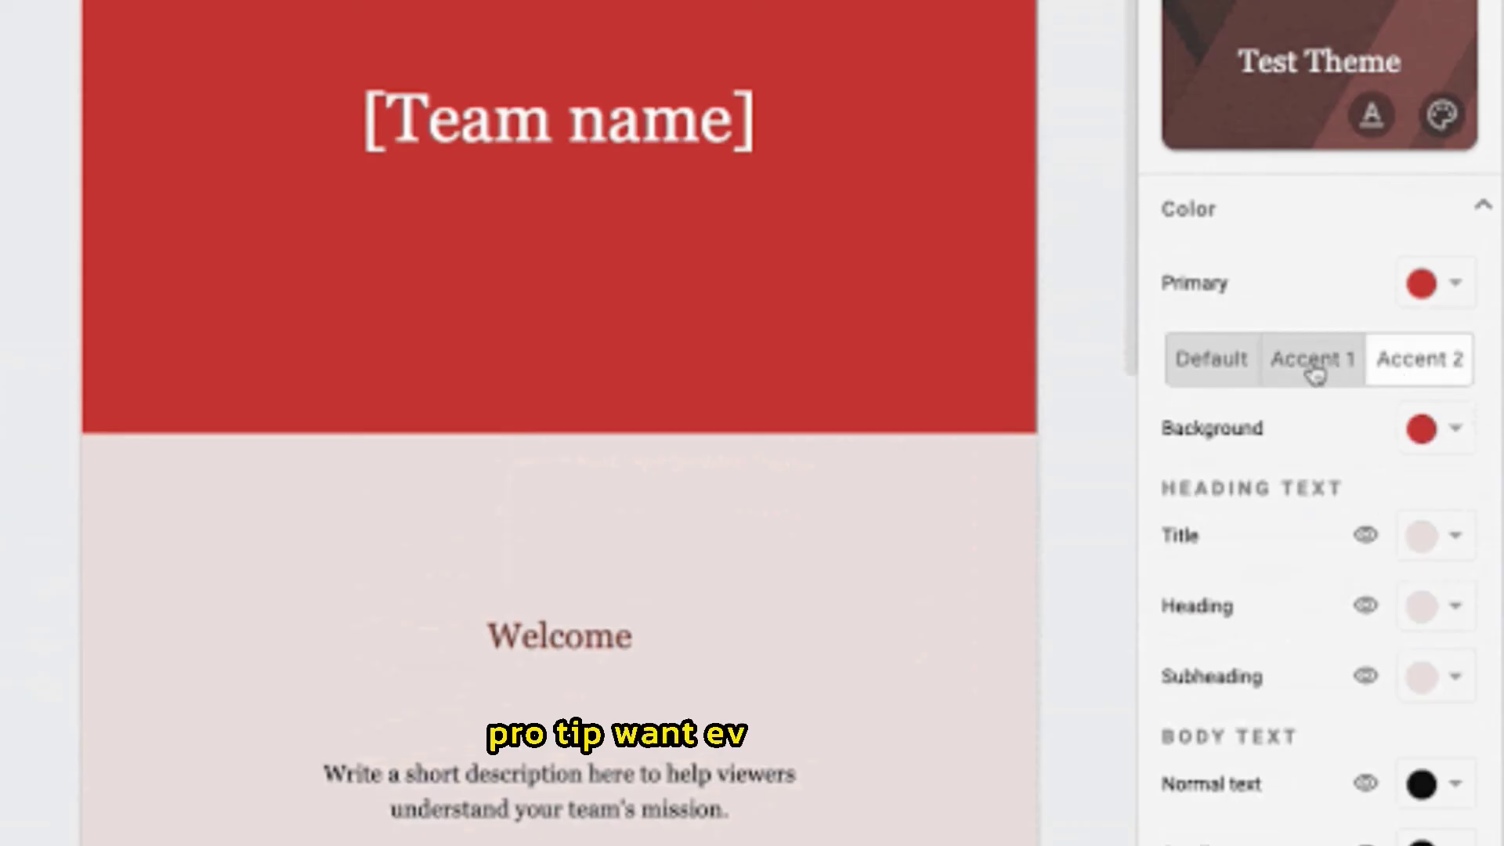
{"action": "left_click", "coordinate": [1273, 222]}
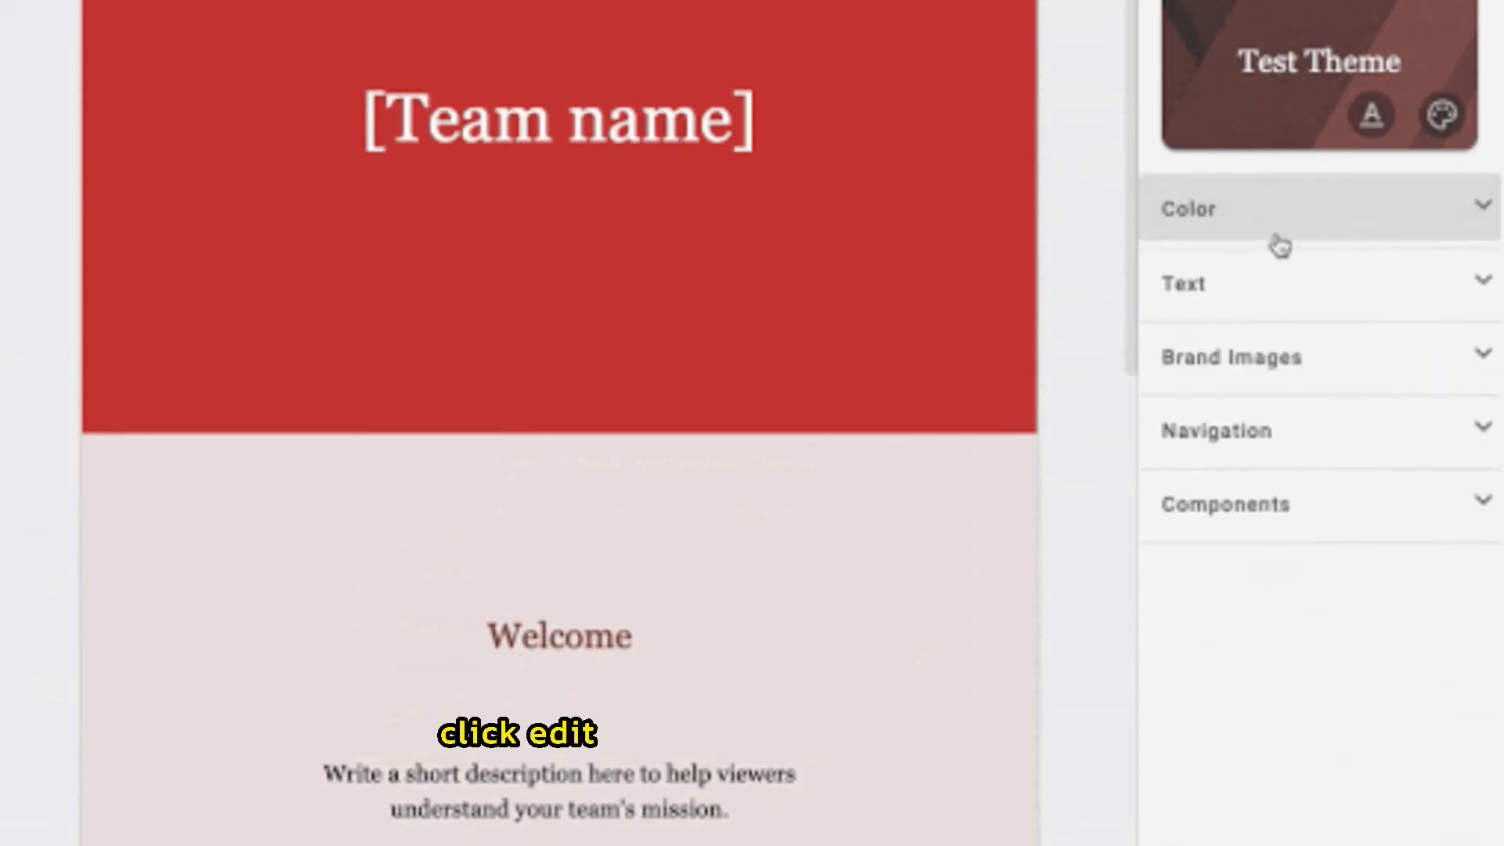
{"action": "left_click", "coordinate": [1277, 282]}
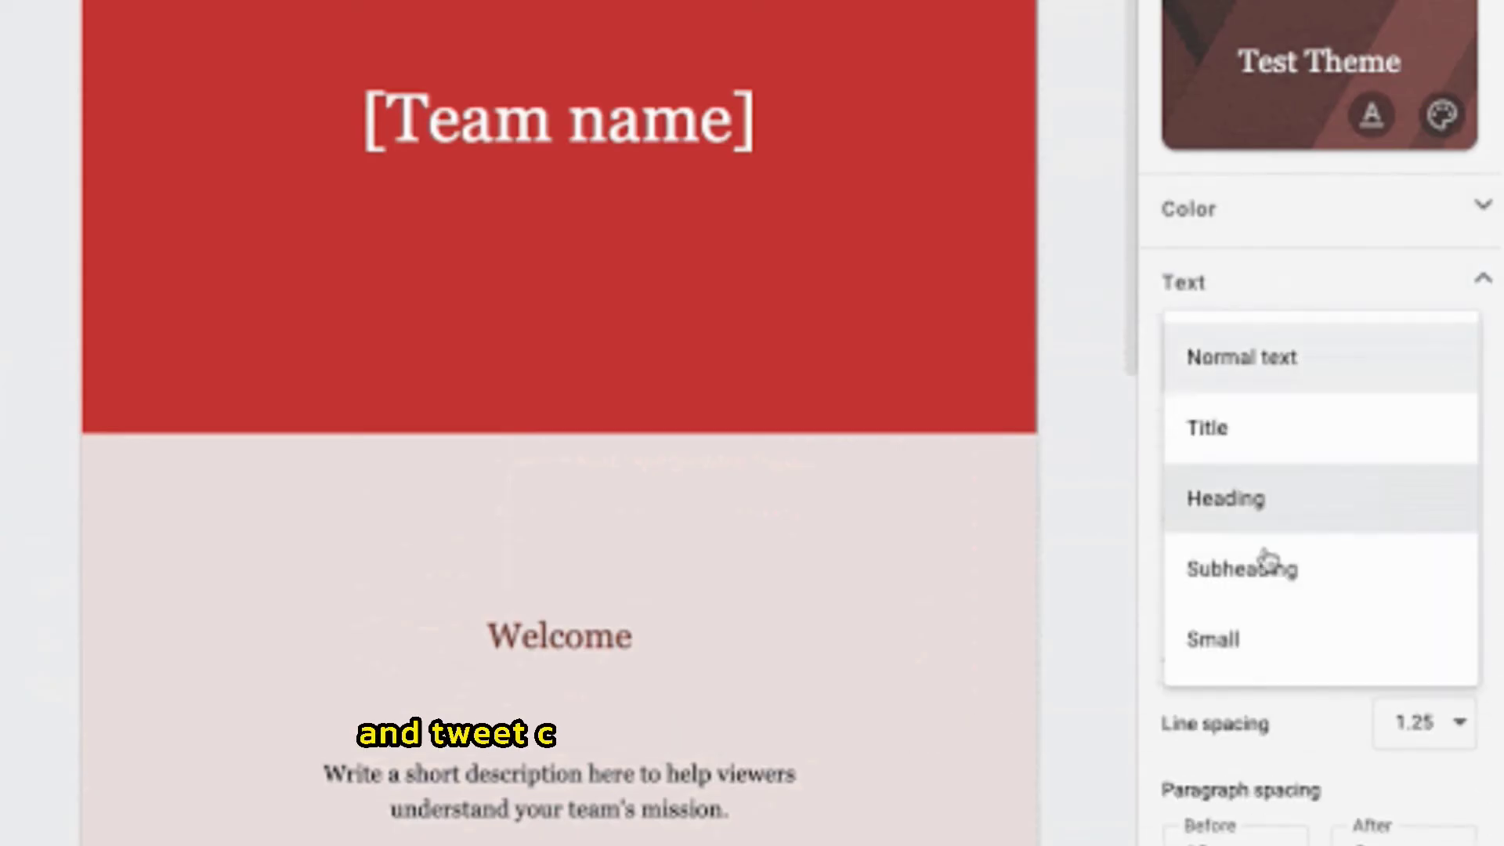